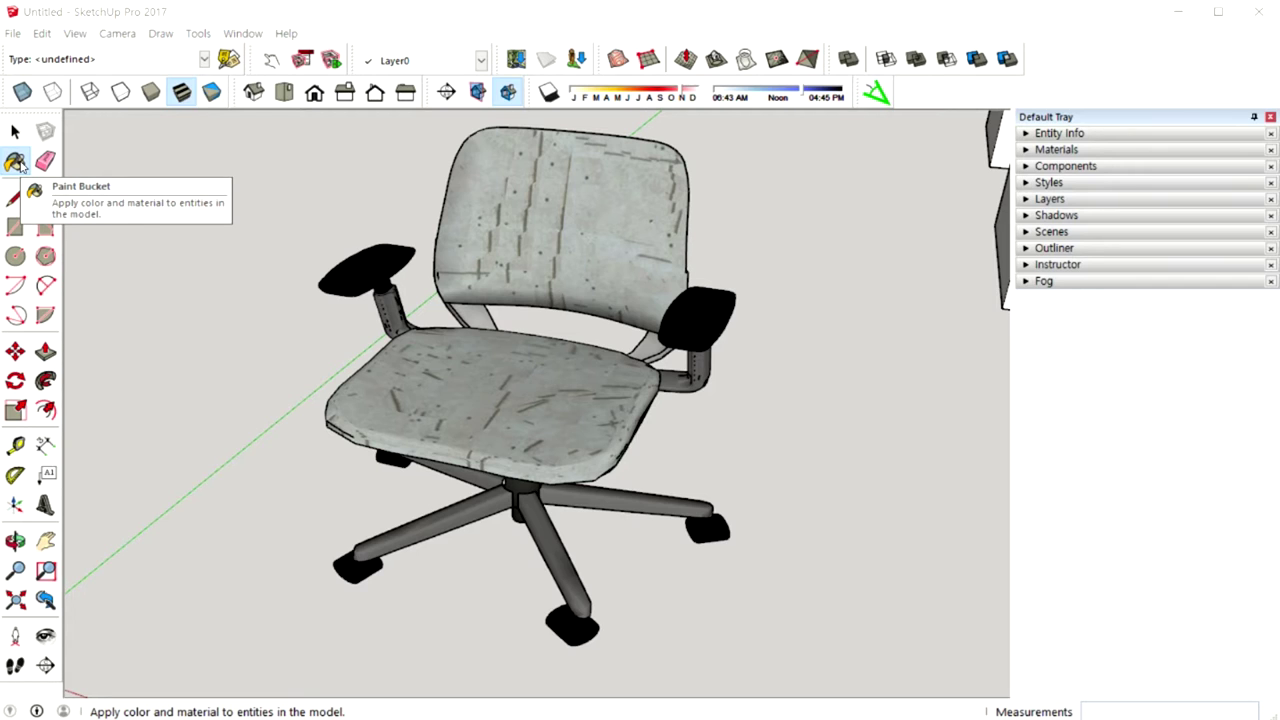
Switch to the Paint Bucket and scroll through the Materials collection dropdown list
left_click(15, 162)
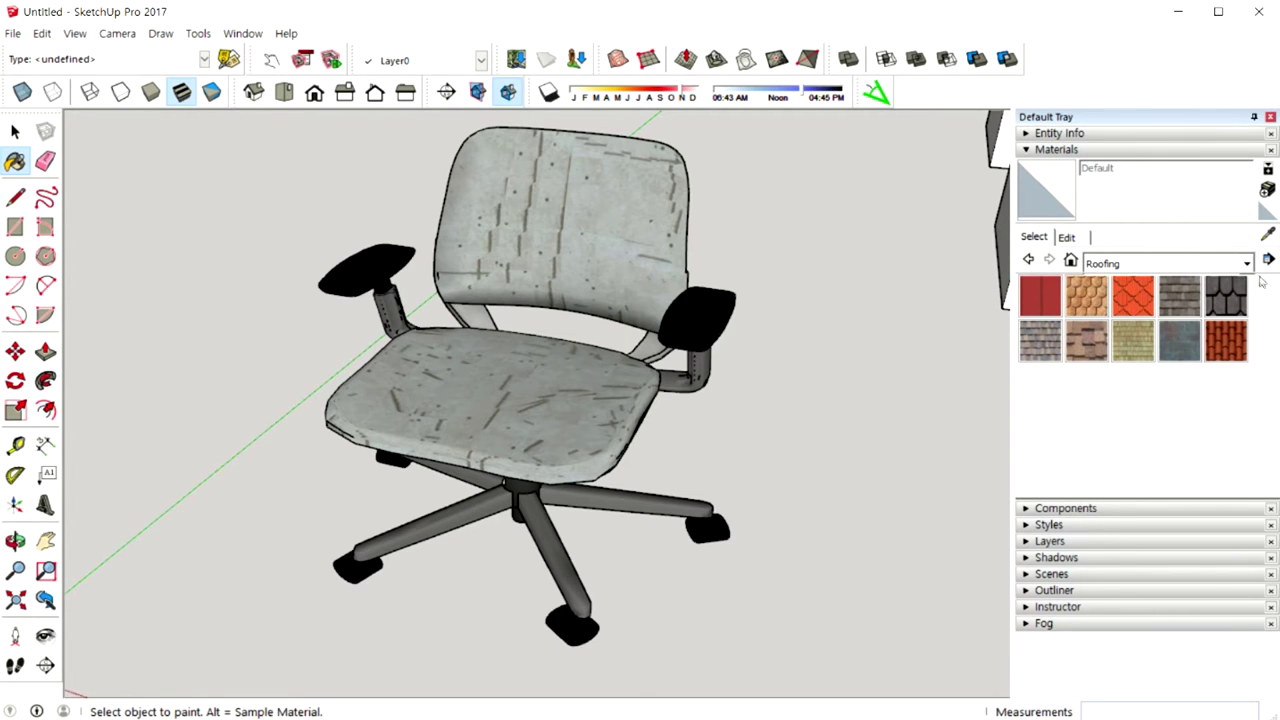
left_click(1247, 264)
scroll(1218, 355, "up", 2)
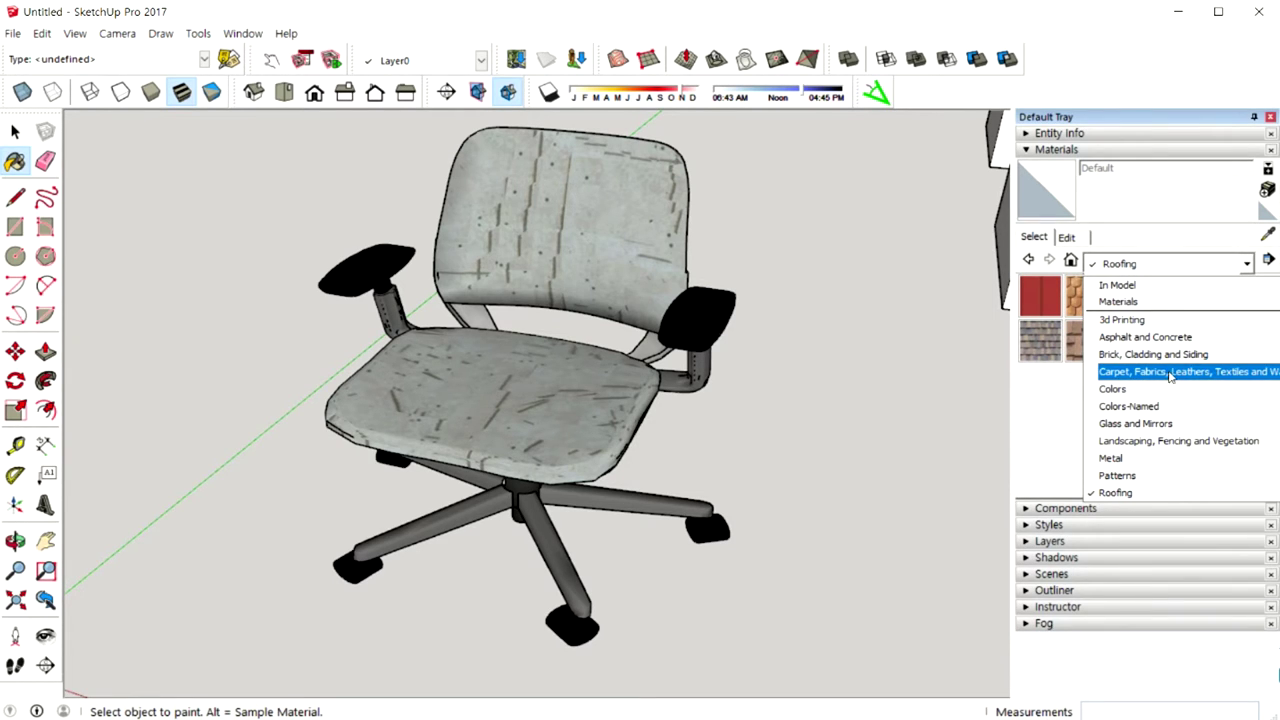
Load the Colors collection, then reopen the collection dropdown and scroll to its top
left_click(1108, 392)
left_click(1246, 264)
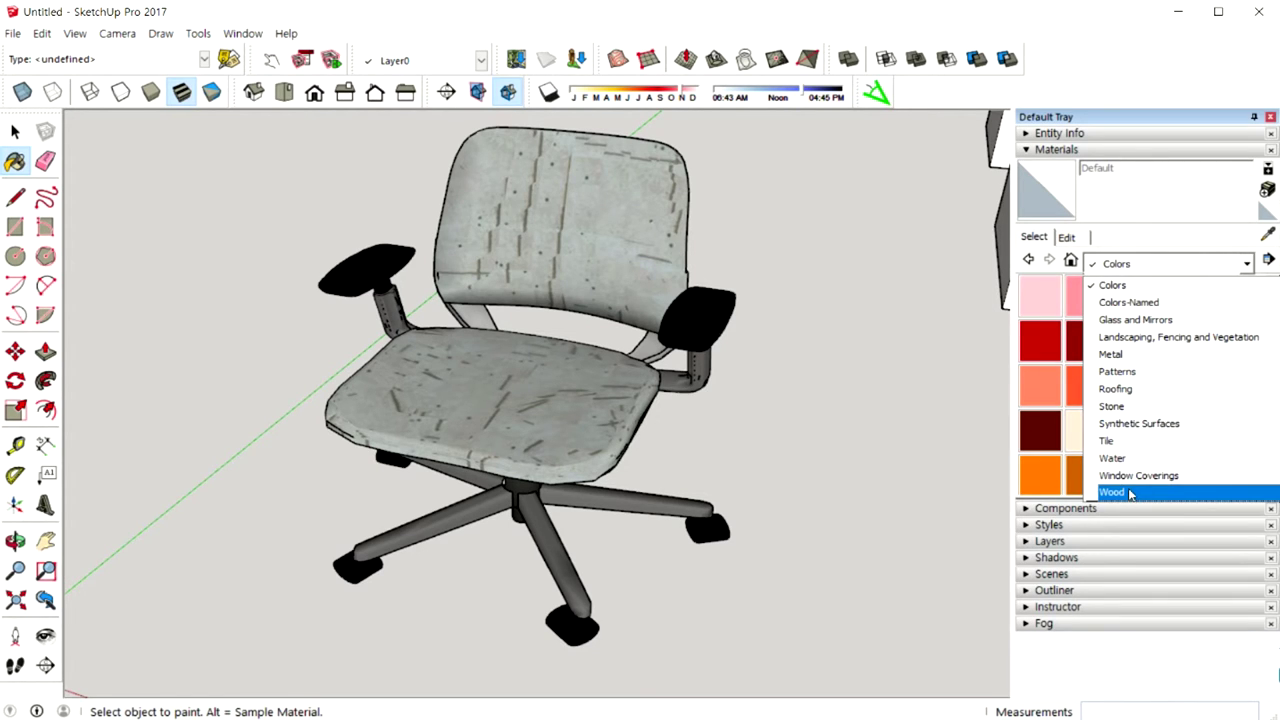
scroll(1153, 397, "up", 3)
scroll(1153, 397, "up", 2)
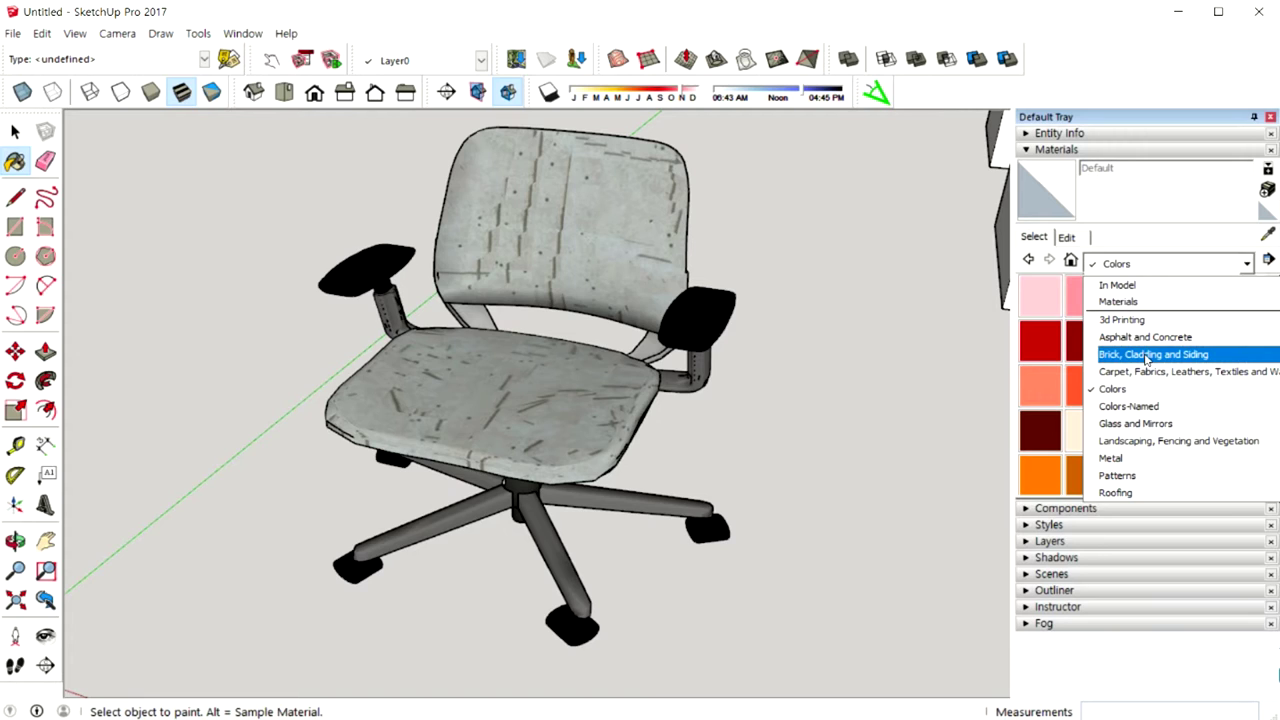
Choose Carpet Diamond Olive from the Carpet, Fabrics, Leathers, Textiles collection
left_click(1146, 356)
left_click(1147, 371)
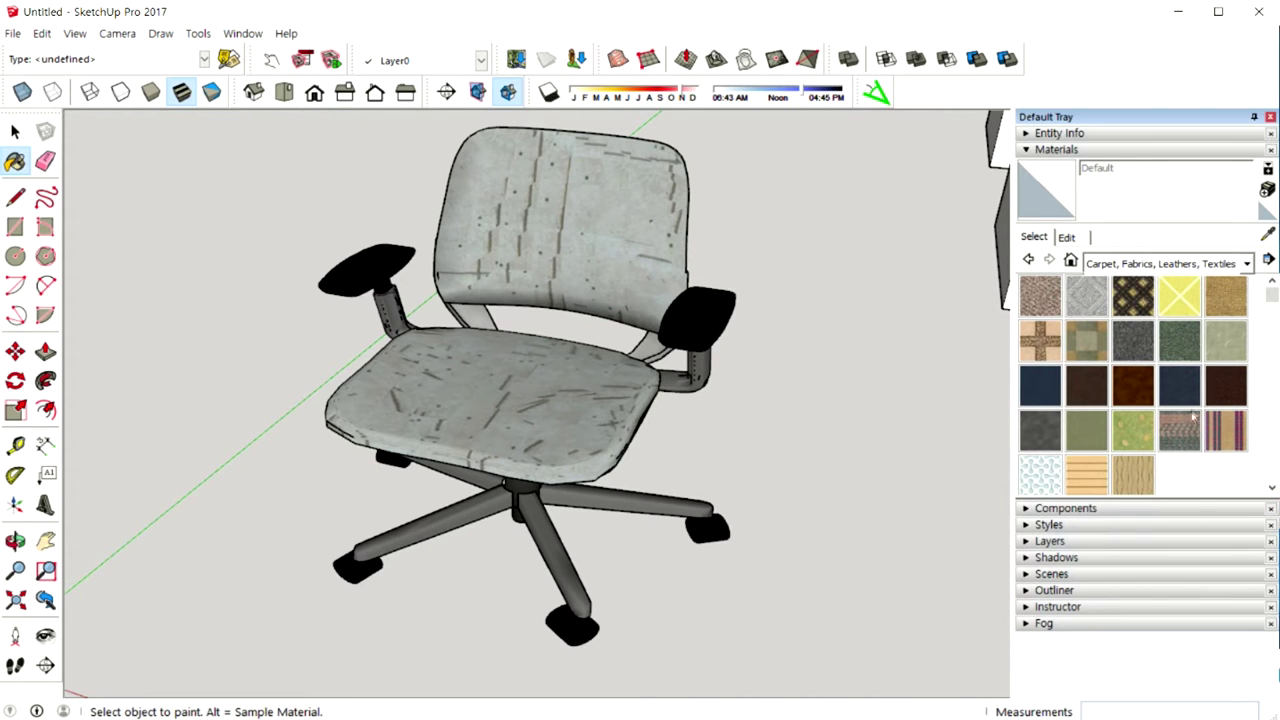
left_click(1131, 304)
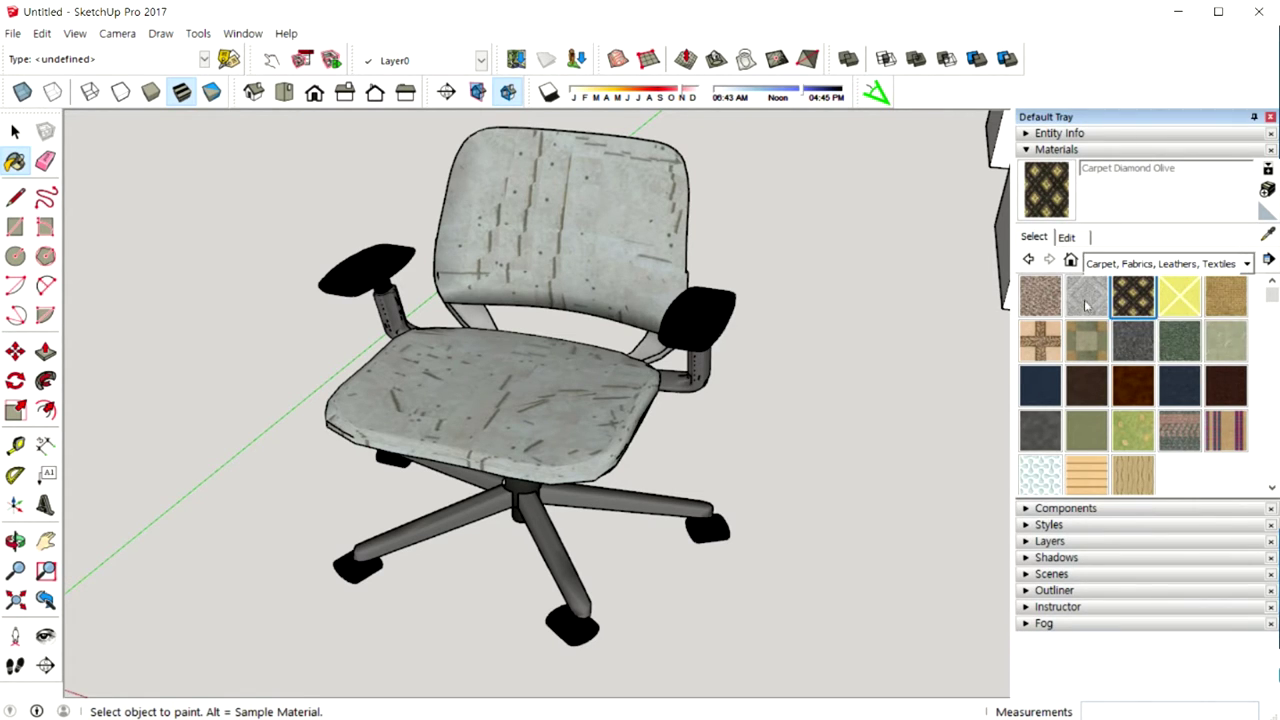
Paint the chair's backrest and seat with Carpet Diamond Olive and show its edit settings
middle_click_drag(709, 347, 752, 340)
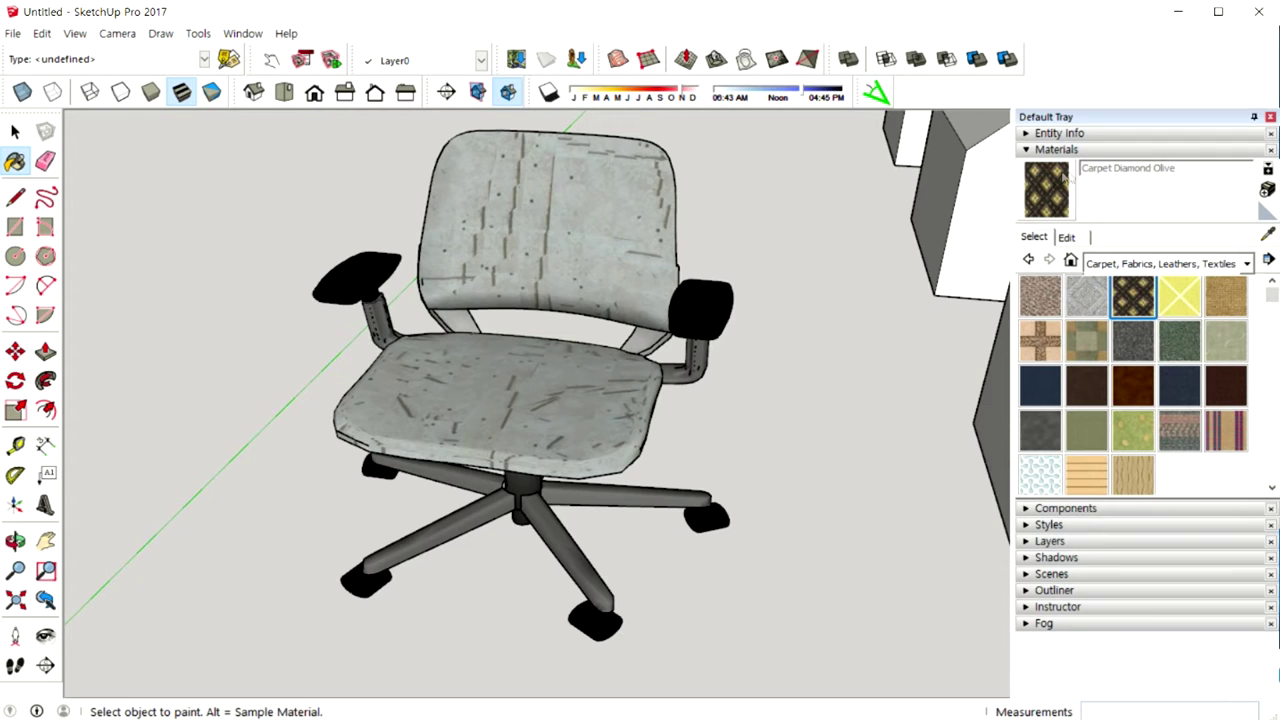
left_click(1066, 208)
left_click(532, 288)
left_click(575, 386)
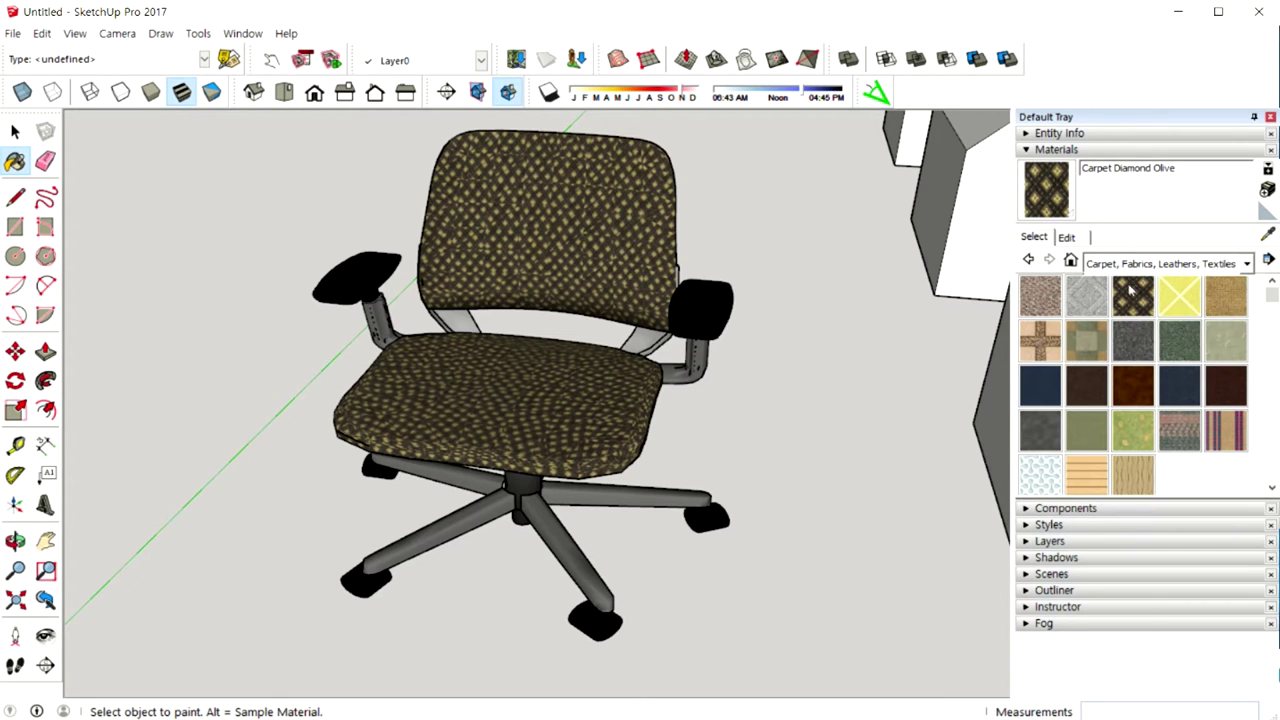
left_click(1066, 238)
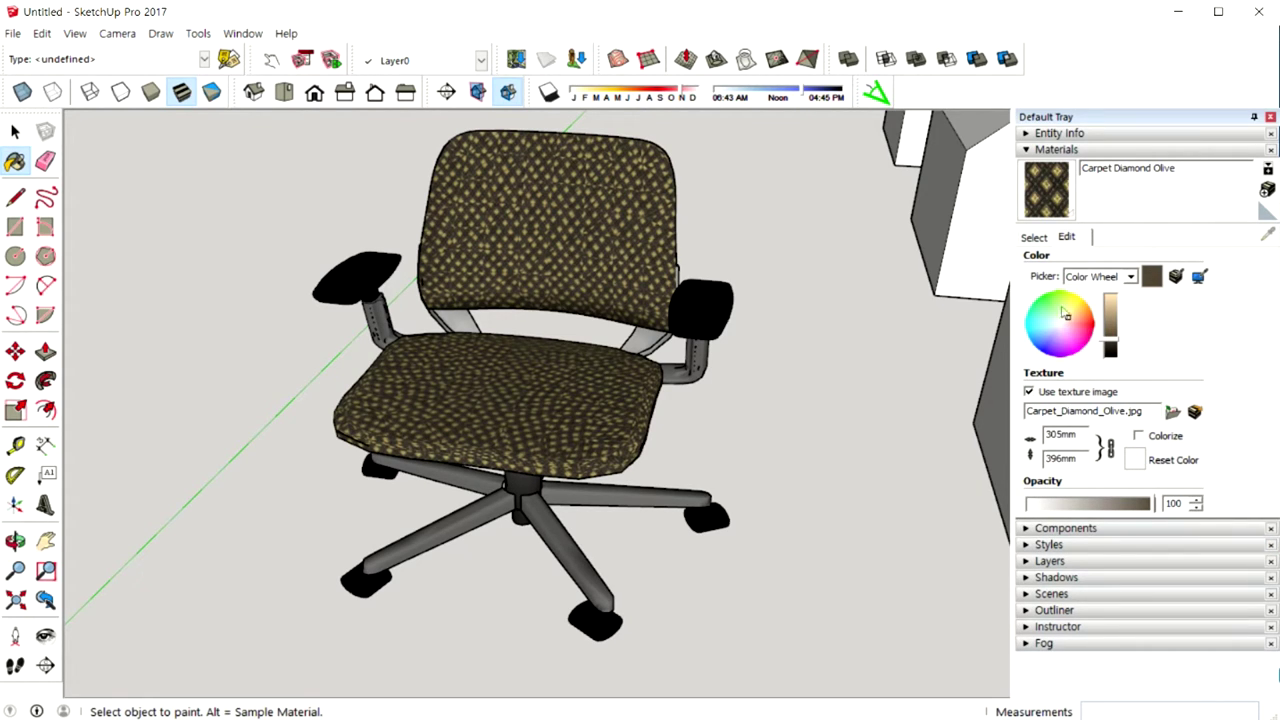
left_click(1130, 277)
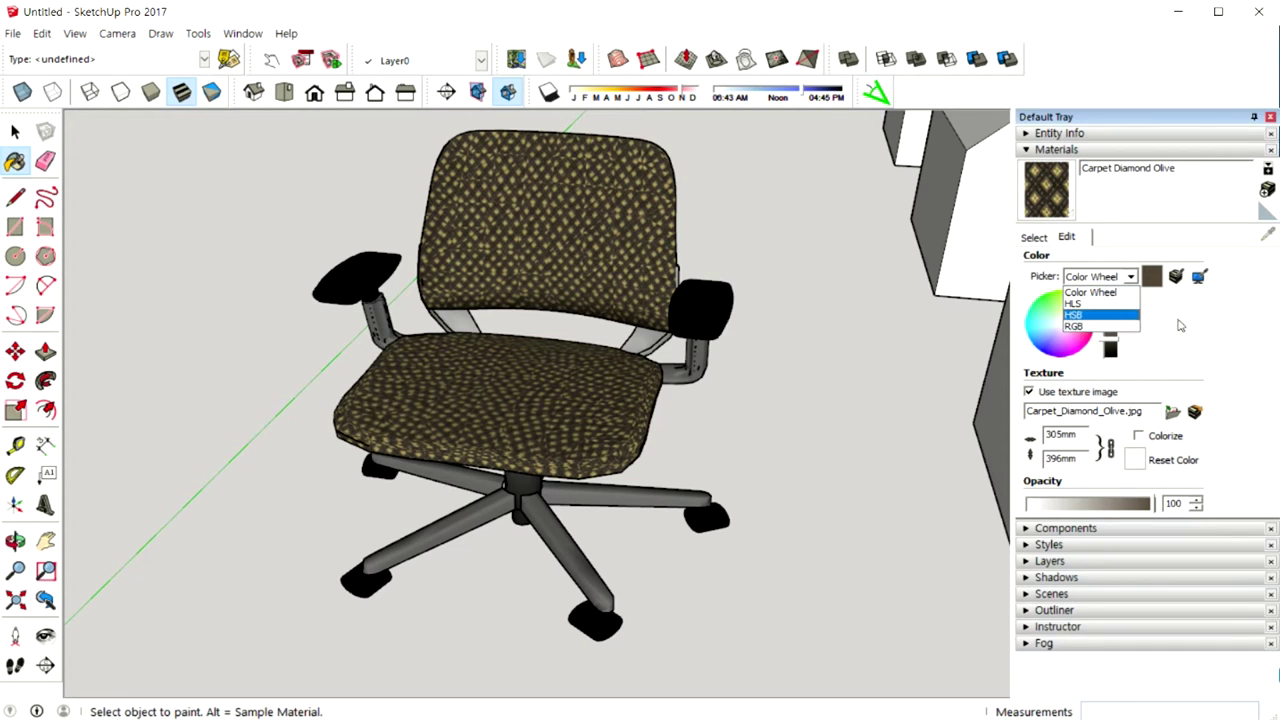
left_click(1111, 327)
left_click_drag(1097, 308, 1107, 304)
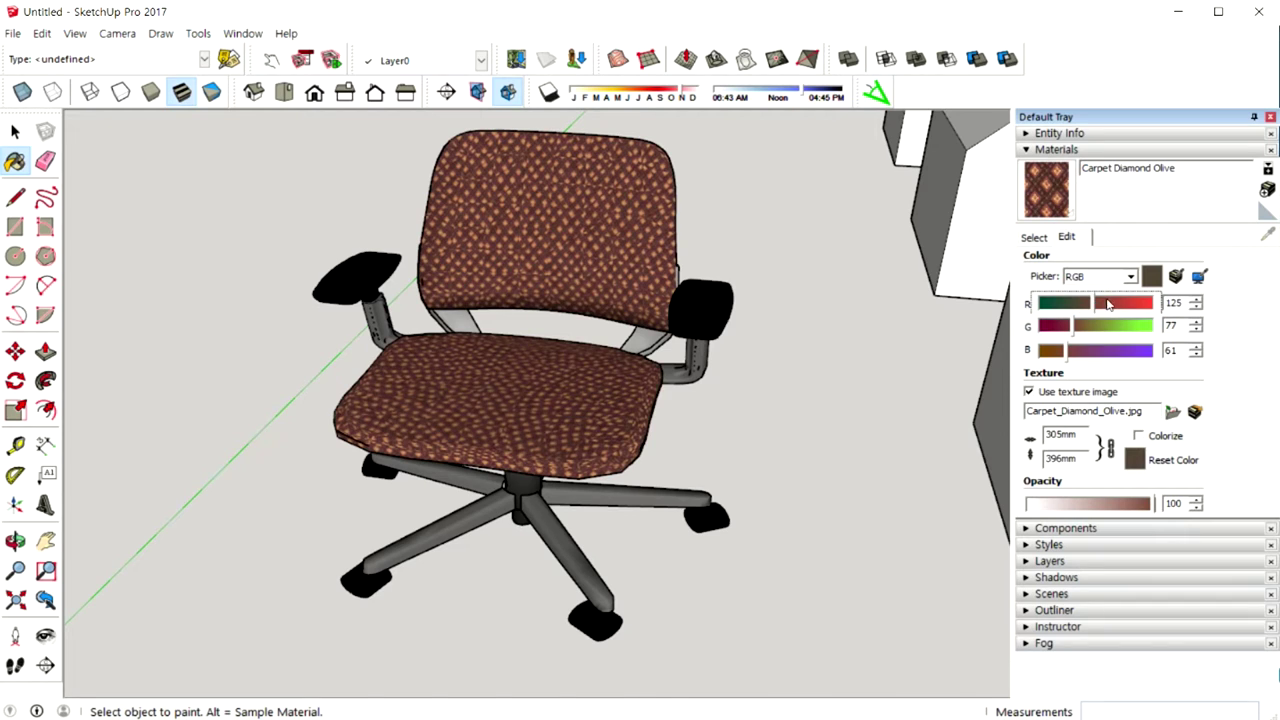
key("ctrl+z")
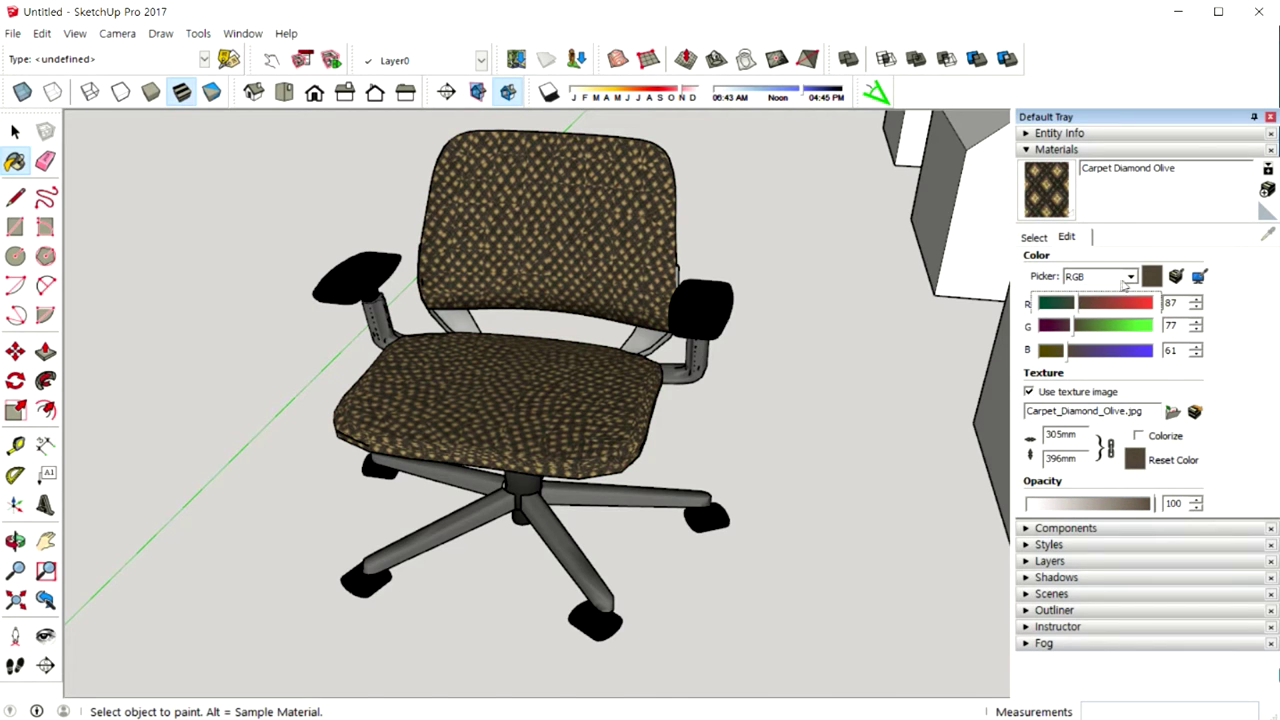
left_click(1128, 278)
left_click(1095, 292)
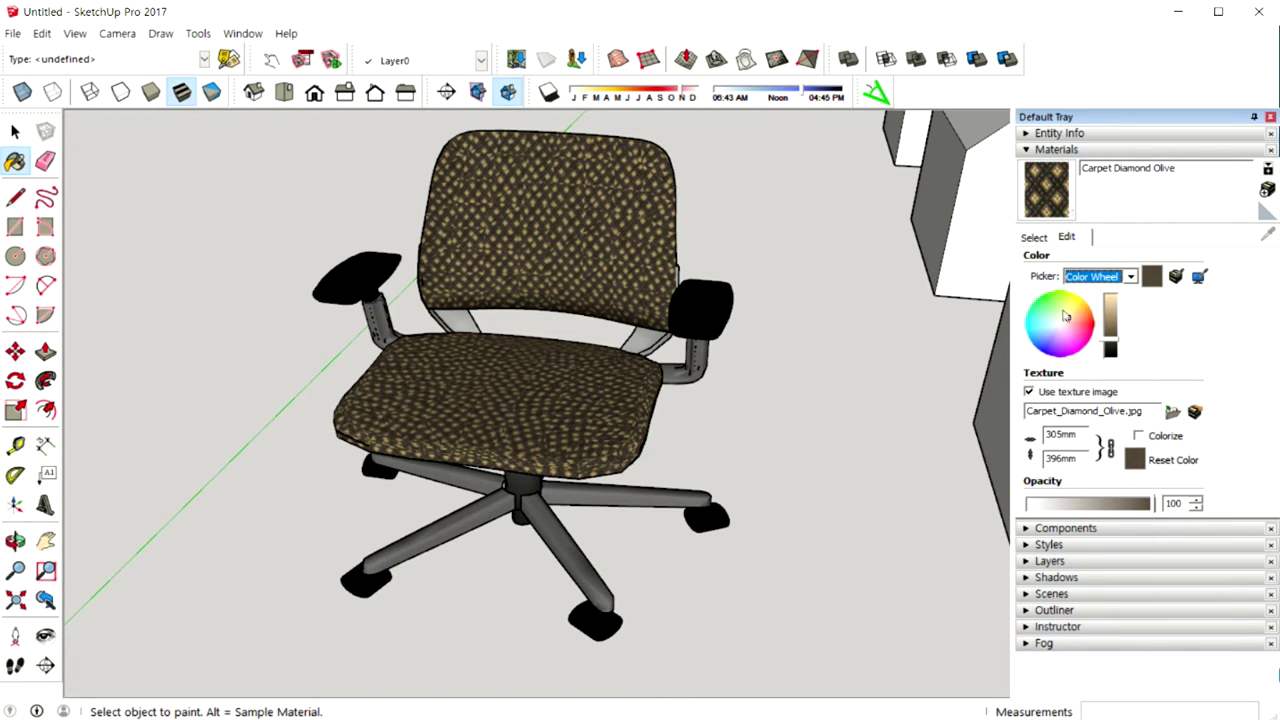
left_click(1153, 280)
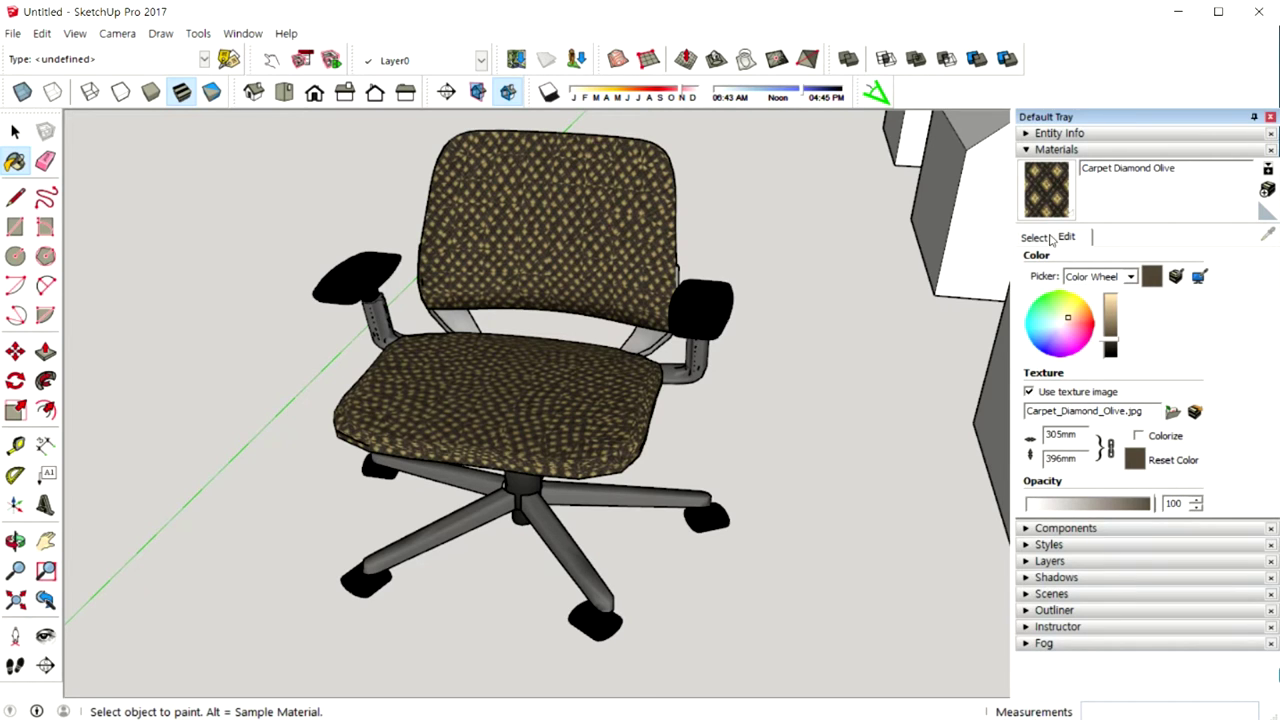
left_click(1044, 238)
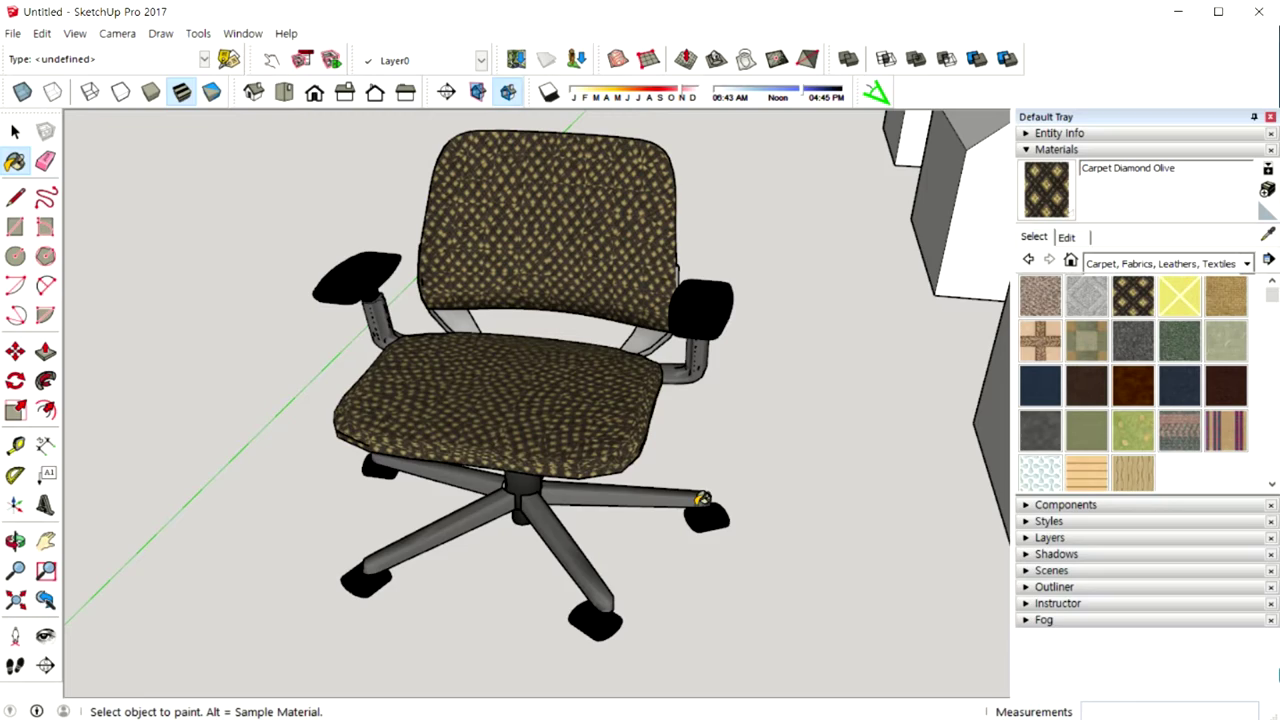
scroll(735, 455, "down", 5)
Apply Carpet Diamond Olive to the first house's roof, the whole group house and the component house
mouse_move(858, 430)
middle_mouse_down()
mouse_move(800, 450)
mouse_move(651, 440)
mouse_move(580, 458)
mouse_move(582, 418)
middle_mouse_up()
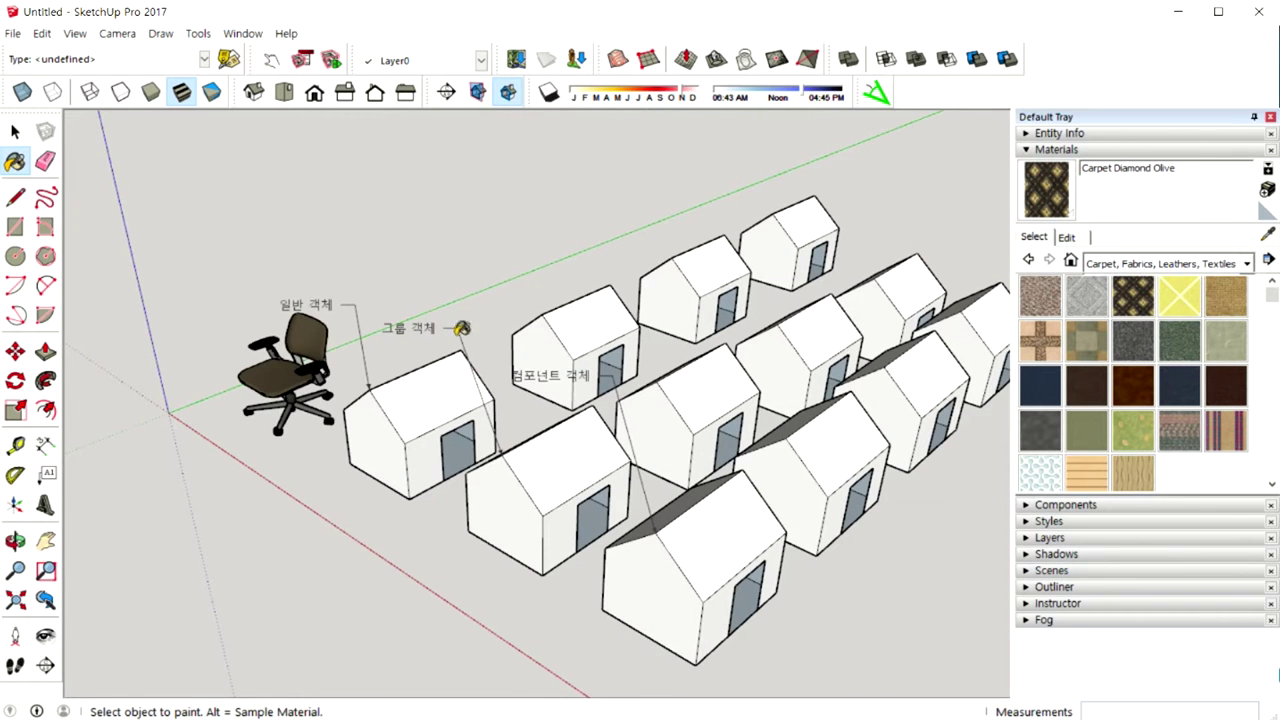
middle_click_drag(437, 374, 577, 314)
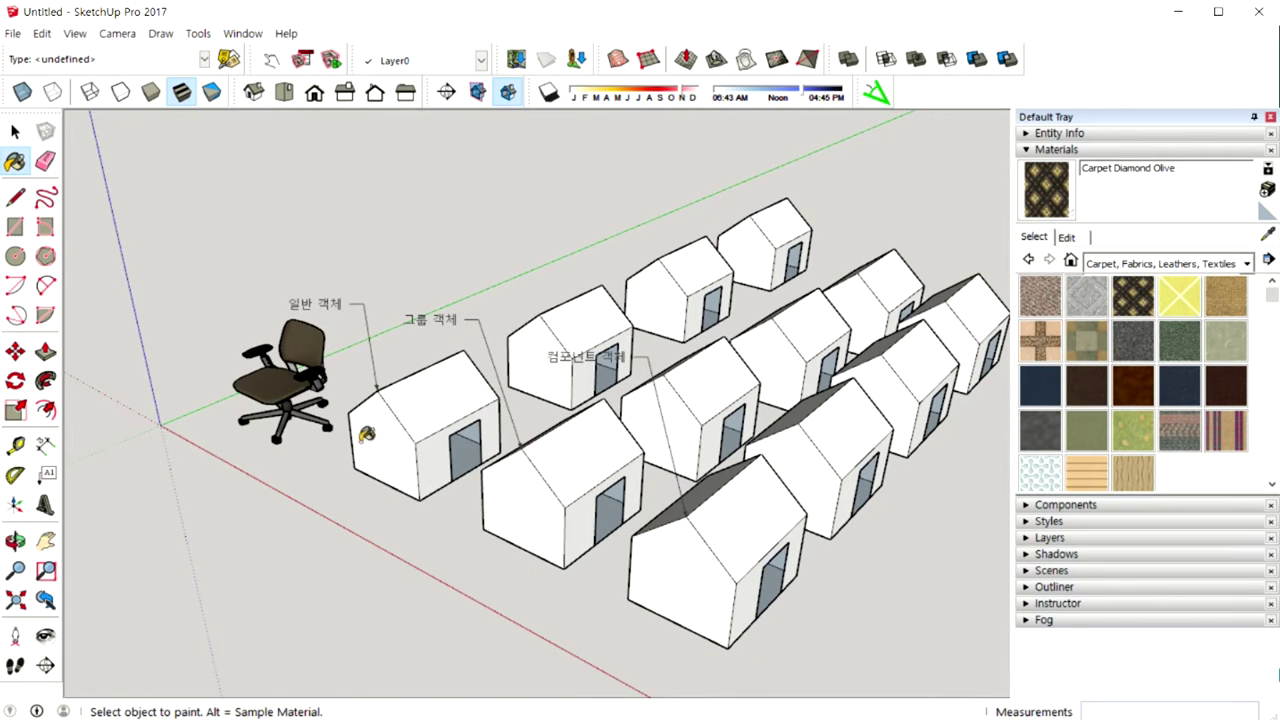
left_click(412, 414)
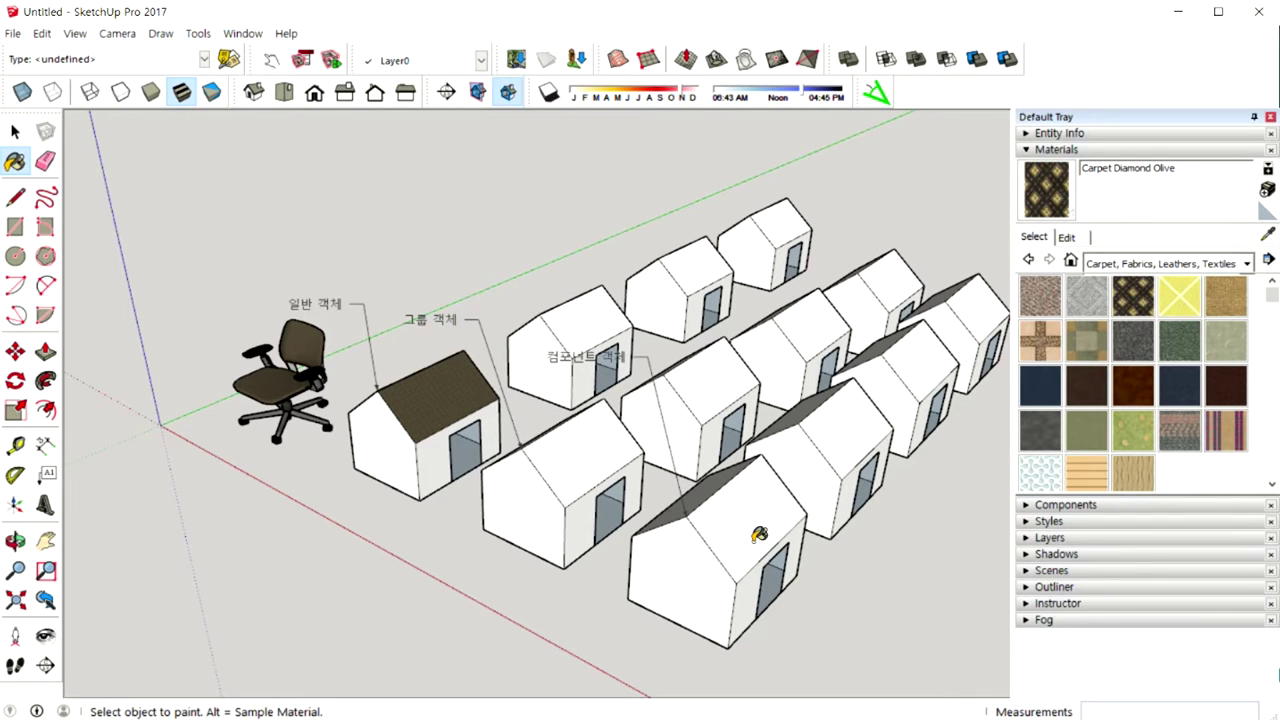
left_click(580, 447)
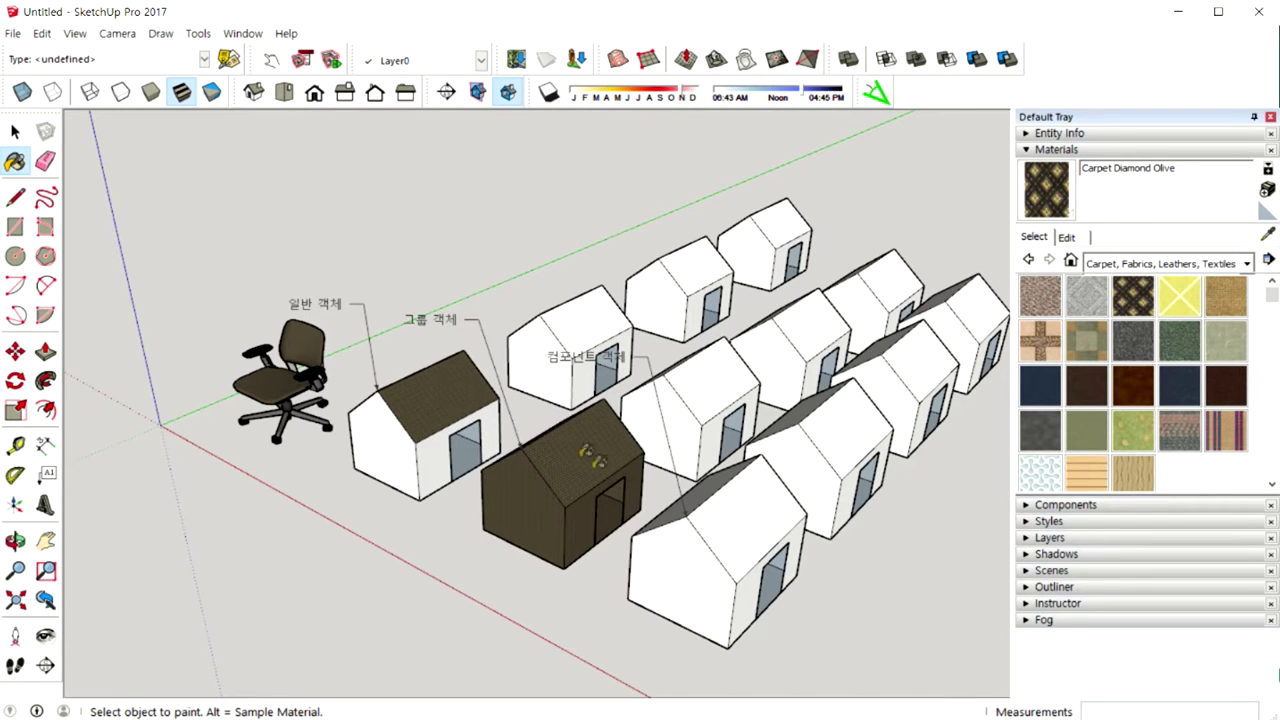
left_click(743, 567)
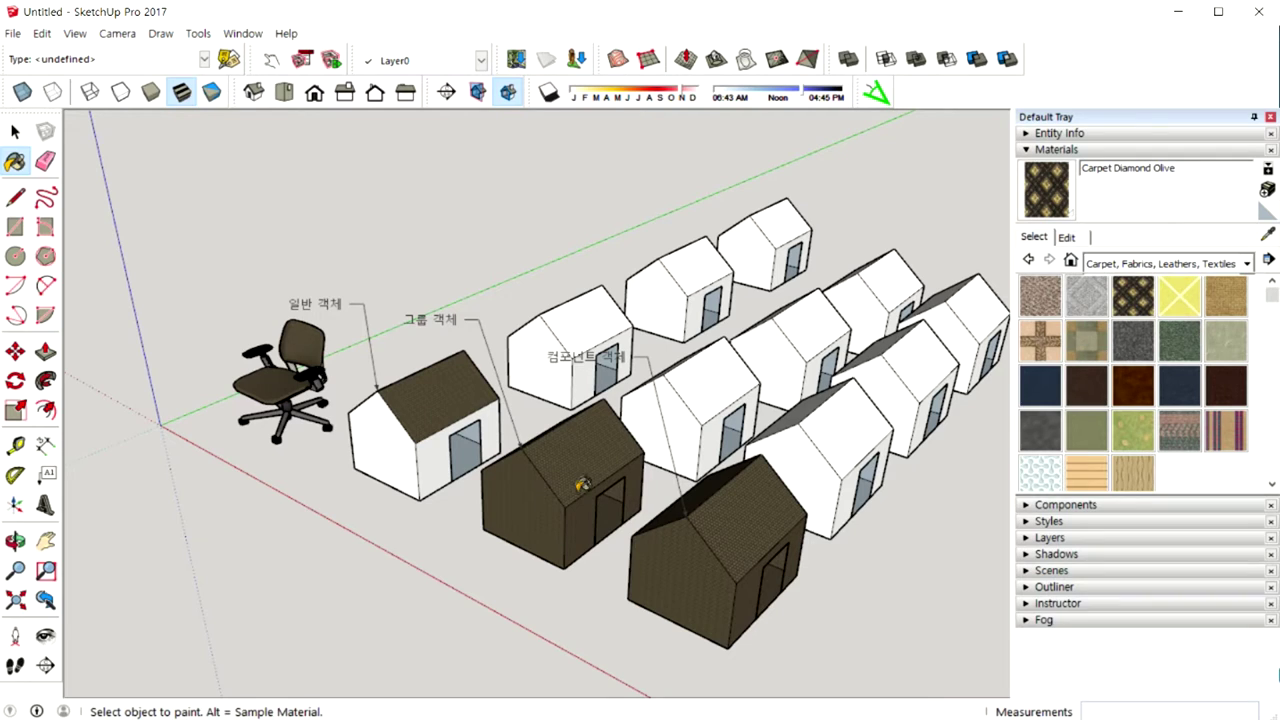
key("space")
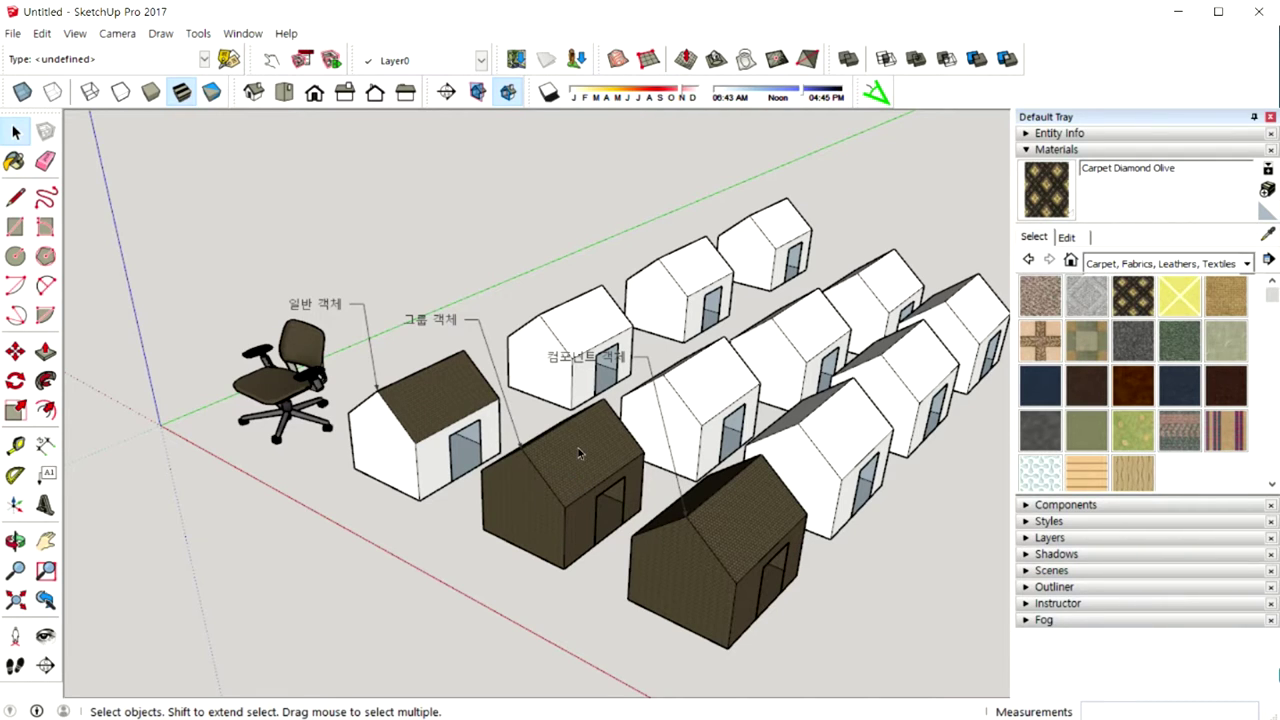
Select the entire loose first house and paint it all Carpet Diamond Olive
triple_click(417, 418)
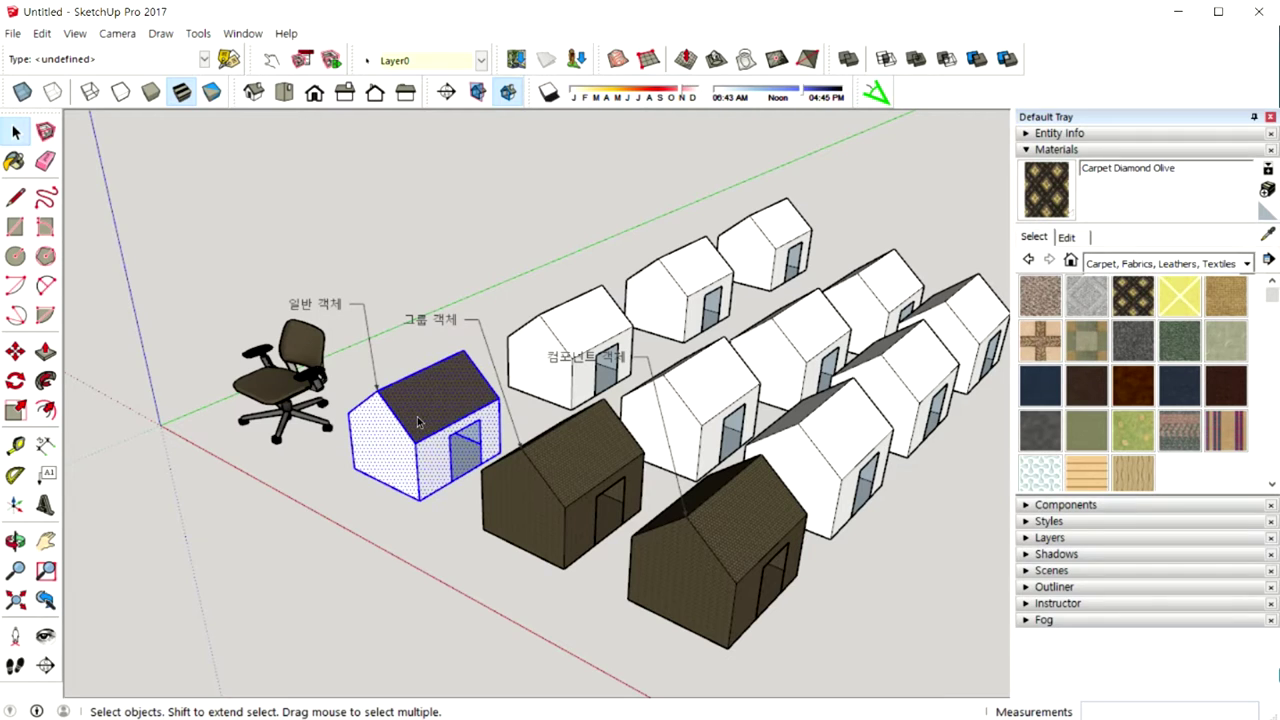
left_click(1120, 306)
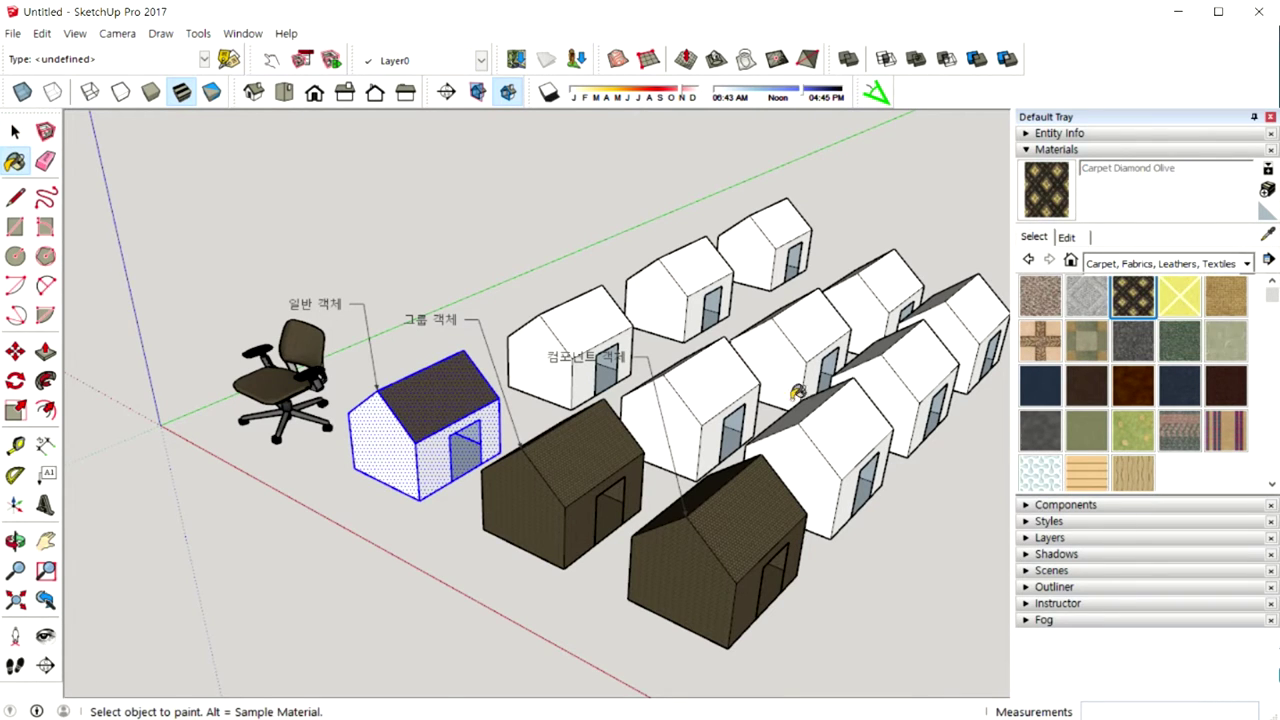
left_click(449, 399)
key("space")
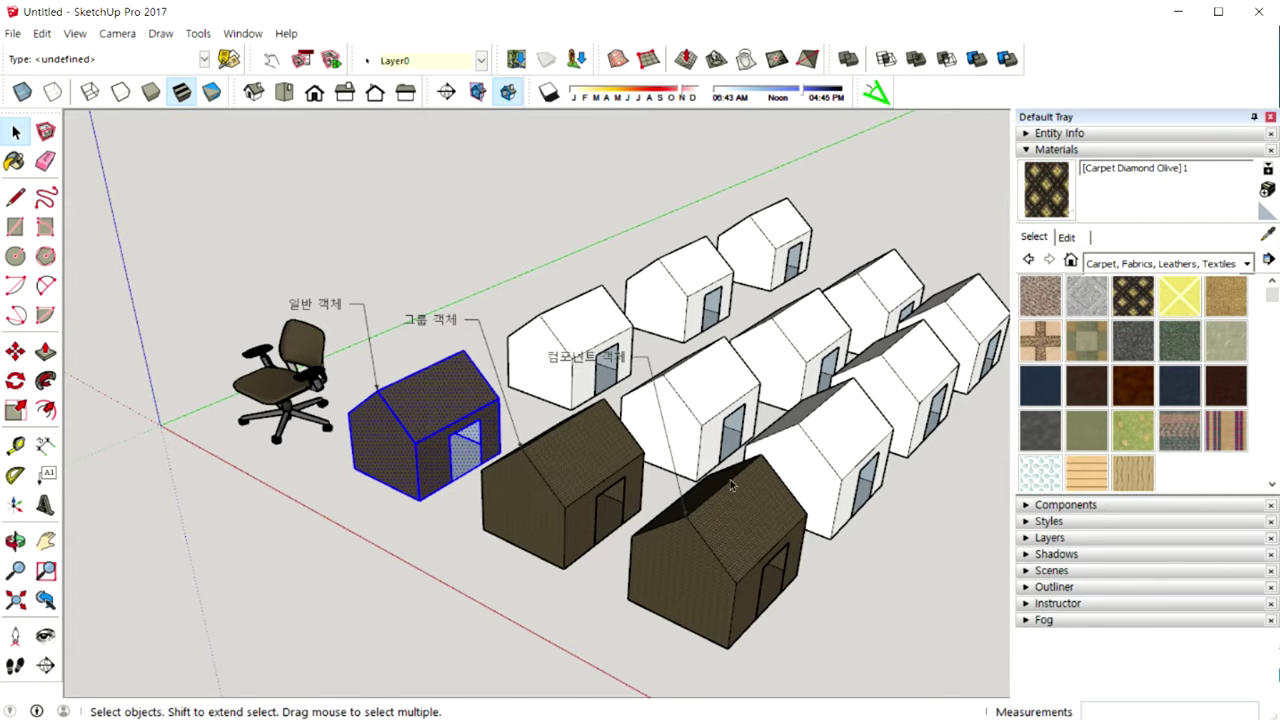
left_click(471, 540)
Move in closer to the front houses, reselect the first house and view its details
scroll(470, 540, "down", 3)
scroll(465, 472, "up", 3)
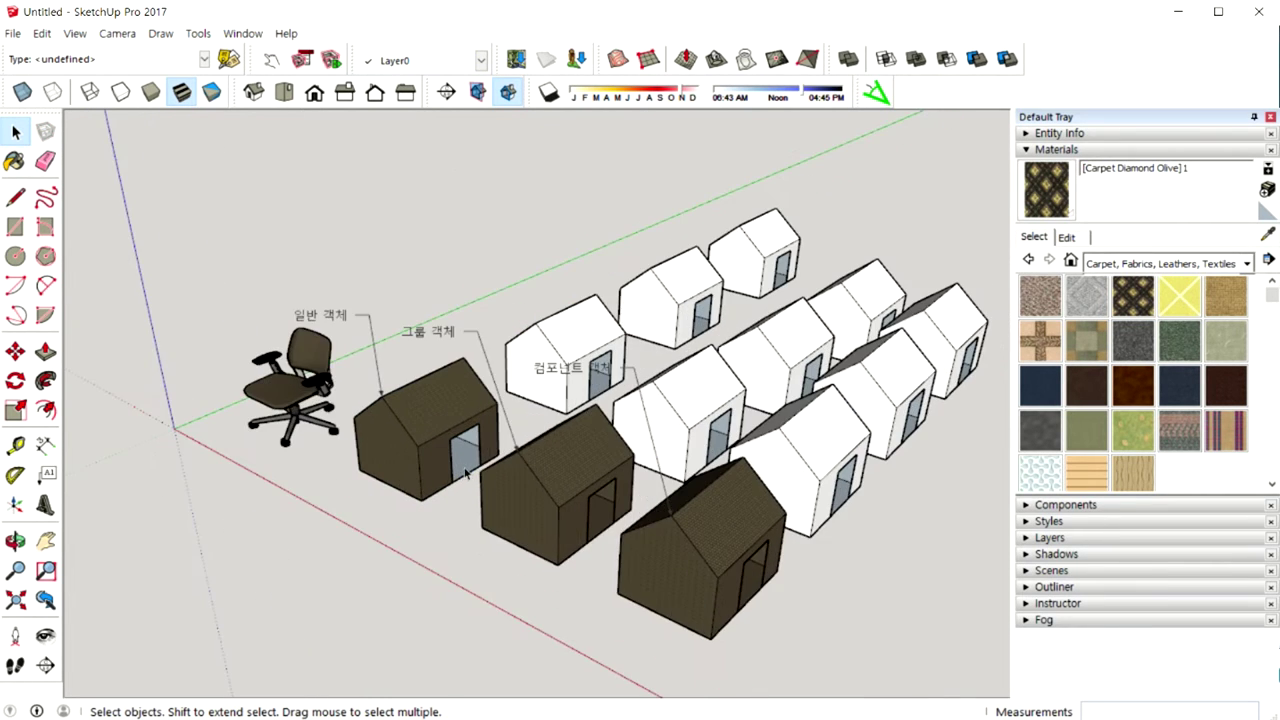
scroll(465, 472, "up", 2)
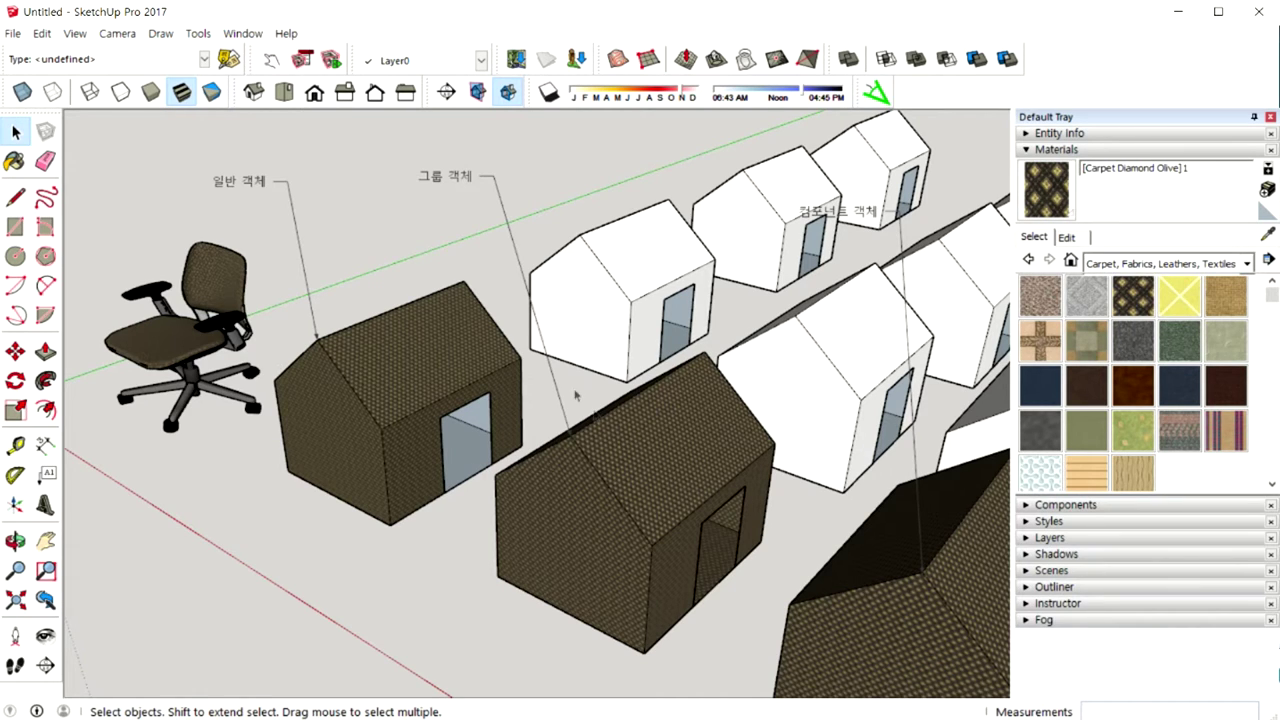
middle_click_drag(662, 425, 662, 532)
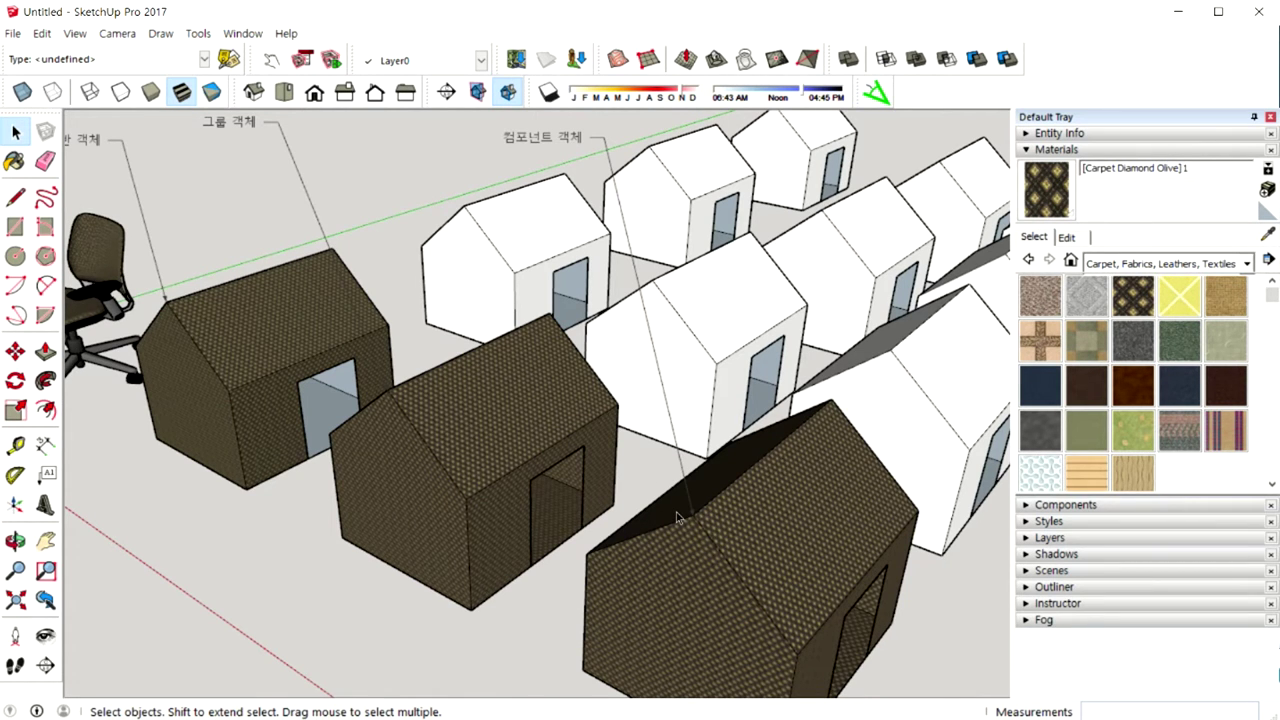
middle_click_drag(388, 390, 423, 387)
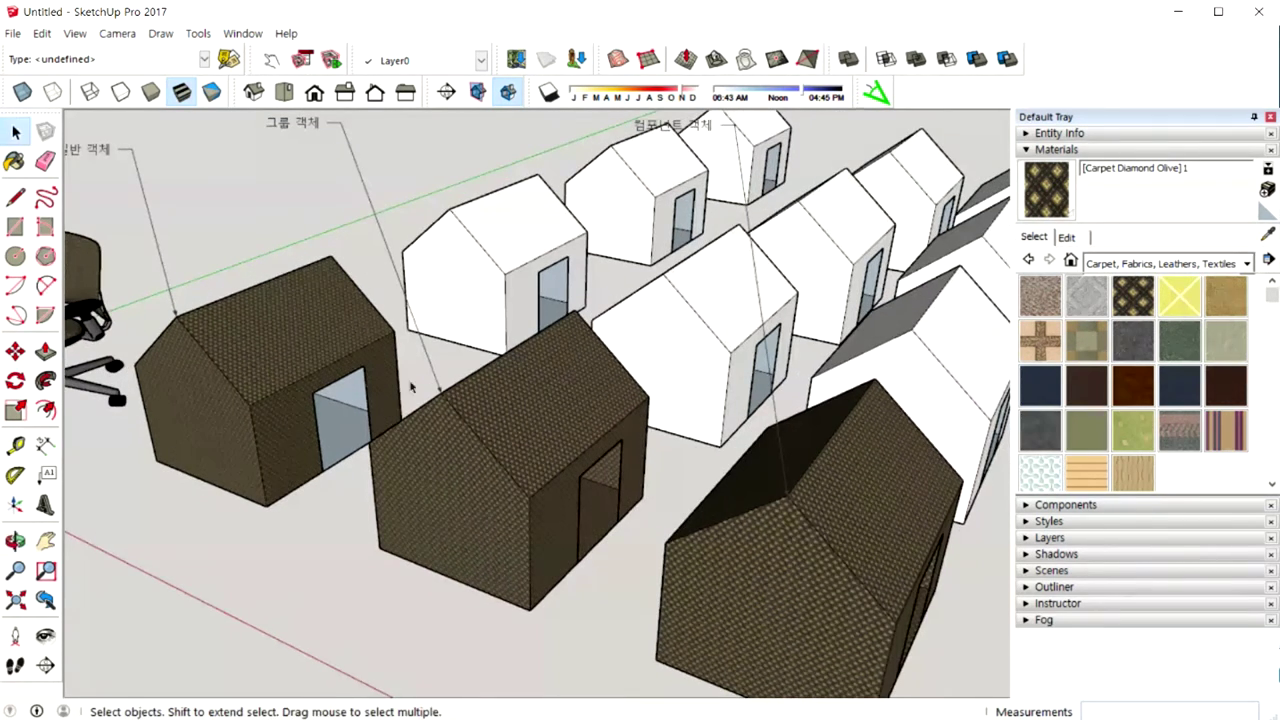
triple_click(268, 338)
left_click(1059, 133)
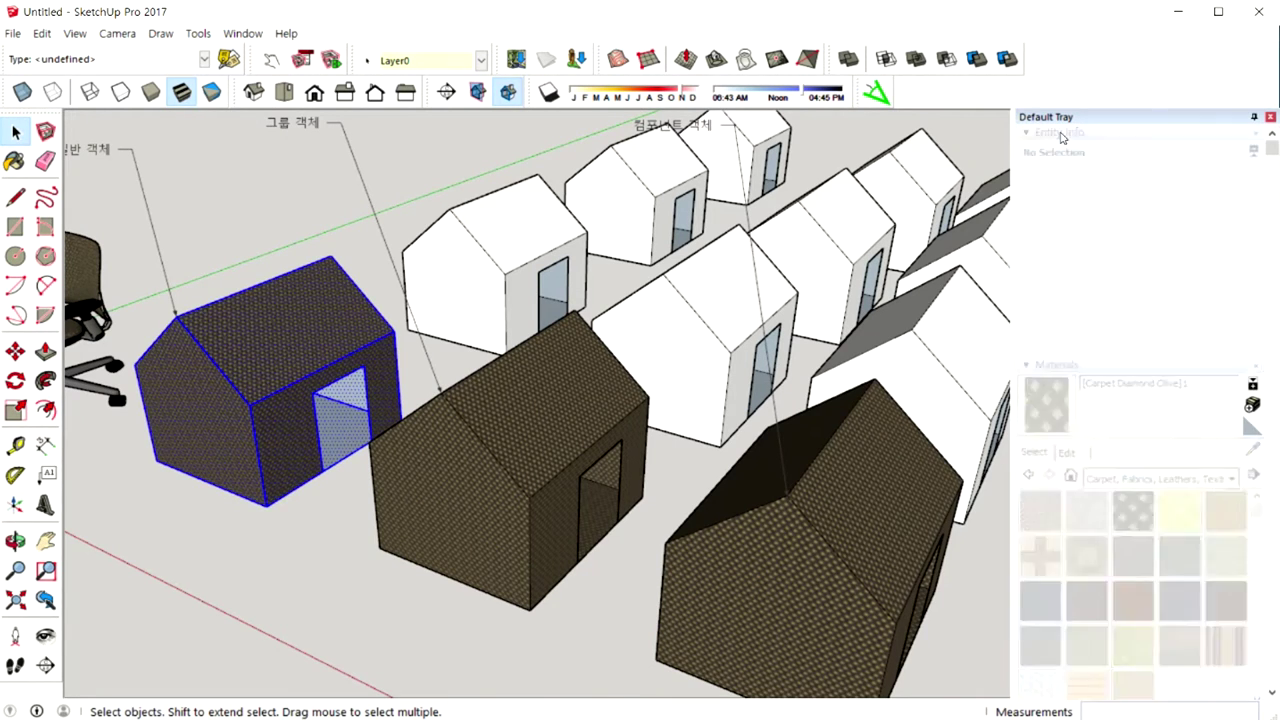
Select the left house's roof face, undo the carpet on the walls, and open the middle house
left_click(278, 370)
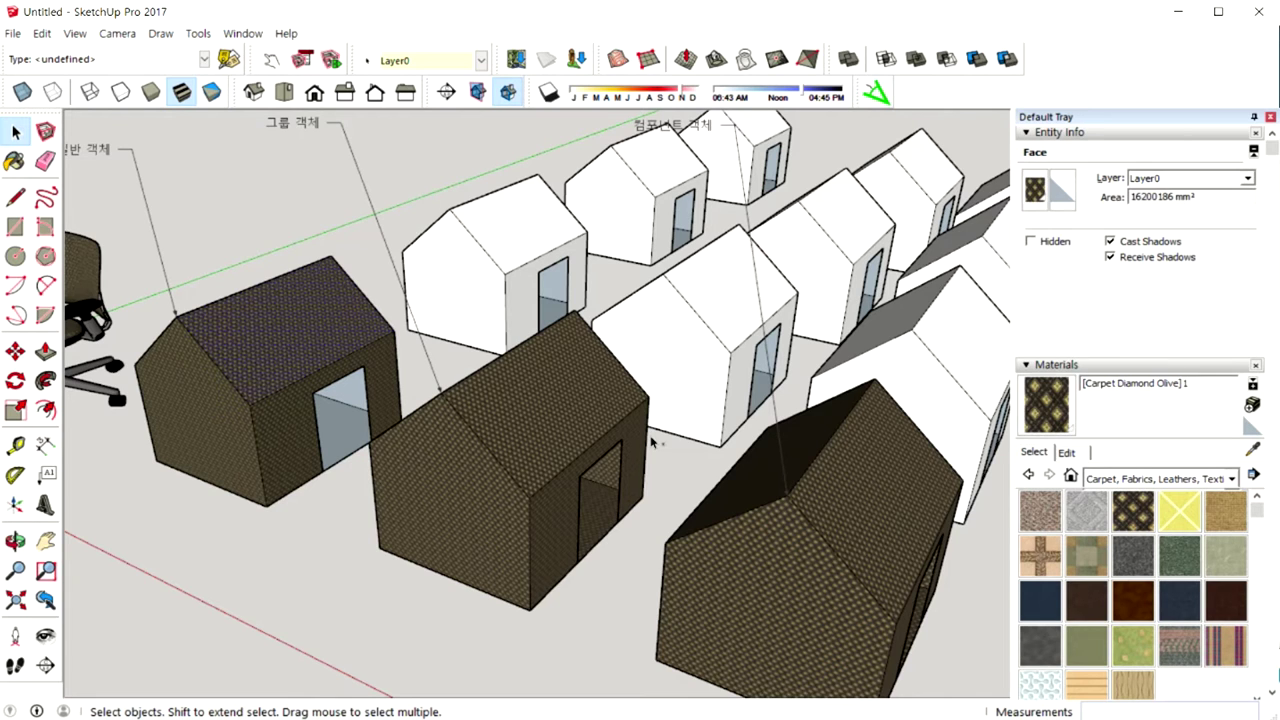
key("ctrl+z")
key("ctrl+z")
key("ctrl+z")
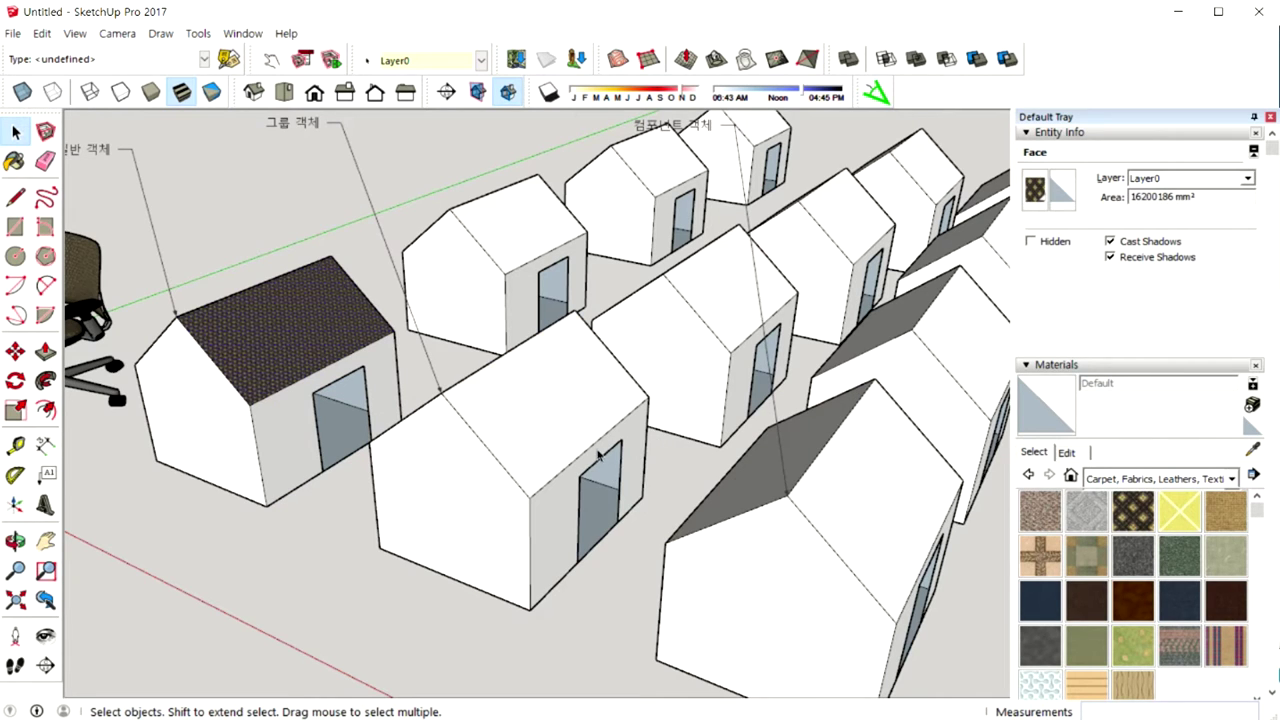
triple_click(548, 410)
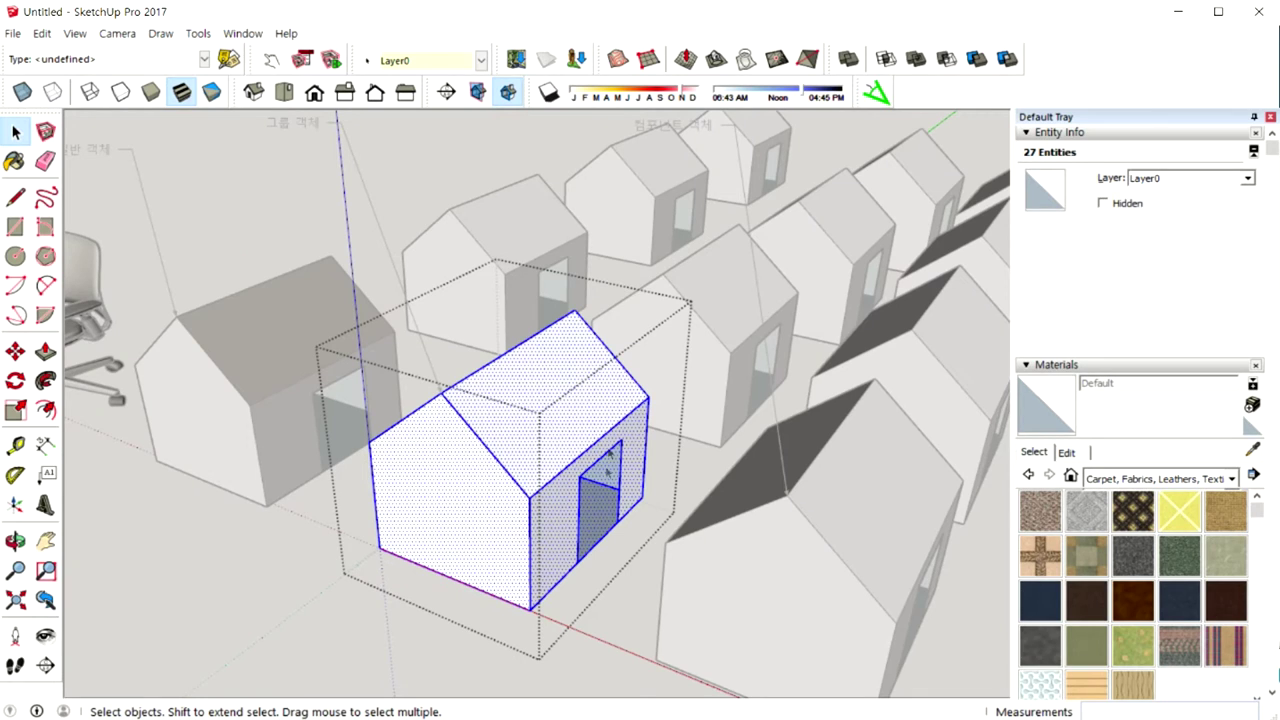
Undo the whole-house paint and apply Carpet Diamond Olive to only the middle house's roof
left_click(1133, 512)
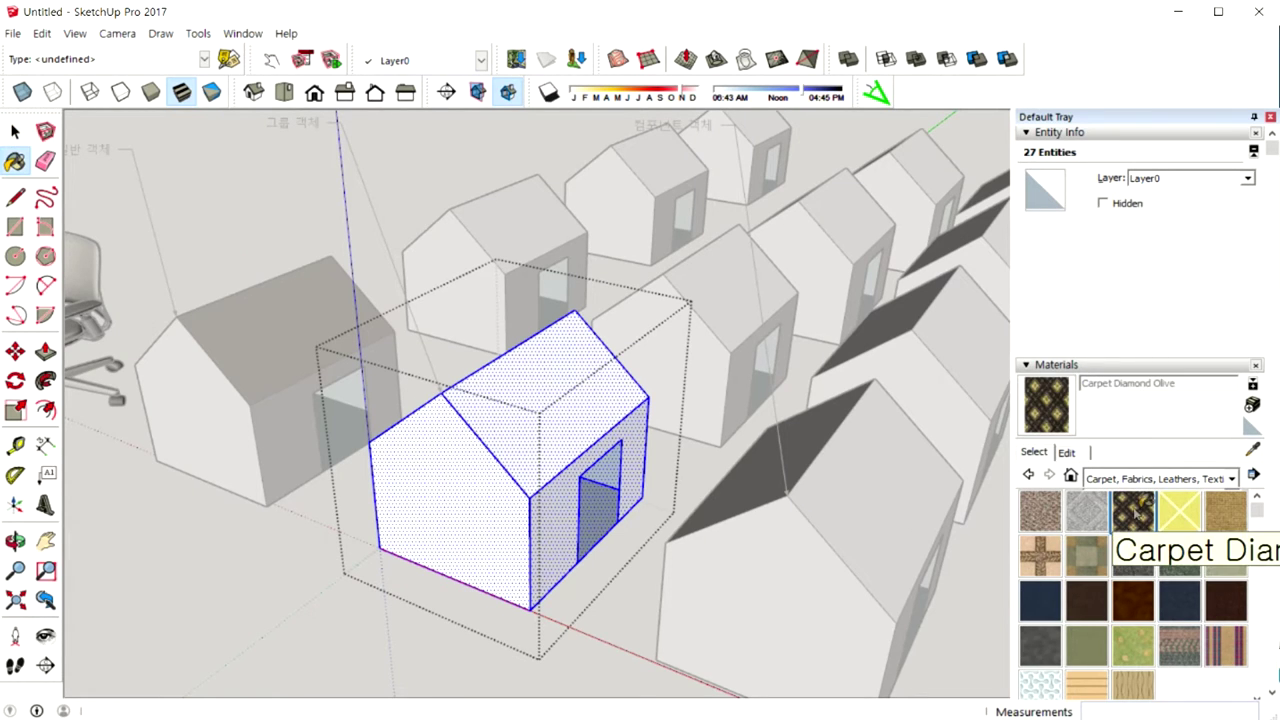
left_click(555, 370)
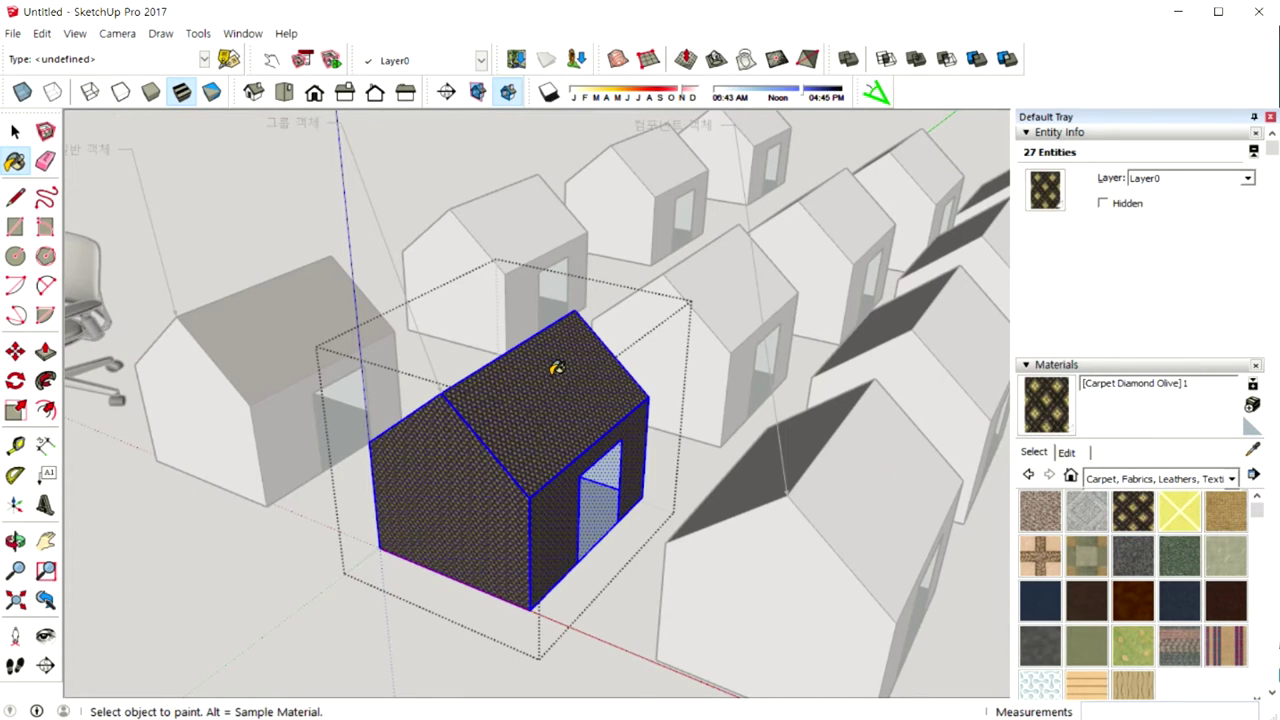
key("space")
key("ctrl+z")
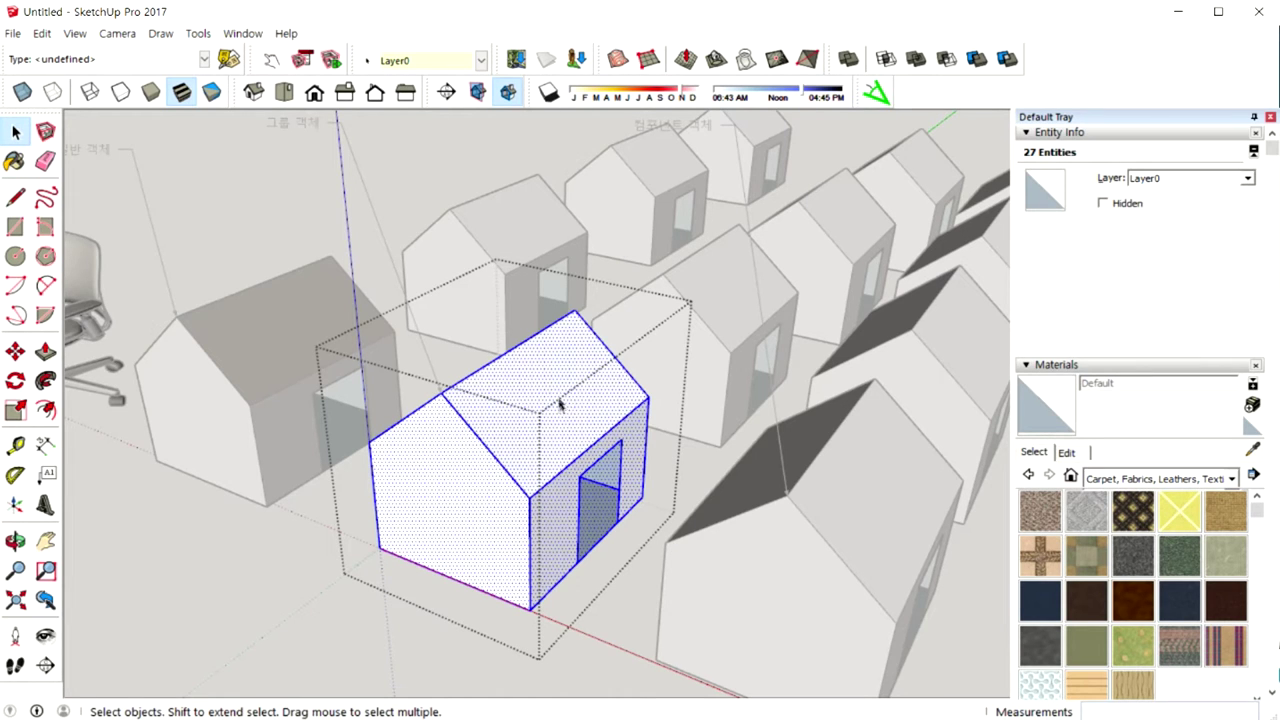
left_click(548, 380)
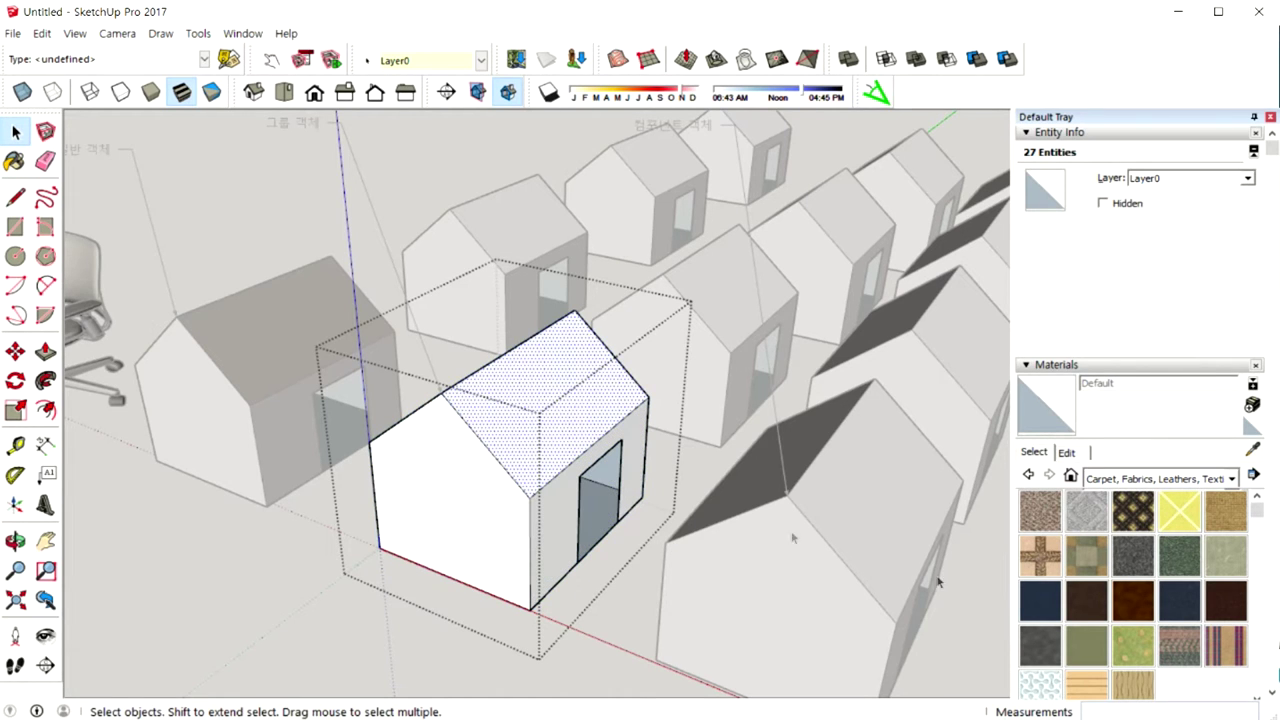
left_click(1116, 508)
left_click(562, 395)
key("space")
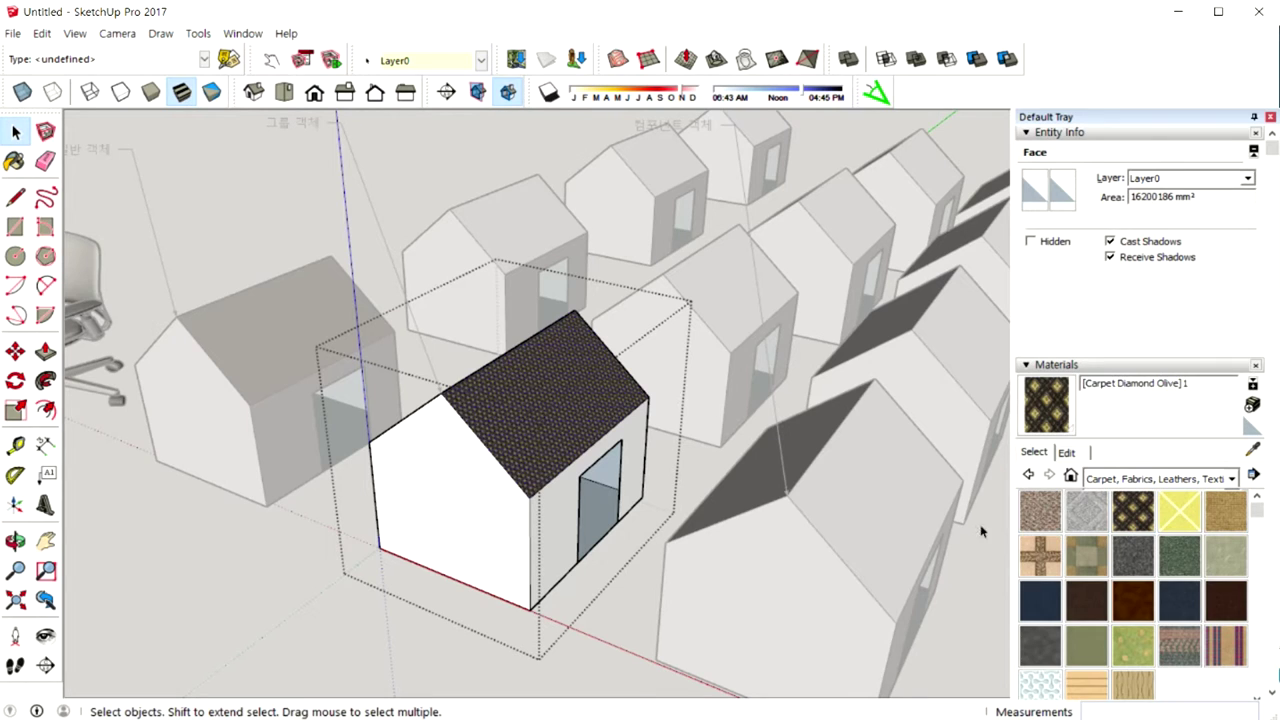
Paint the front gable wall Carpet Pattern Leaf Squares Tan, then leave the group
left_click(1047, 567)
left_click(500, 514)
middle_click_drag(587, 538, 548, 545)
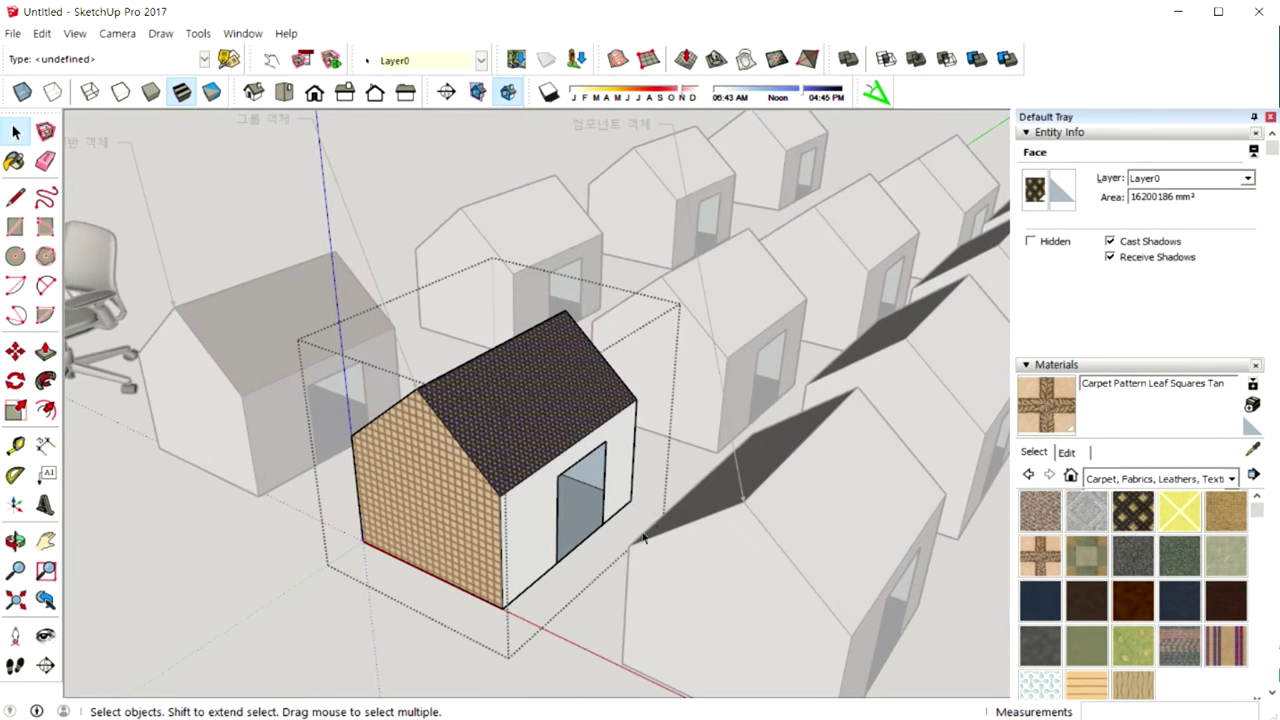
left_click(606, 616)
middle_click_drag(585, 589, 588, 541)
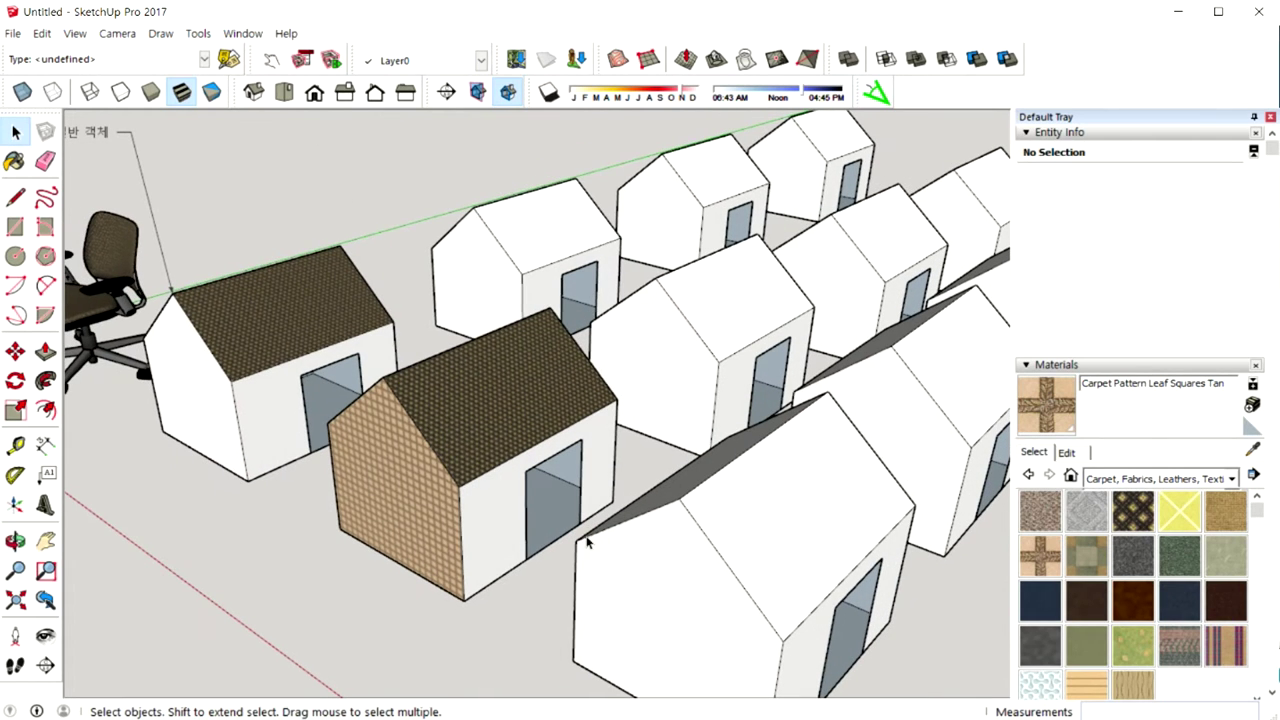
Edit the front-right house component and paint its roof Carpet Diamond Olive
left_click(813, 514)
double_click(808, 498)
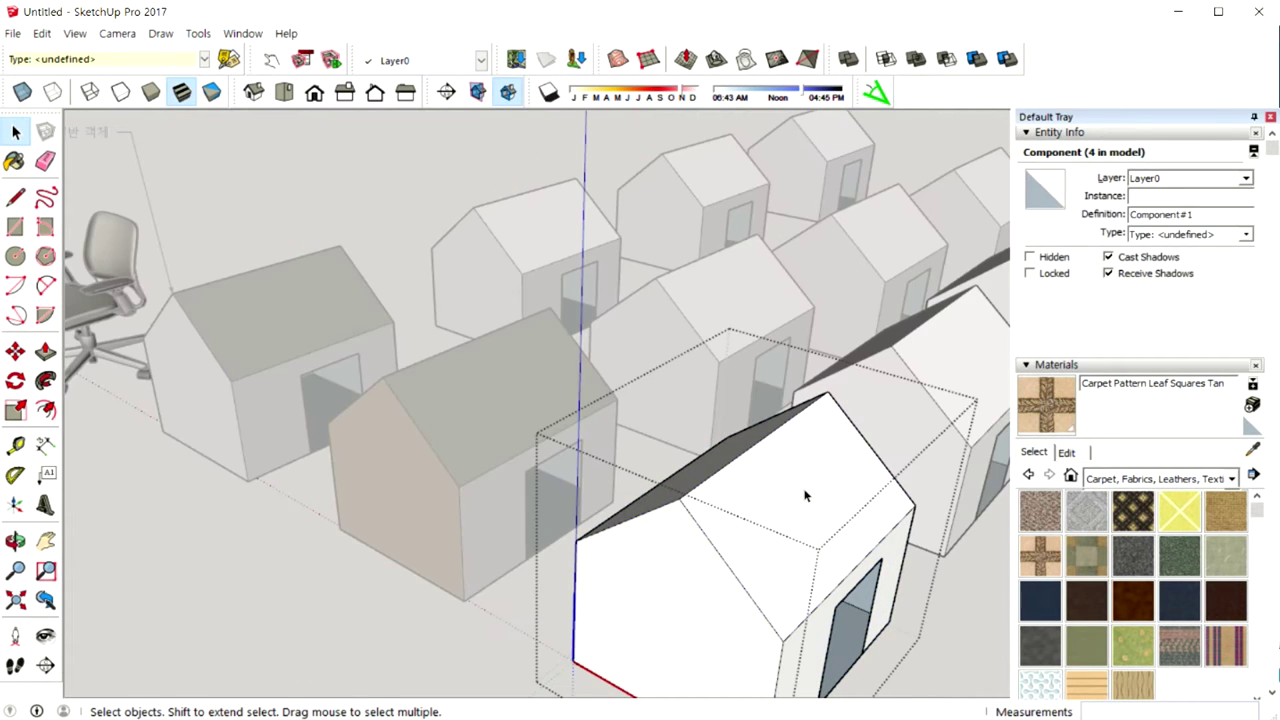
middle_click_drag(826, 501, 726, 503)
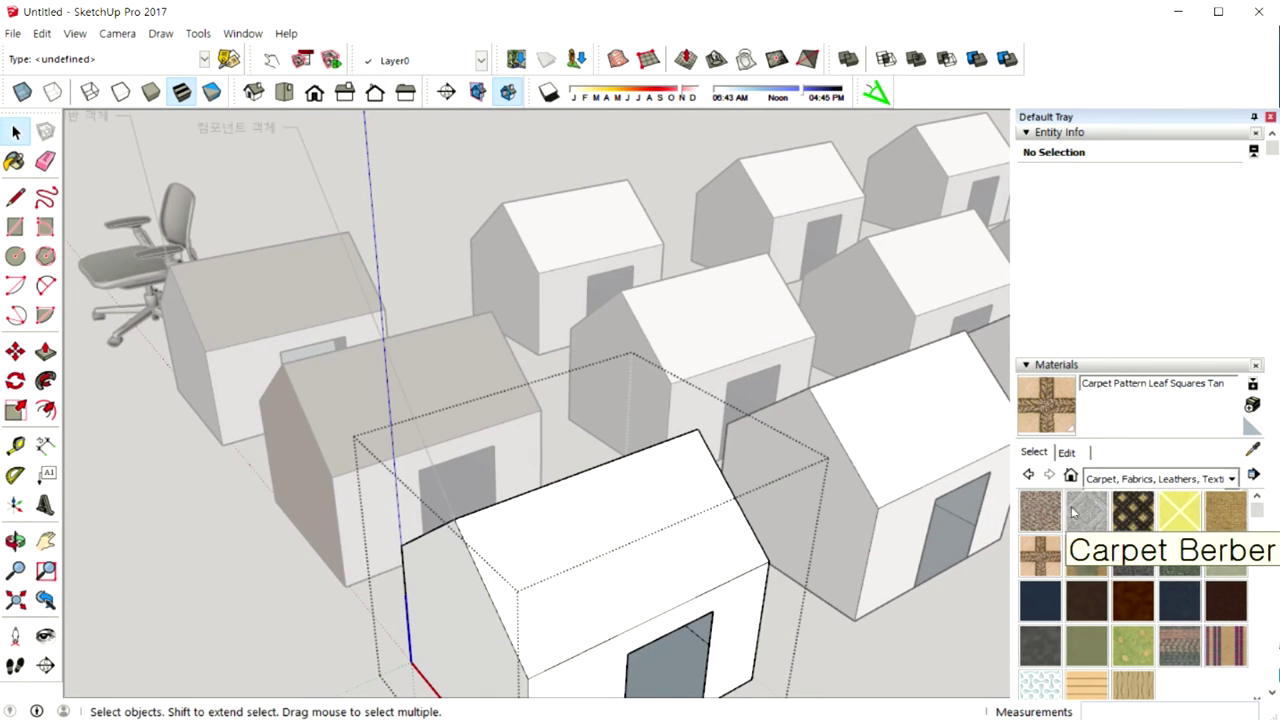
left_click(1127, 513)
left_click(634, 523)
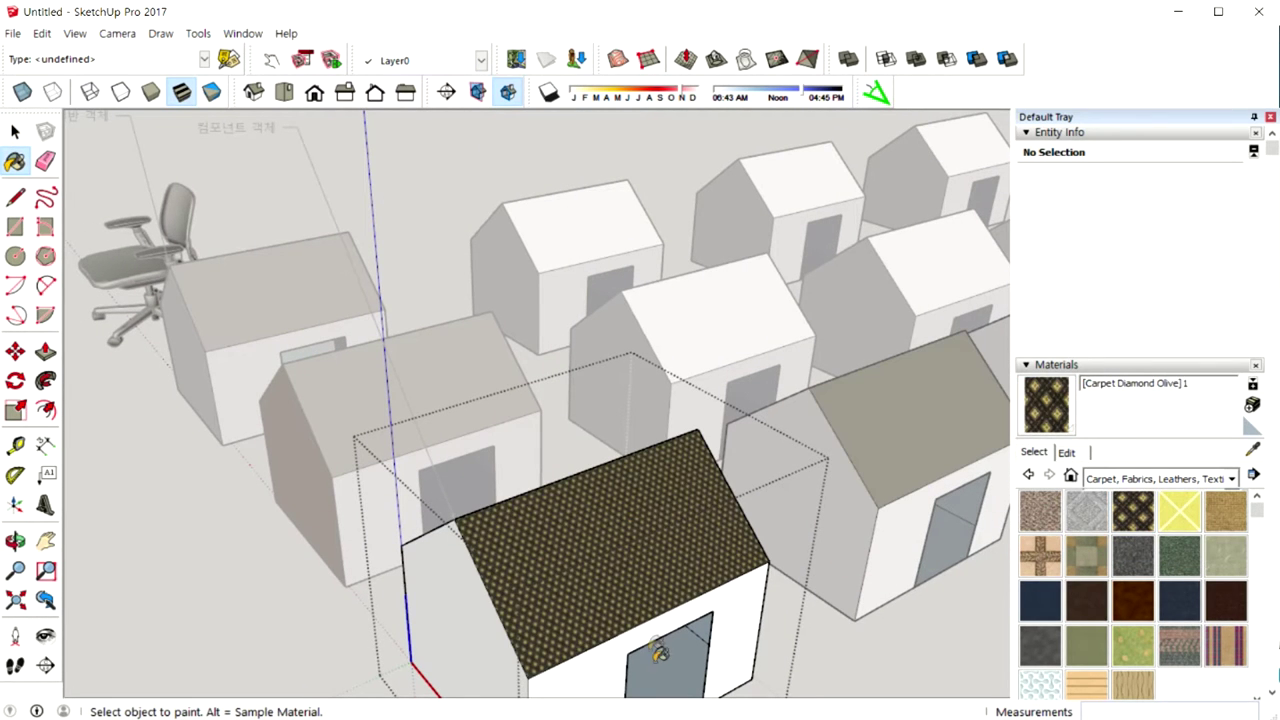
middle_click_drag(823, 583, 648, 565)
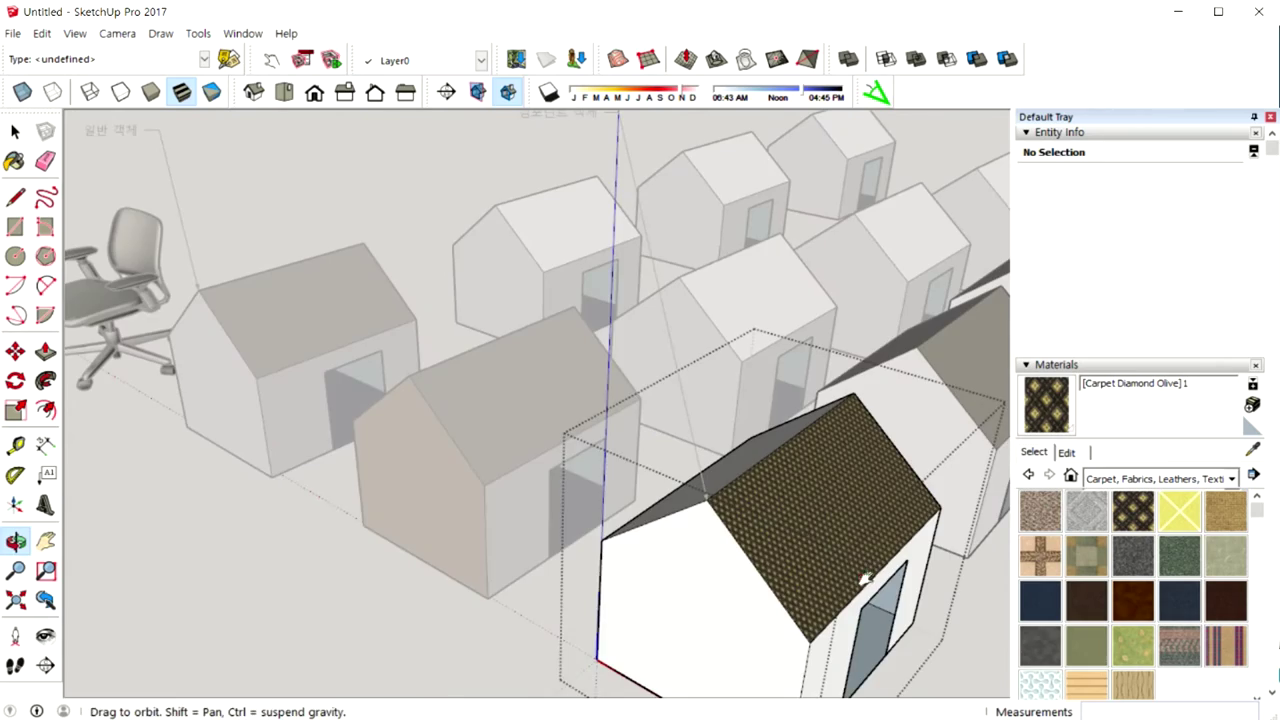
Undo the roof and gable materials and orbit around the now all-white row of houses
key("space")
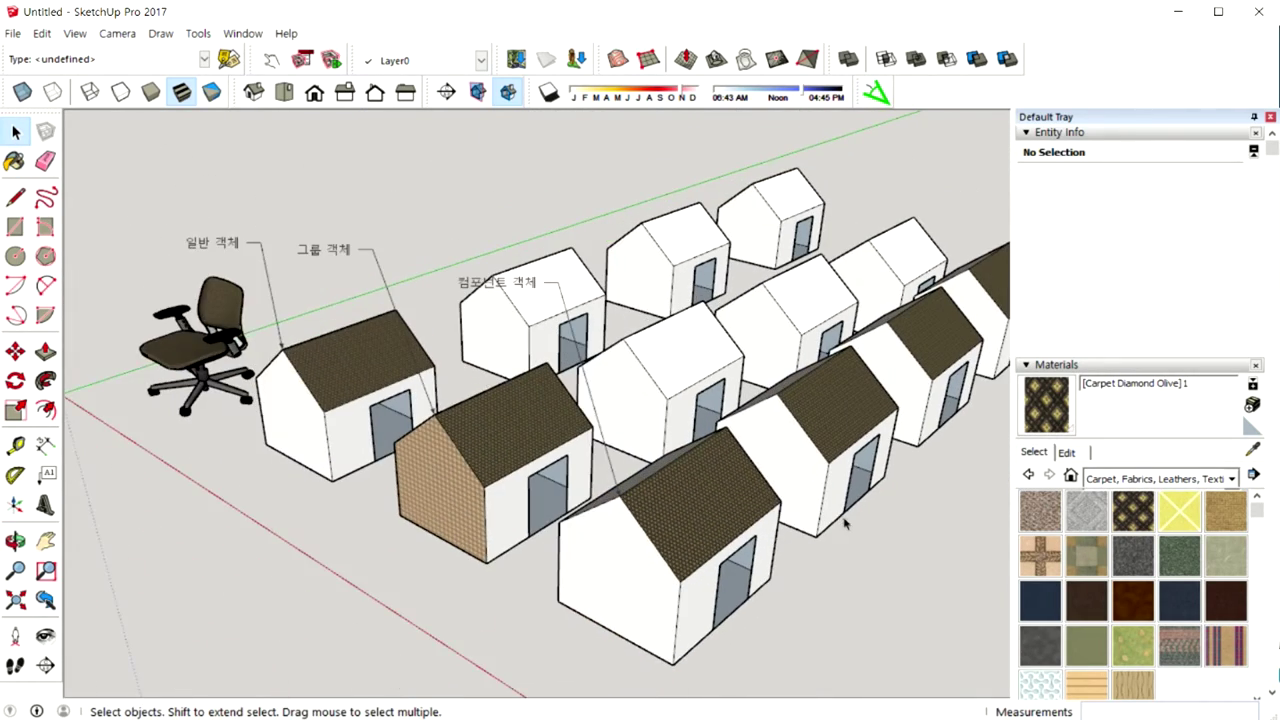
middle_click_drag(845, 522, 786, 376)
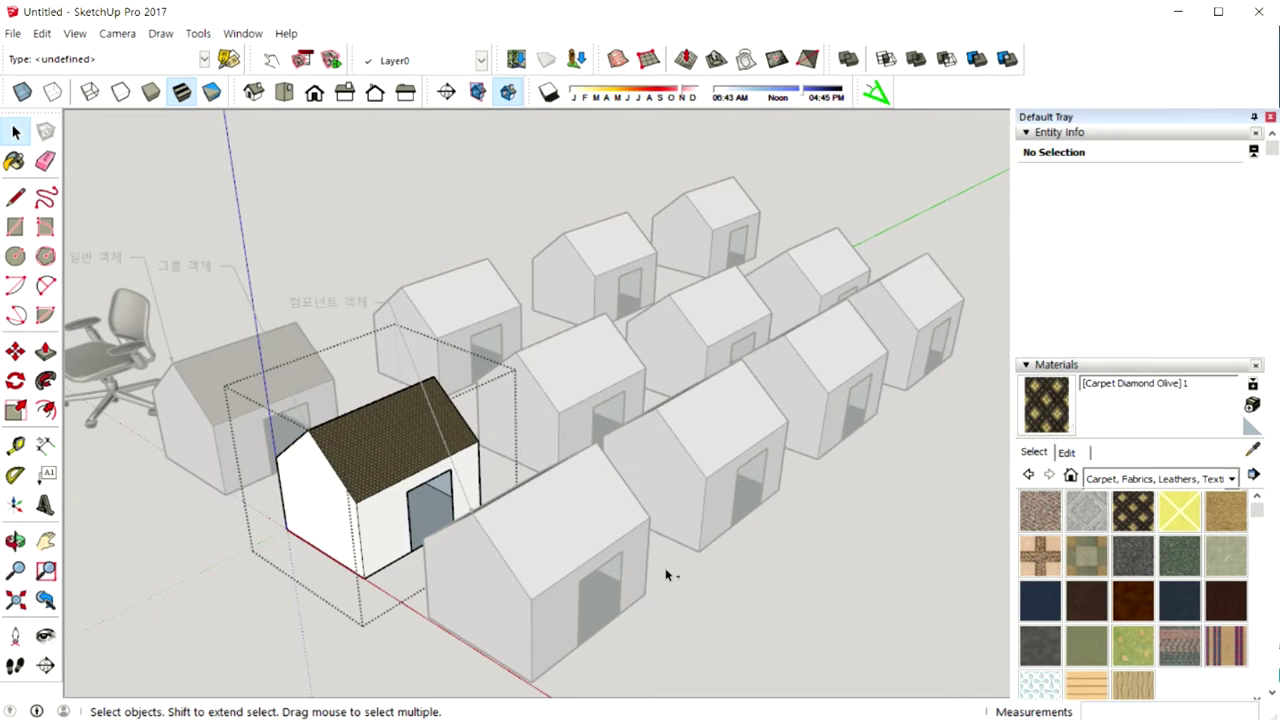
key("ctrl+z")
key("ctrl+z")
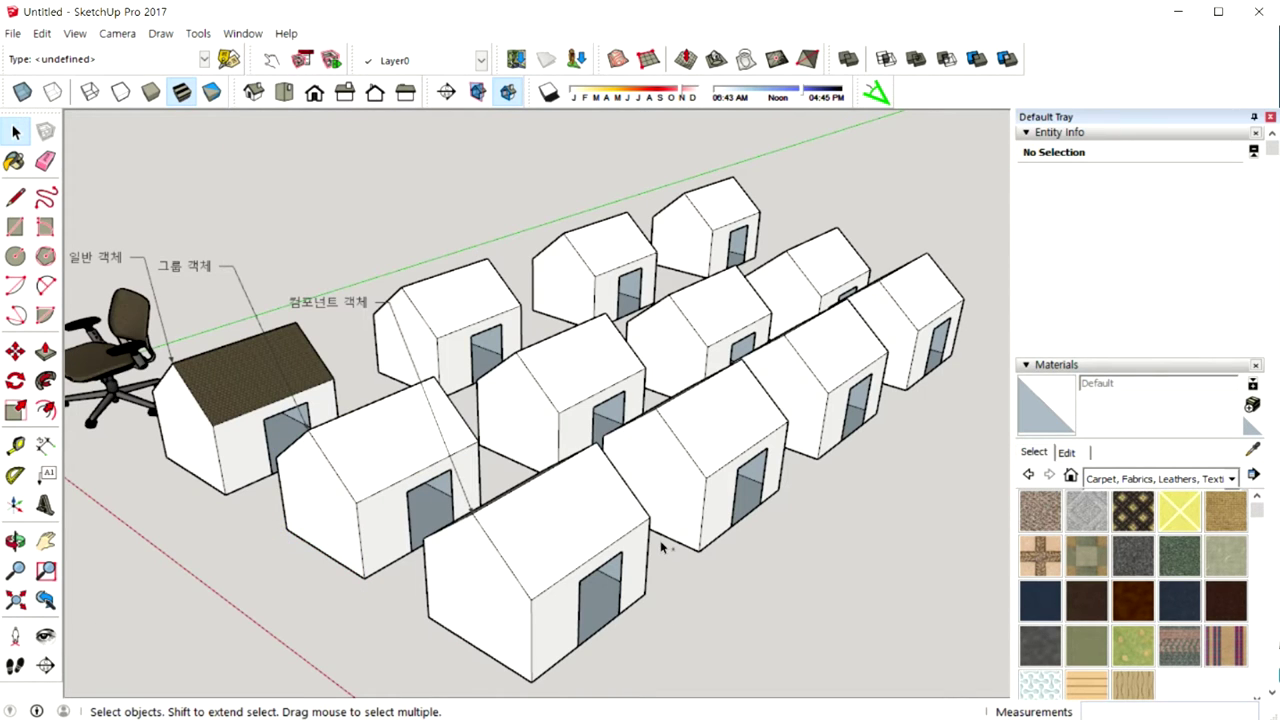
key("ctrl+z")
middle_click_drag(660, 540, 693, 522)
mouse_move(720, 527)
middle_mouse_down()
mouse_move(600, 520)
mouse_move(673, 517)
middle_mouse_up()
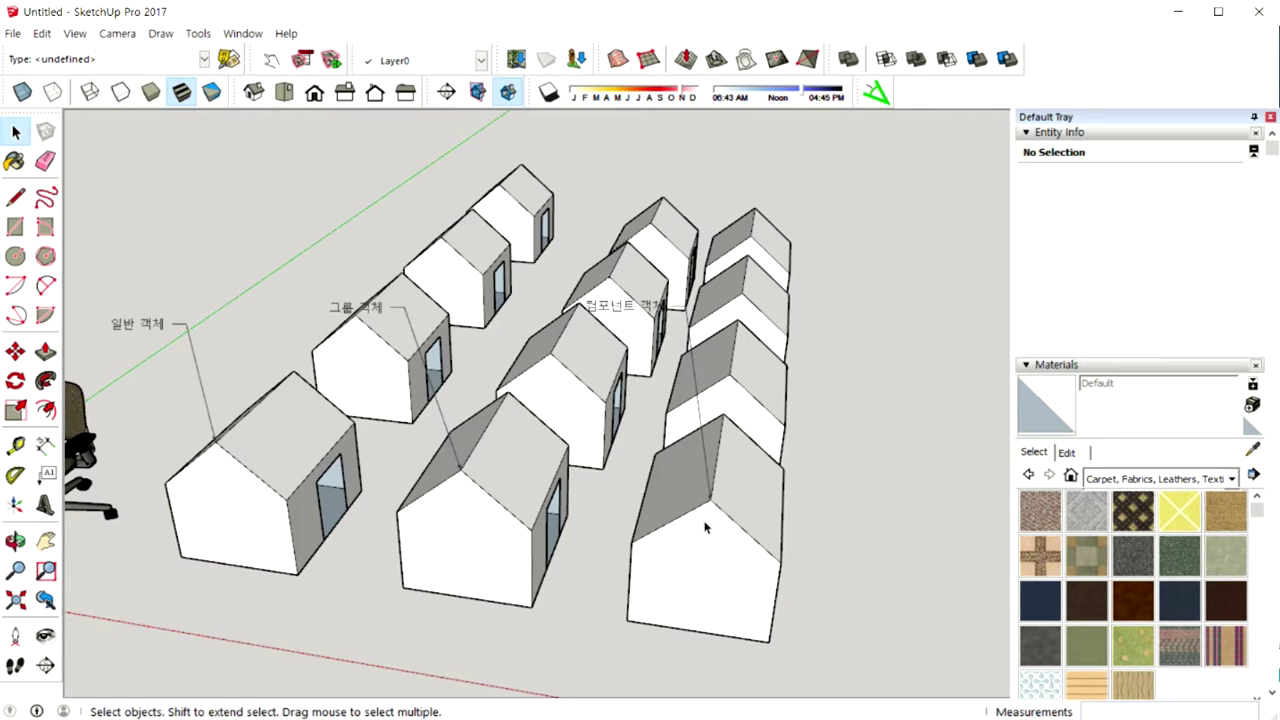
mouse_move(636, 497)
middle_mouse_down()
mouse_move(552, 515)
mouse_move(885, 495)
middle_mouse_up()
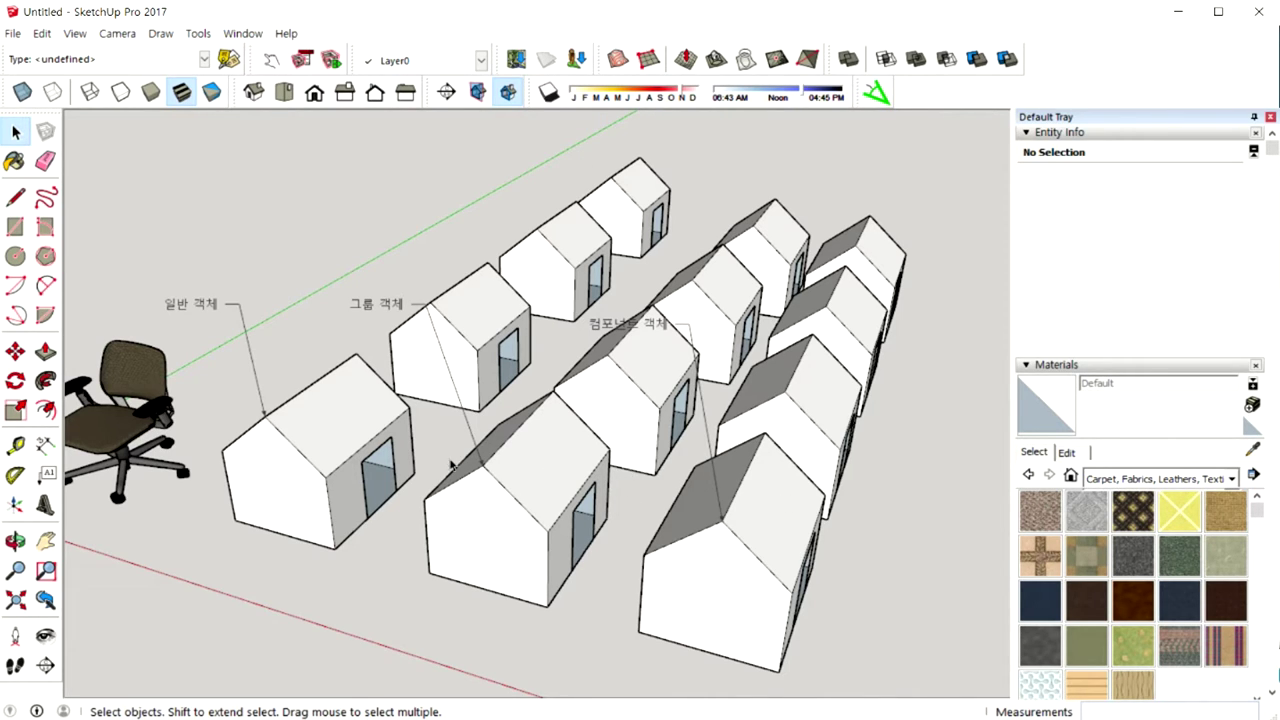
middle_click_drag(450, 460, 607, 474)
left_click(1133, 511)
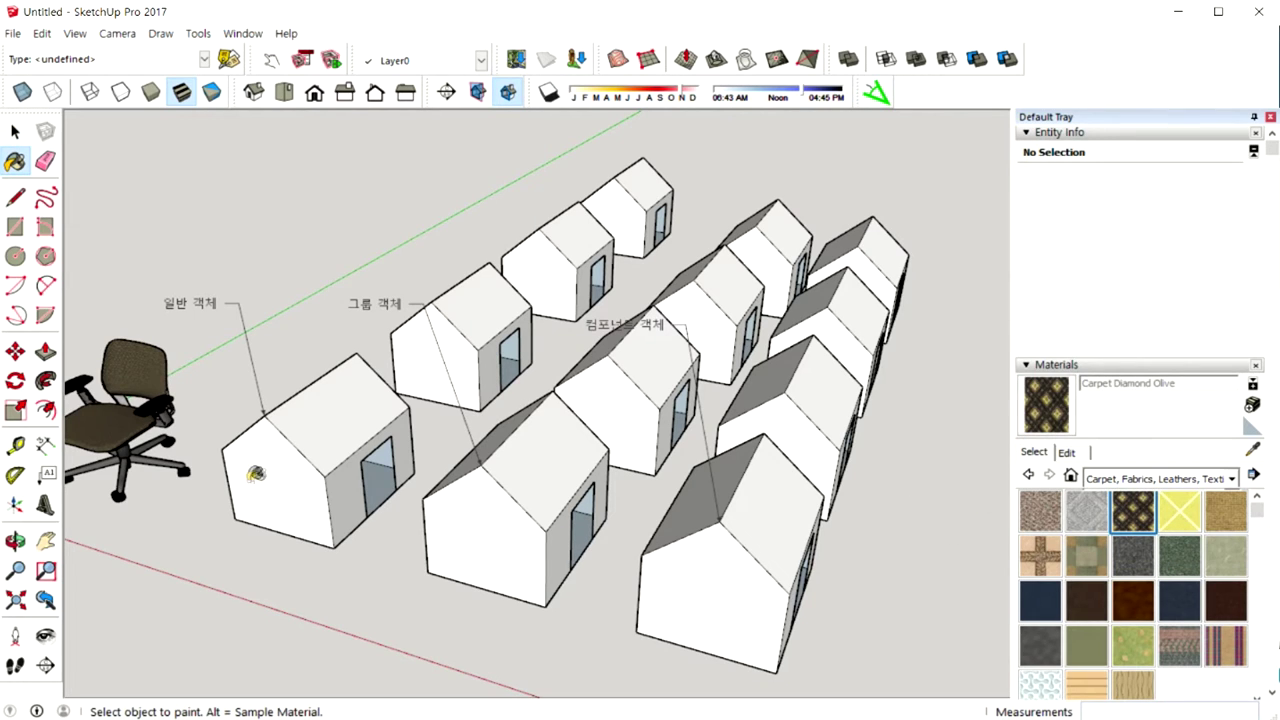
Trial-paint the left roof, middle house and right house Carpet Diamond Olive, inspecting each context menu
left_click(337, 424)
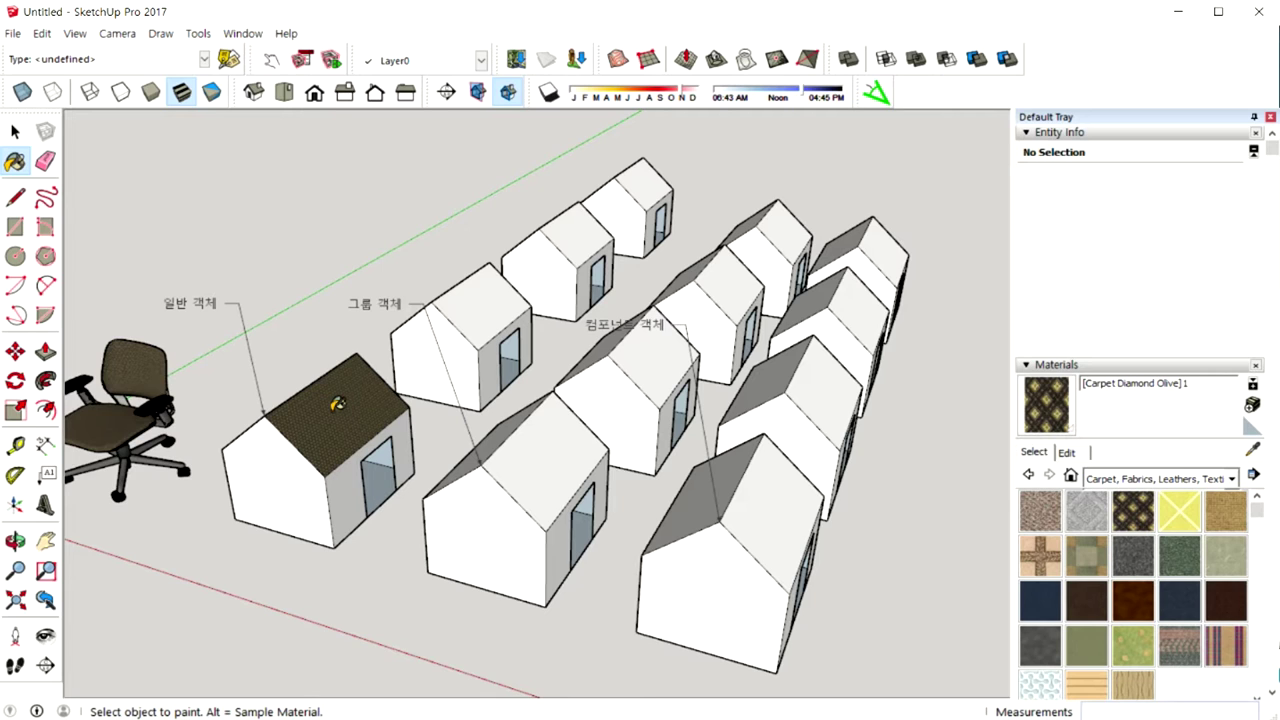
right_click(334, 412)
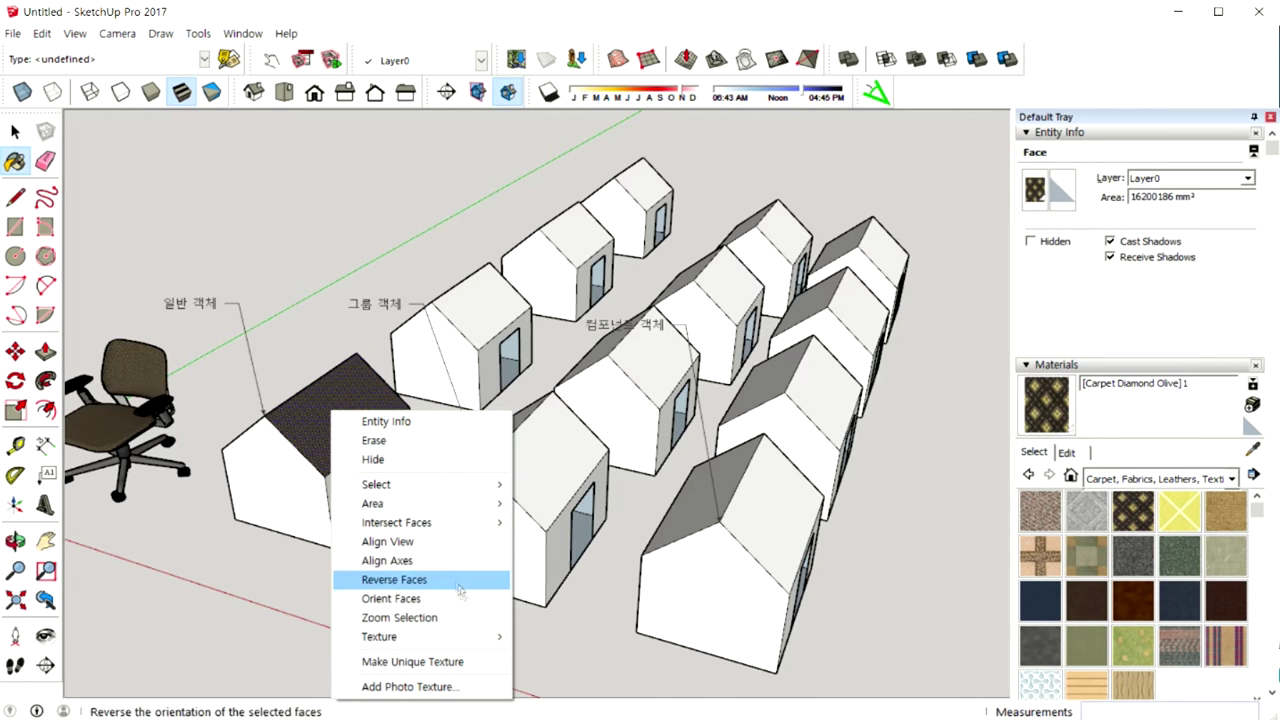
mouse_move(379, 636)
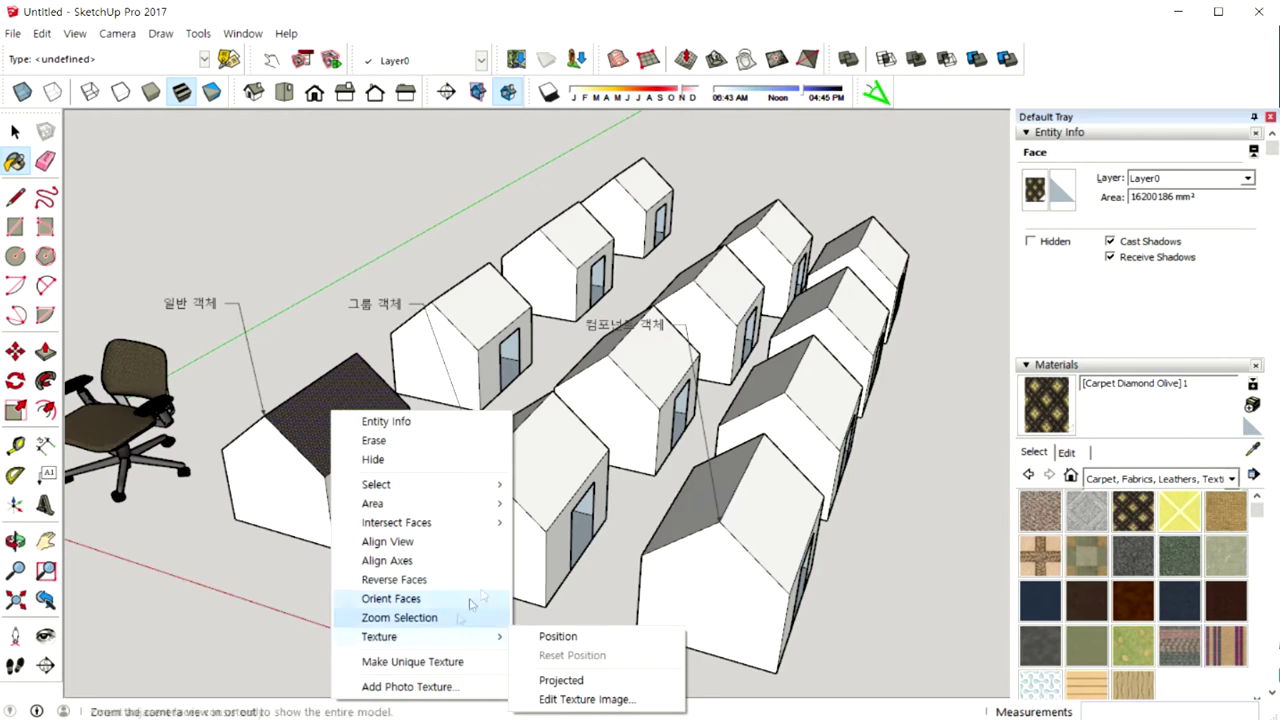
left_click(562, 548)
left_click(546, 453)
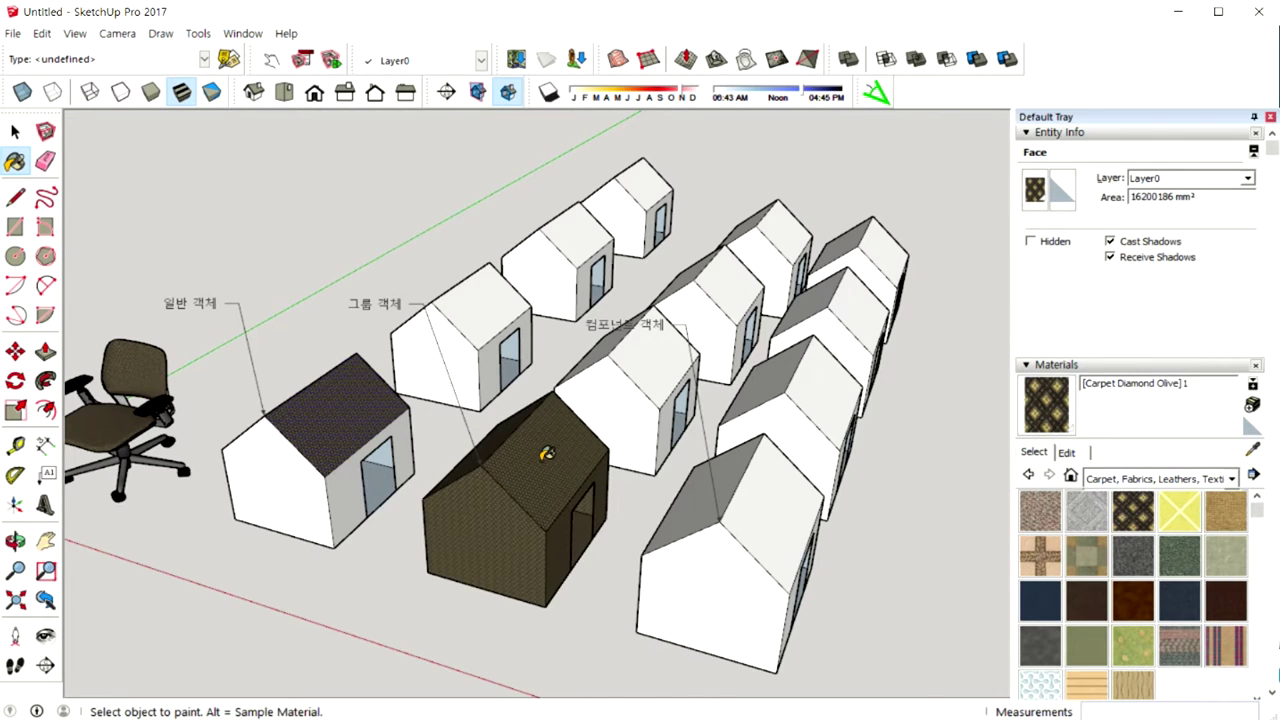
right_click(542, 467)
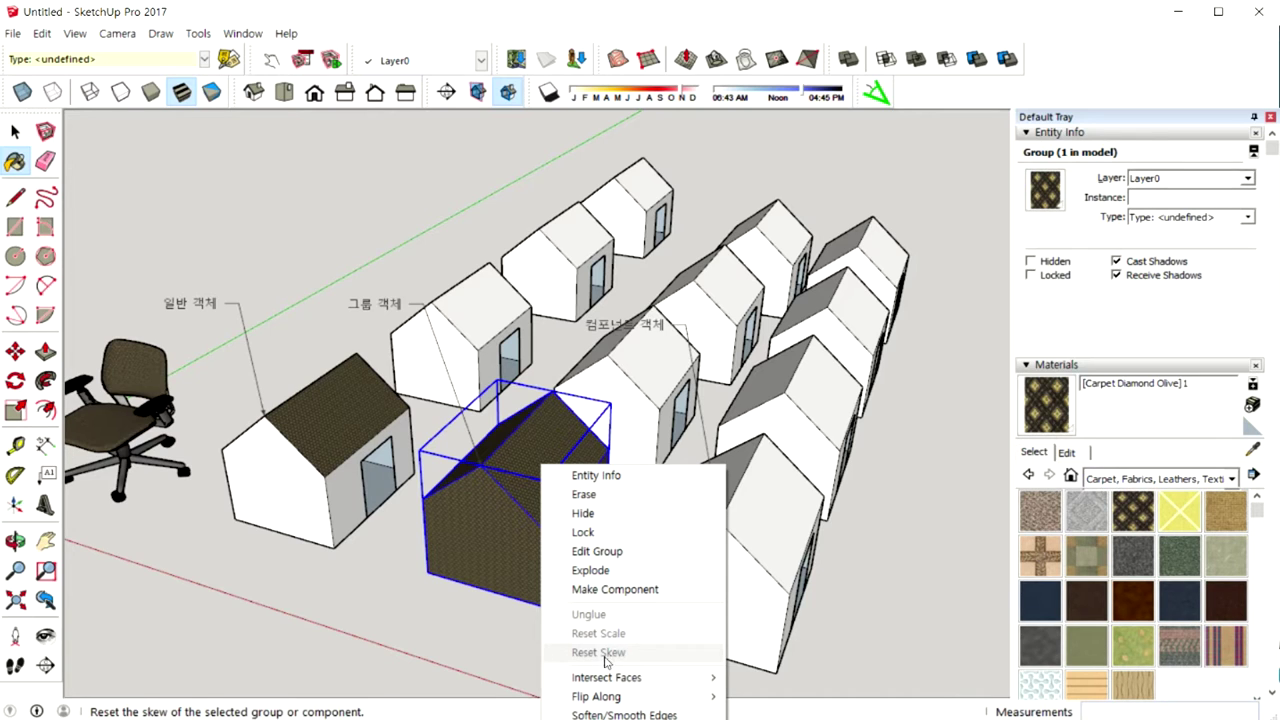
left_click(760, 540)
left_click(786, 505)
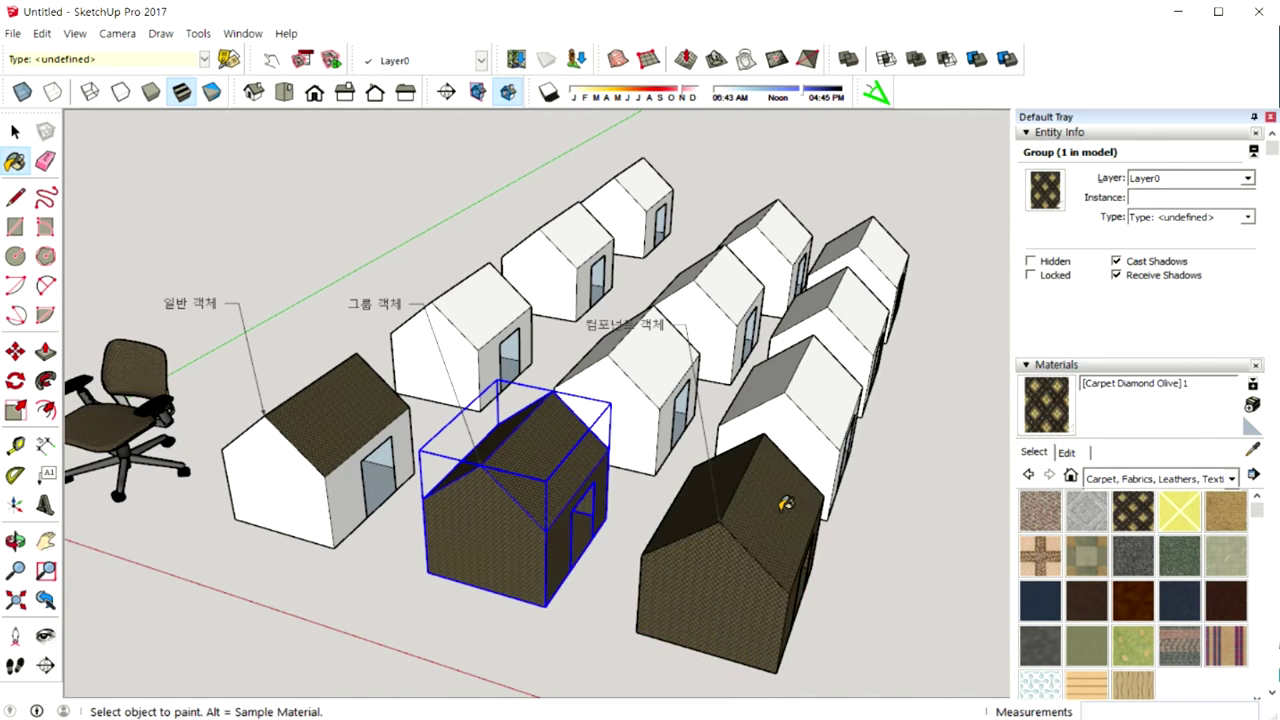
right_click(757, 508)
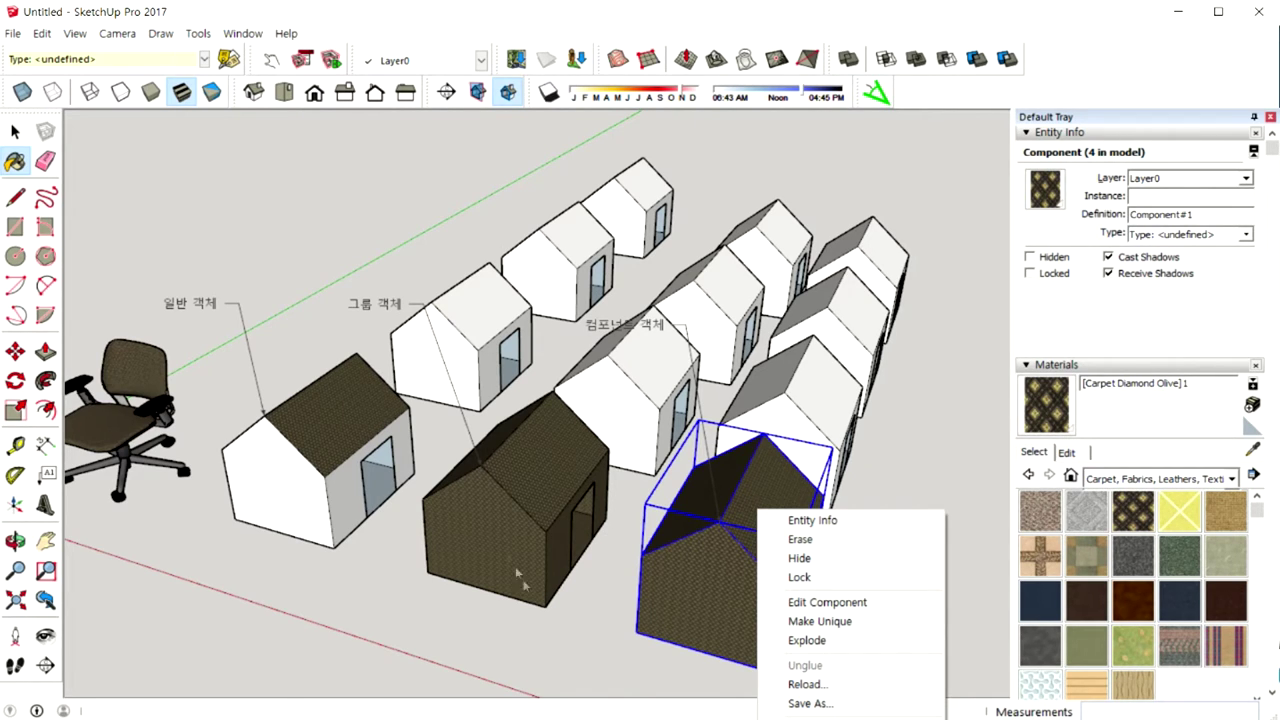
Undo the trial carpet paint and open the middle house group for editing
key("Escape")
key("ctrl+z")
key("ctrl+z")
key("space")
double_click(541, 466)
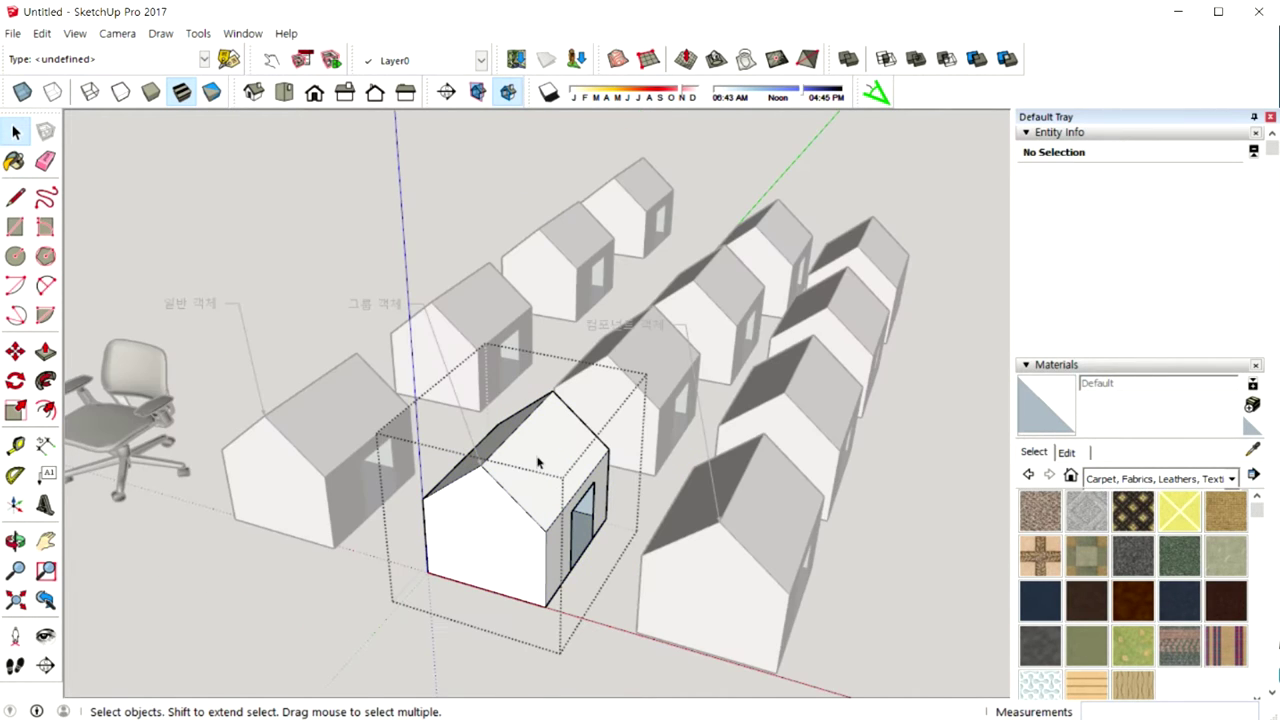
Paint the grouped middle house's roof face with Carpet Diamond Olive
left_click(537, 462)
left_click(1133, 511)
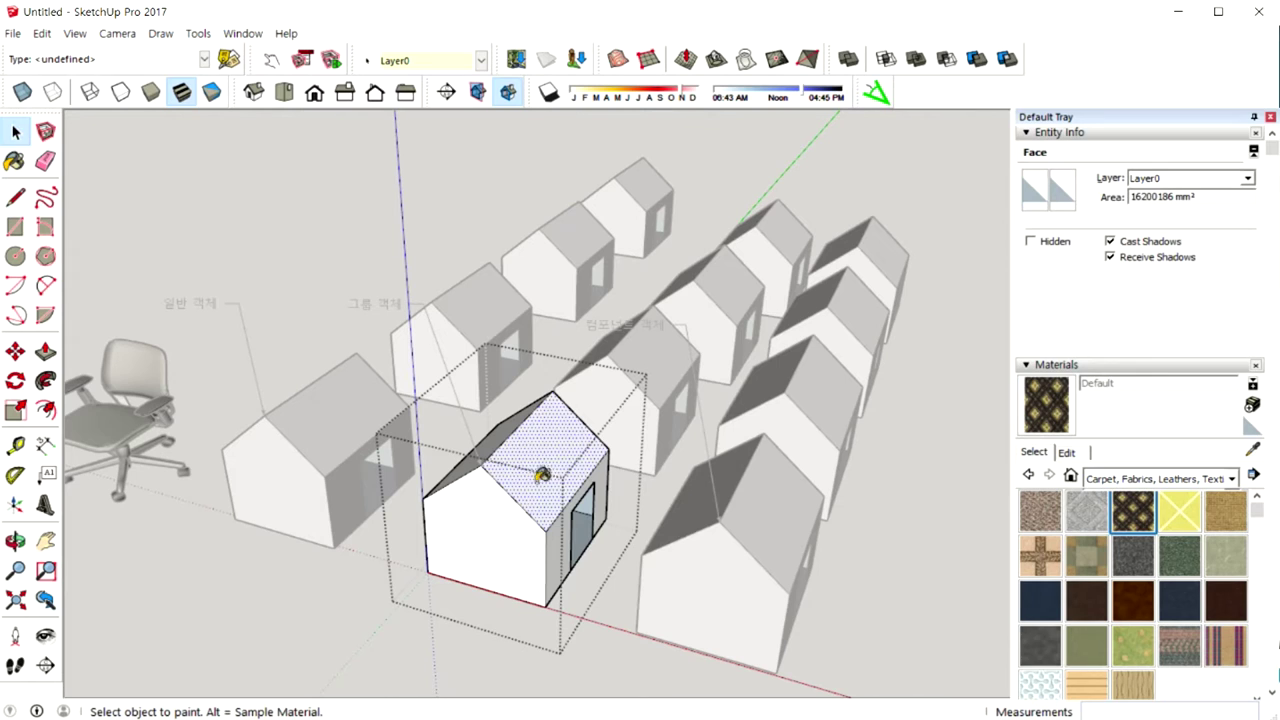
left_click(541, 474)
right_click(533, 466)
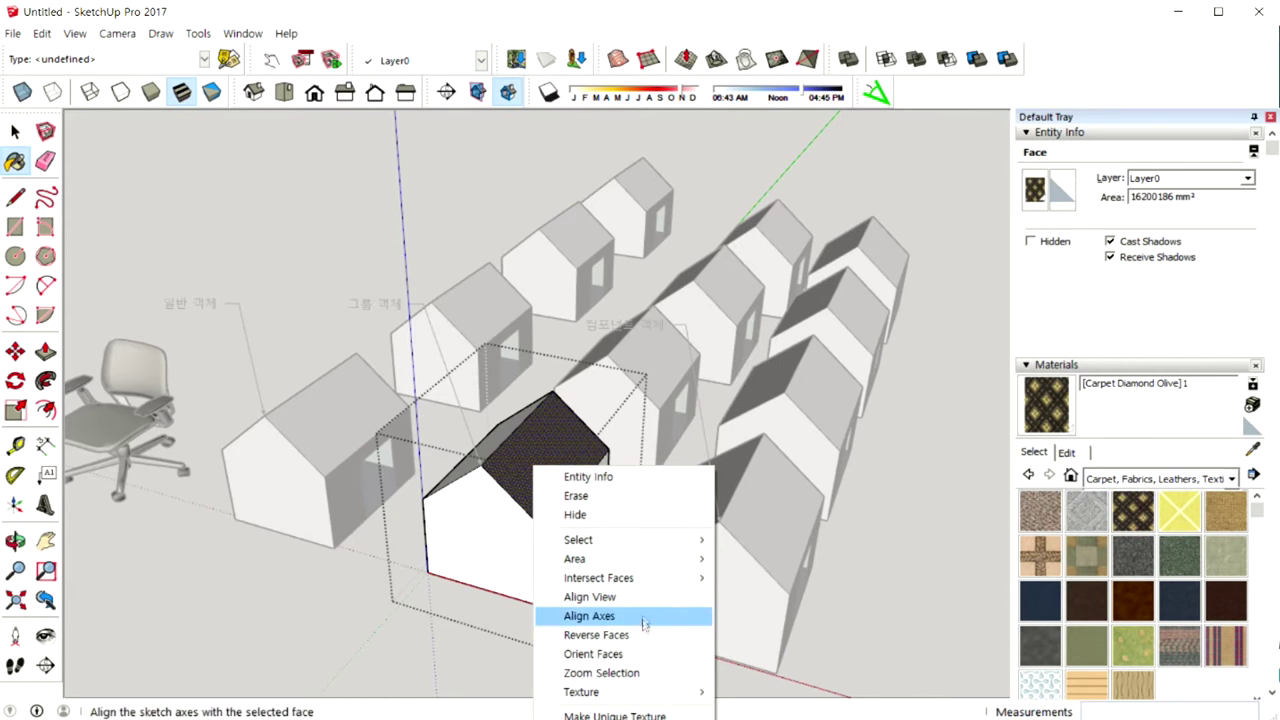
mouse_move(620, 692)
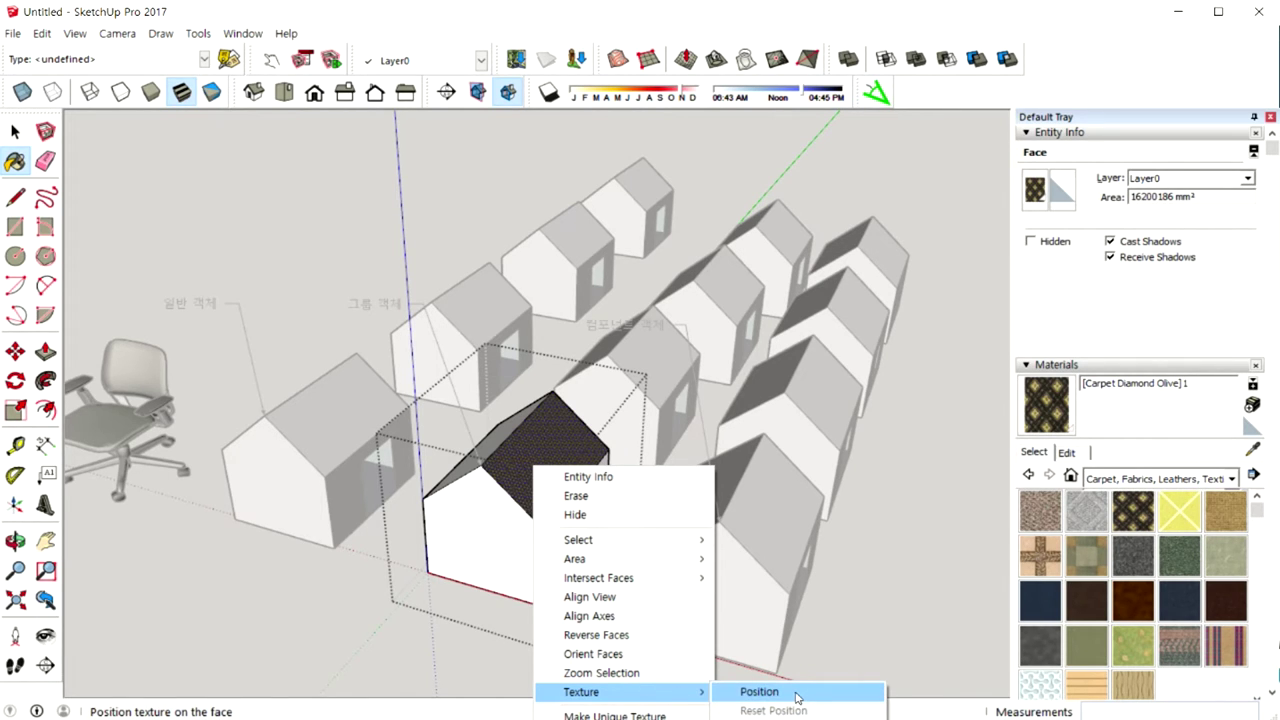
Undo the carpet paint so the roof is plain white, then exit the group
left_click(596, 634)
key("space")
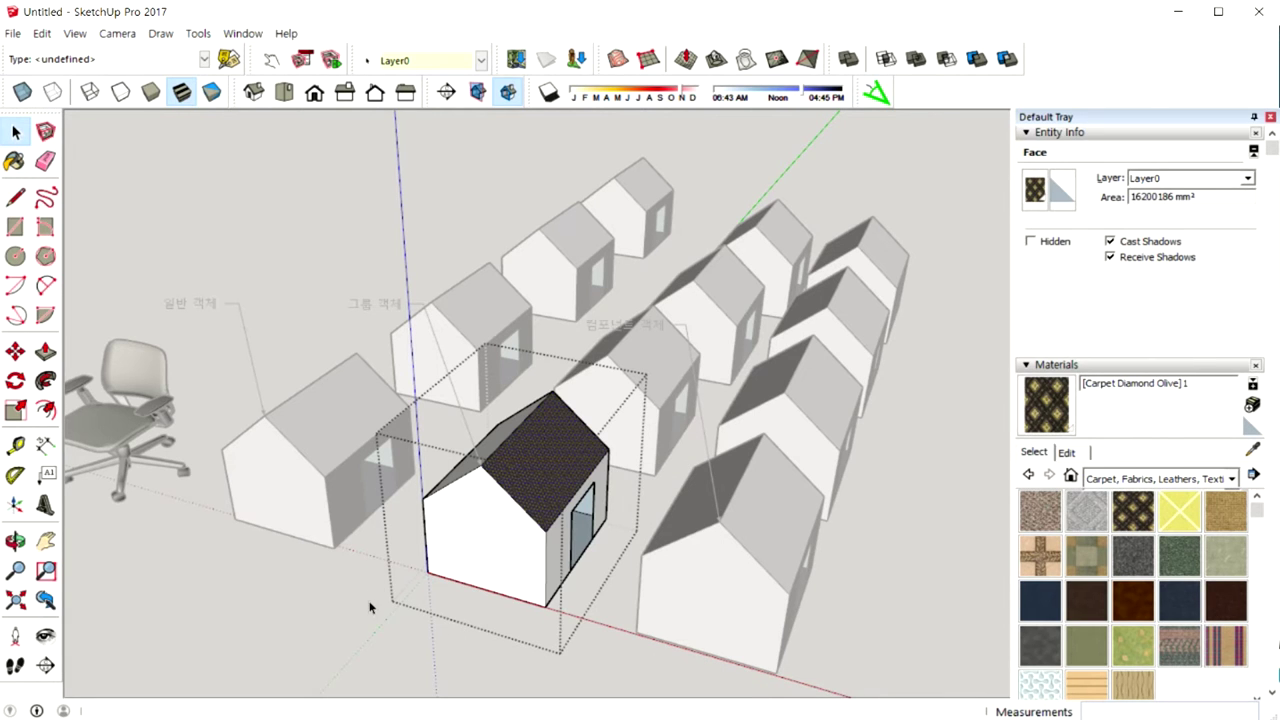
key("ctrl+z")
left_click(402, 548)
middle_click_drag(420, 539, 422, 565)
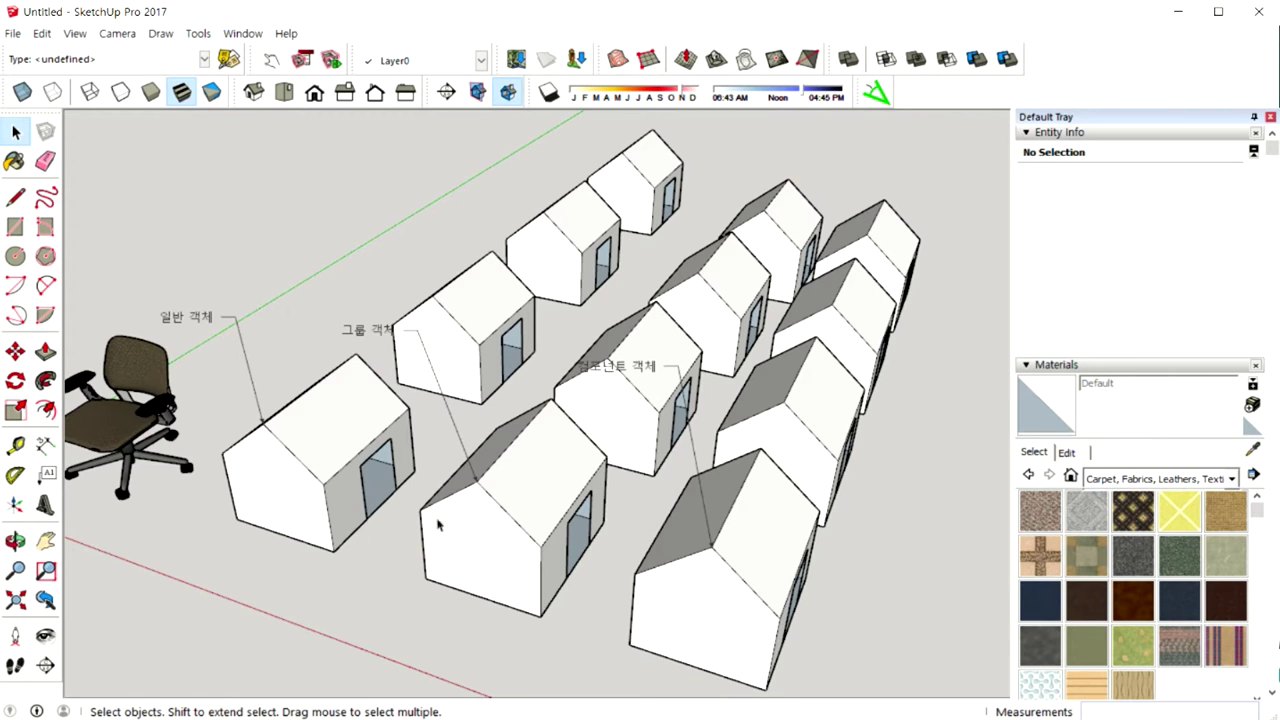
Paint the left house's roof with Carpet Diamond Olive
left_click(358, 405)
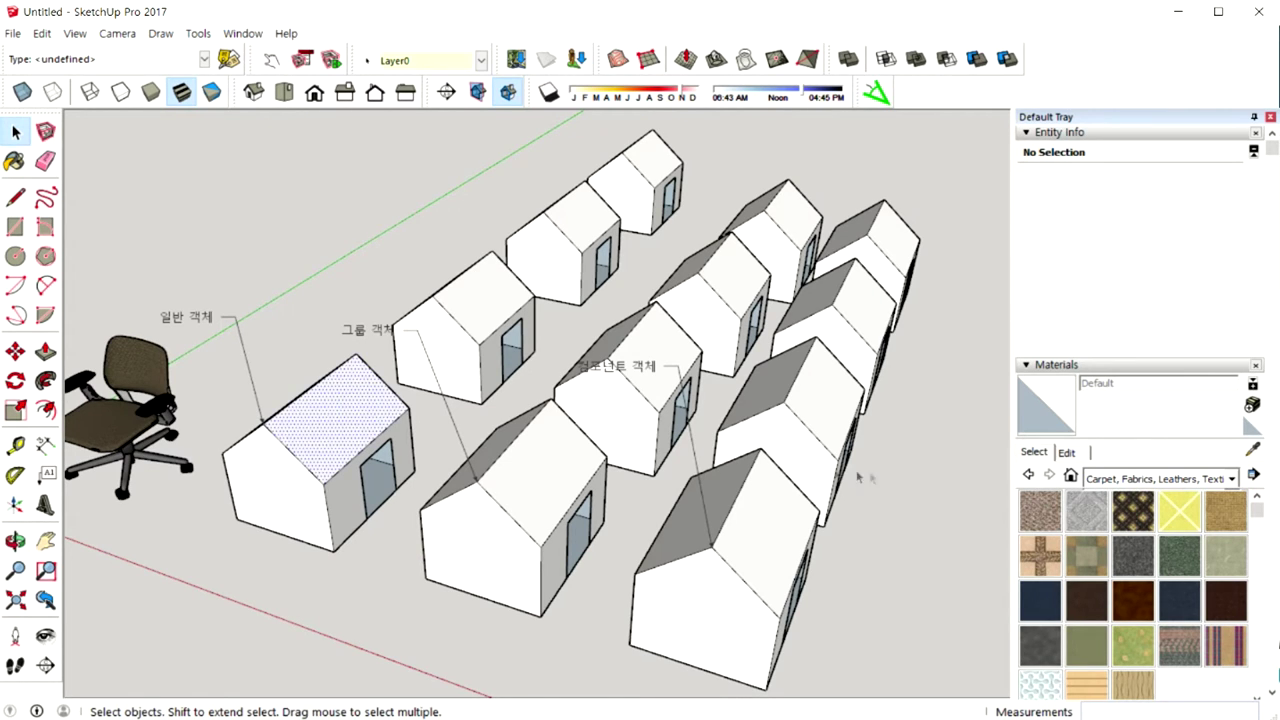
left_click(1137, 528)
left_click(350, 402)
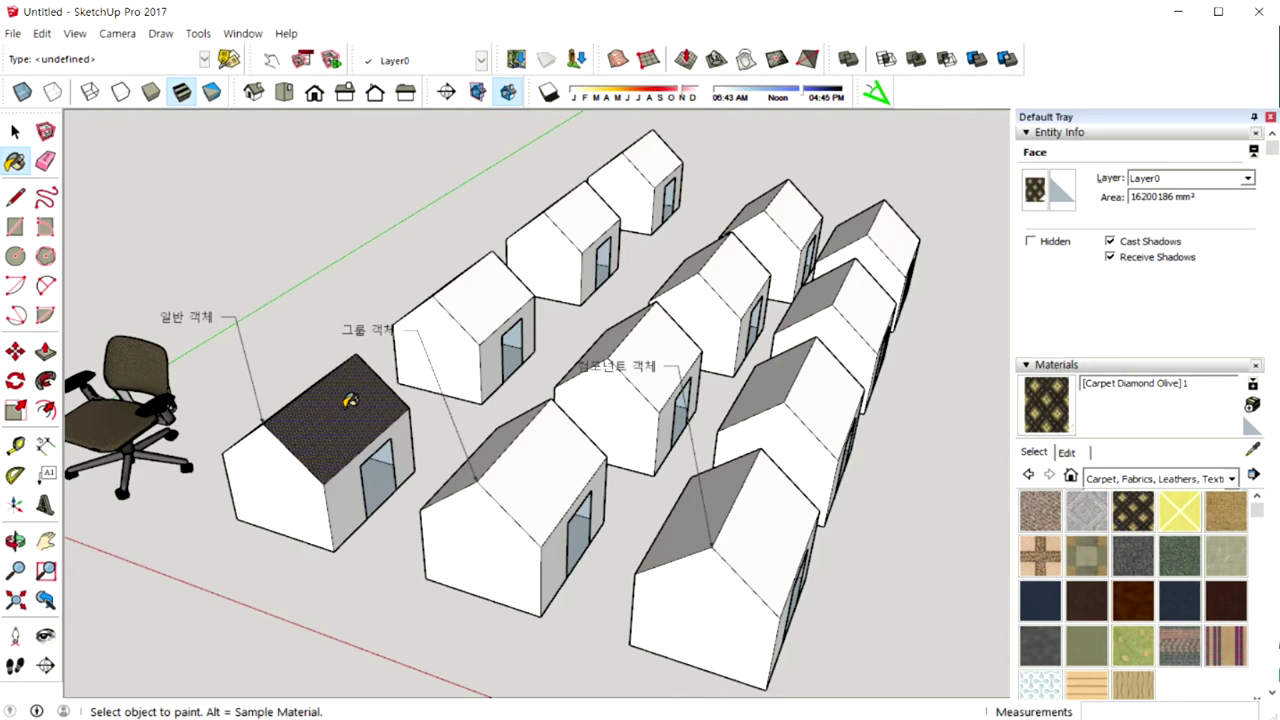
Enter texture positioning on the carpeted roof and exit without changes
right_click(346, 407)
mouse_move(433, 634)
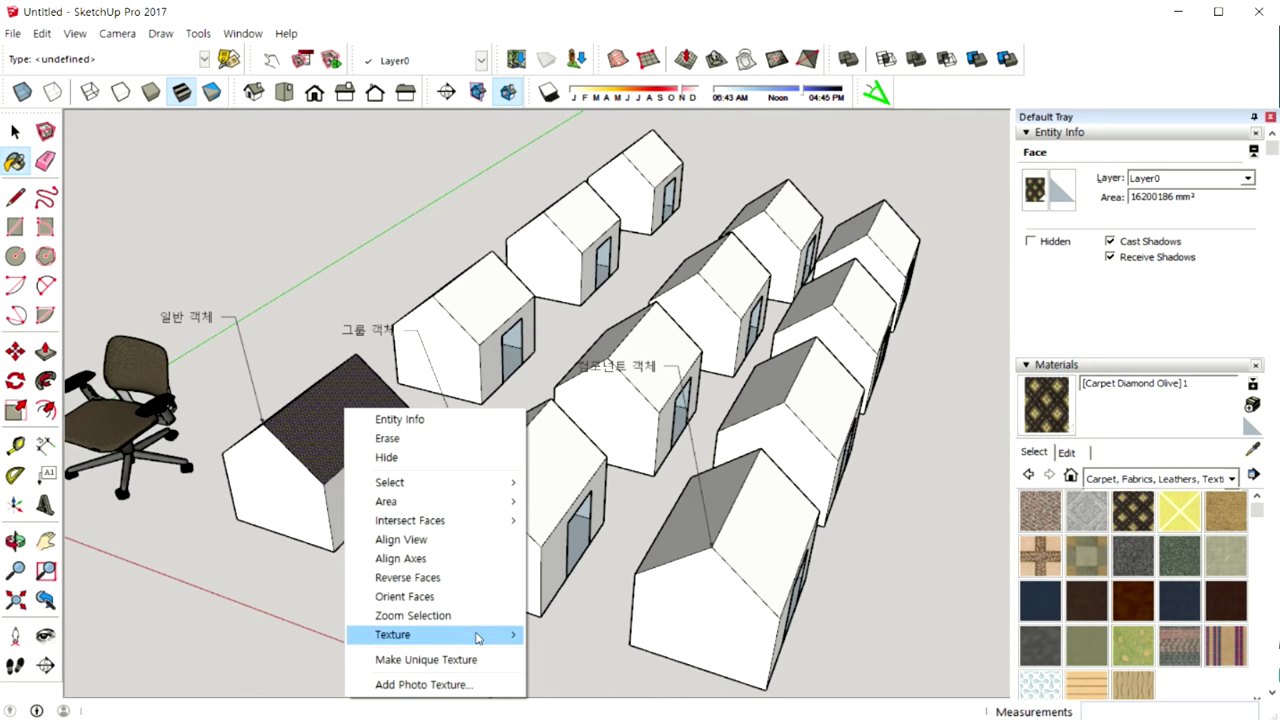
left_click(561, 643)
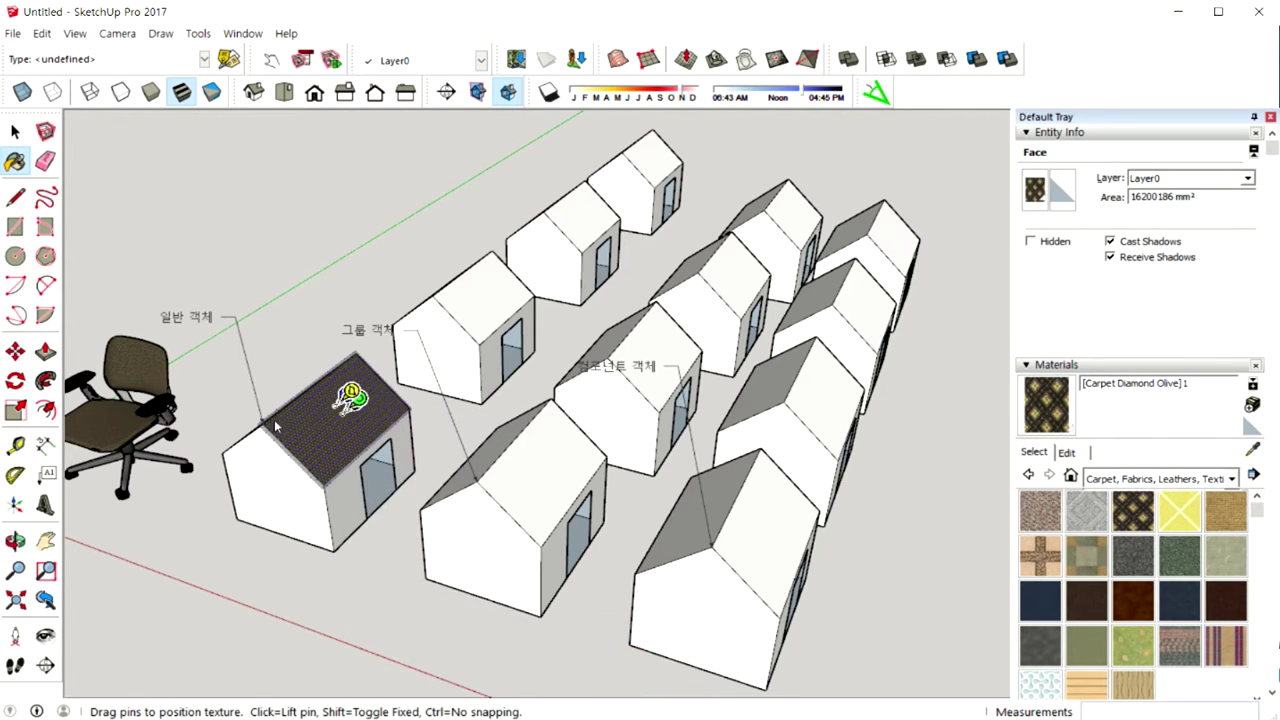
scroll(350, 410, "down", 3)
scroll(364, 413, "up", 2)
scroll(379, 421, "up", 3)
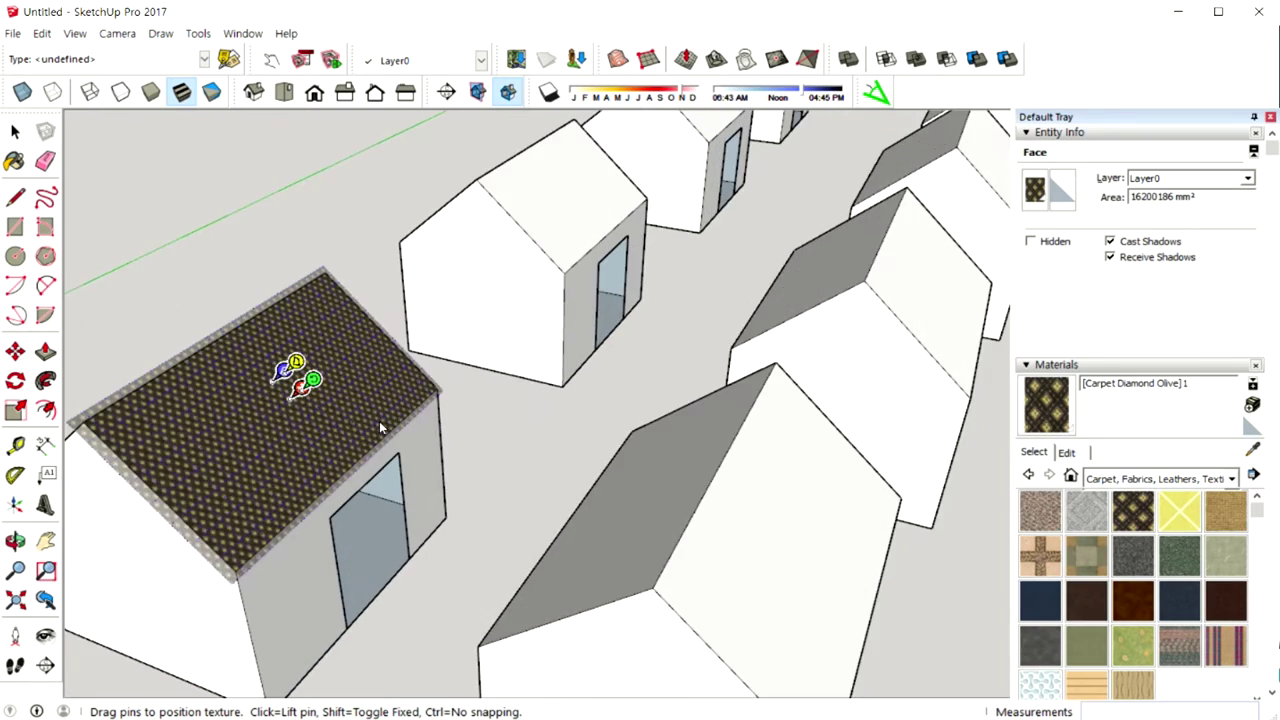
scroll(379, 421, "up", 2)
mouse_move(268, 402)
middle_mouse_down()
mouse_move(316, 388)
mouse_move(366, 400)
mouse_move(311, 392)
mouse_move(325, 393)
middle_mouse_up()
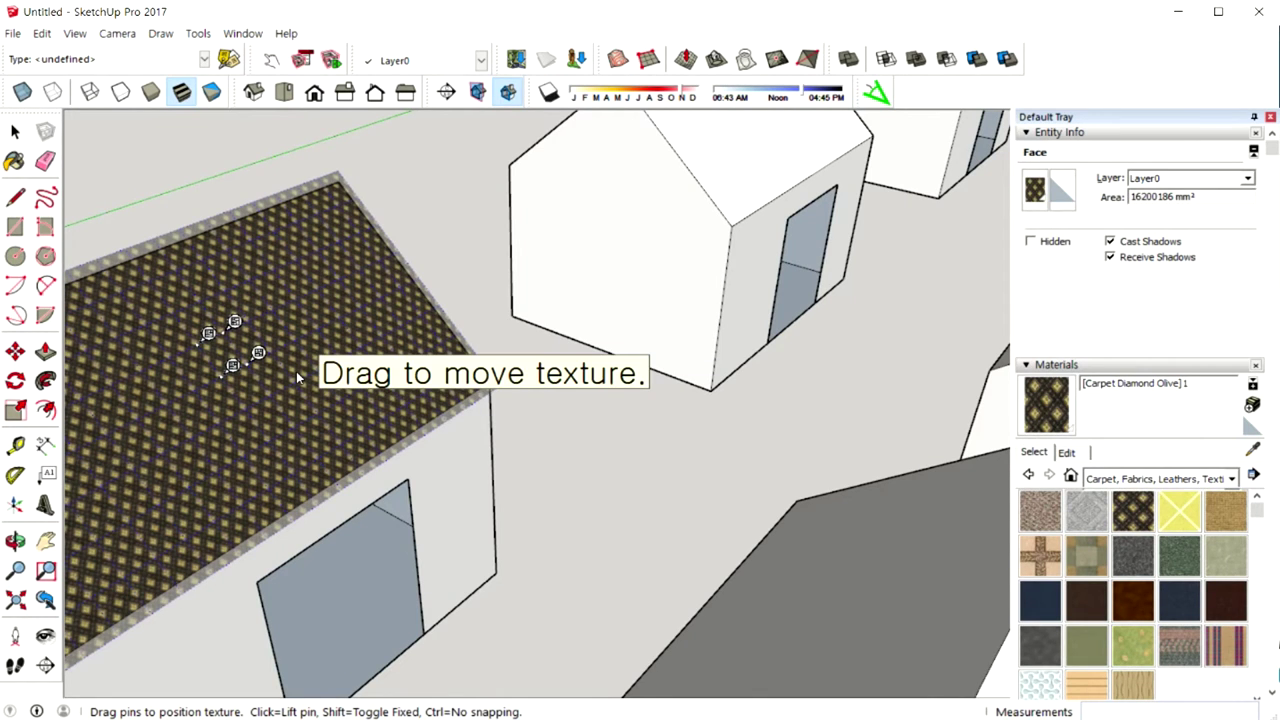
key("Return")
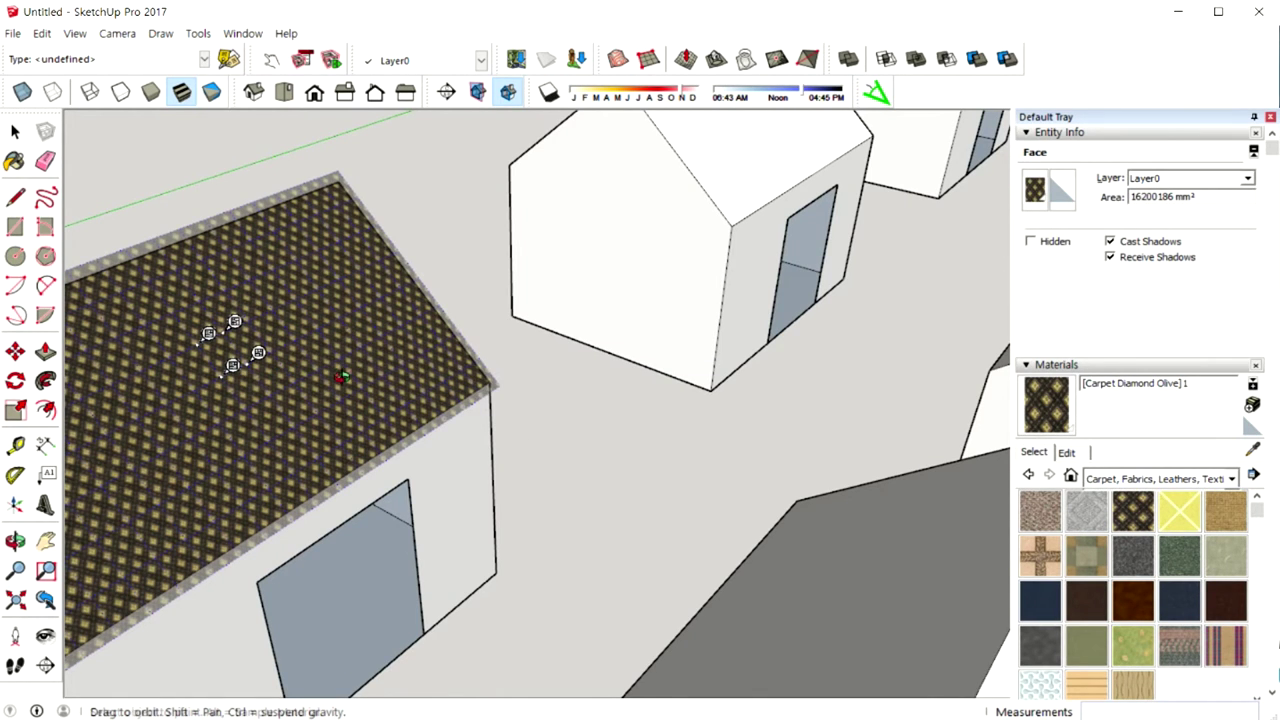
Reopen the left roof's carpet texture for repositioning
middle_click_drag(340, 374, 307, 370)
key("space")
right_click(277, 350)
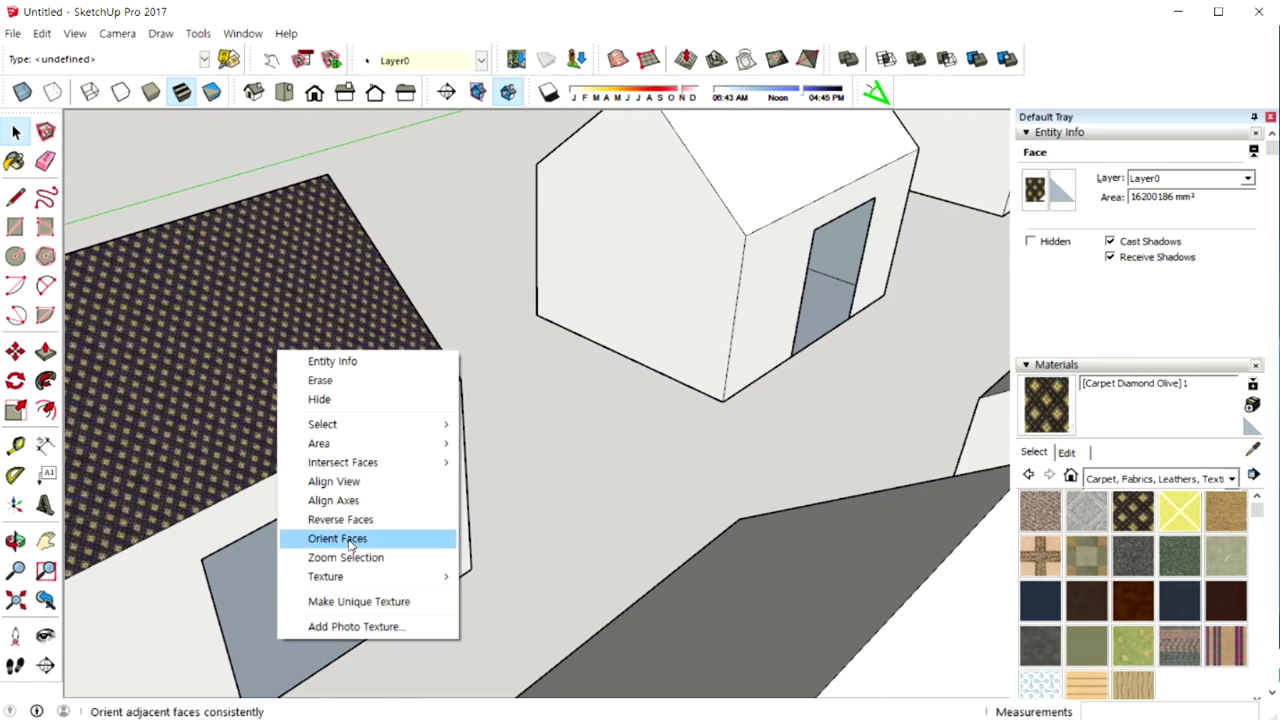
mouse_move(325, 576)
left_click(505, 577)
Shift the roof's carpet texture right and scale it up into larger diamonds, then apply
mouse_move(349, 432)
middle_mouse_down()
mouse_move(372, 397)
mouse_move(349, 371)
mouse_move(491, 371)
mouse_move(472, 372)
middle_mouse_up()
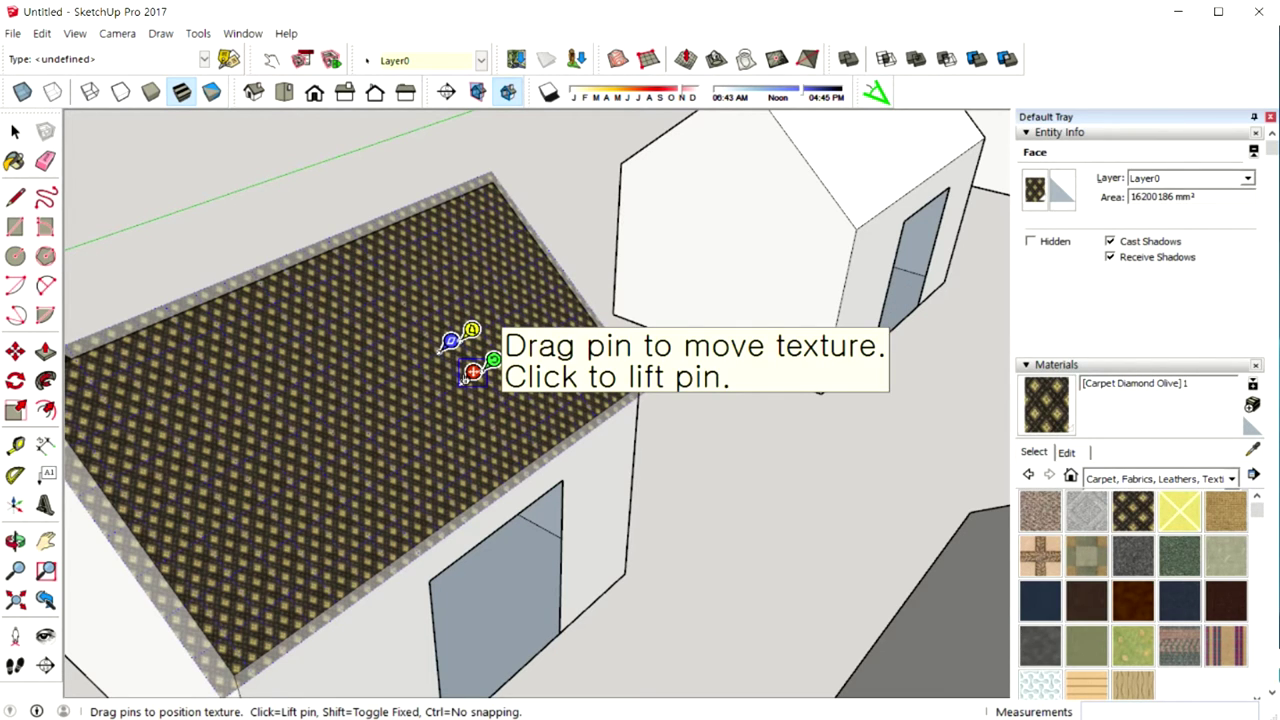
mouse_move(470, 372)
left_mouse_down()
mouse_move(541, 390)
mouse_move(428, 432)
left_mouse_up()
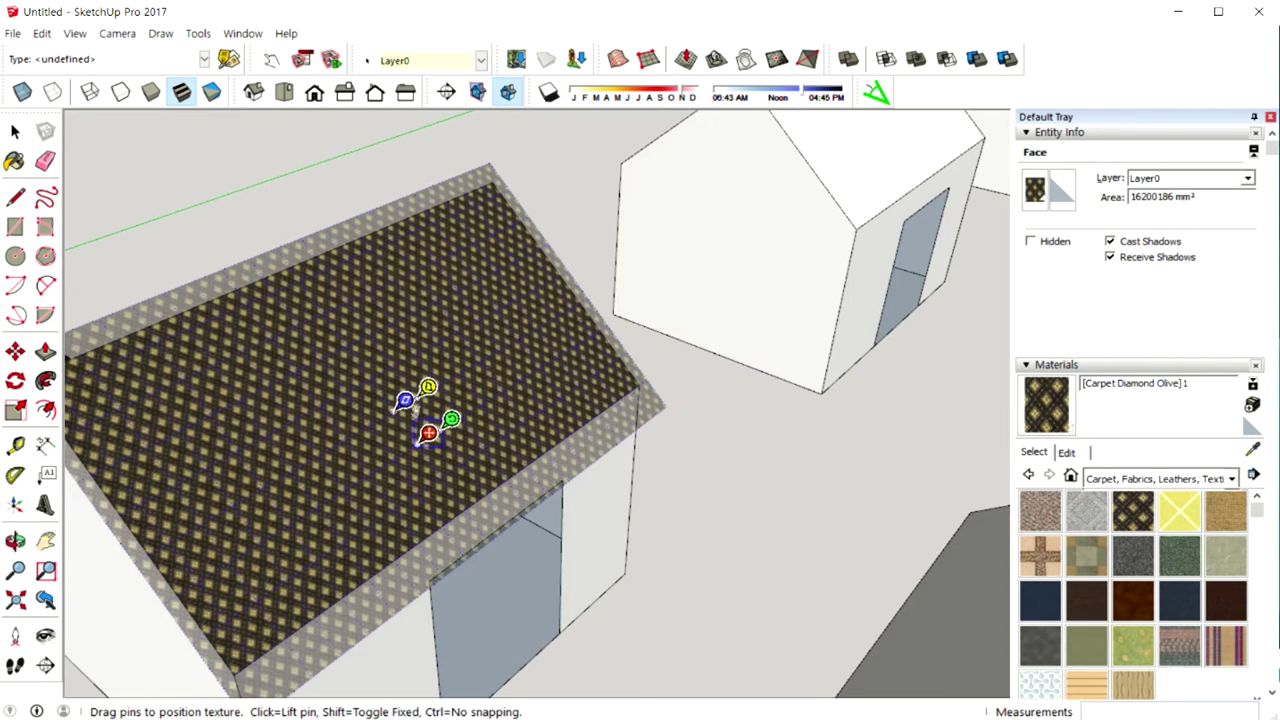
left_click_drag(737, 345, 635, 372)
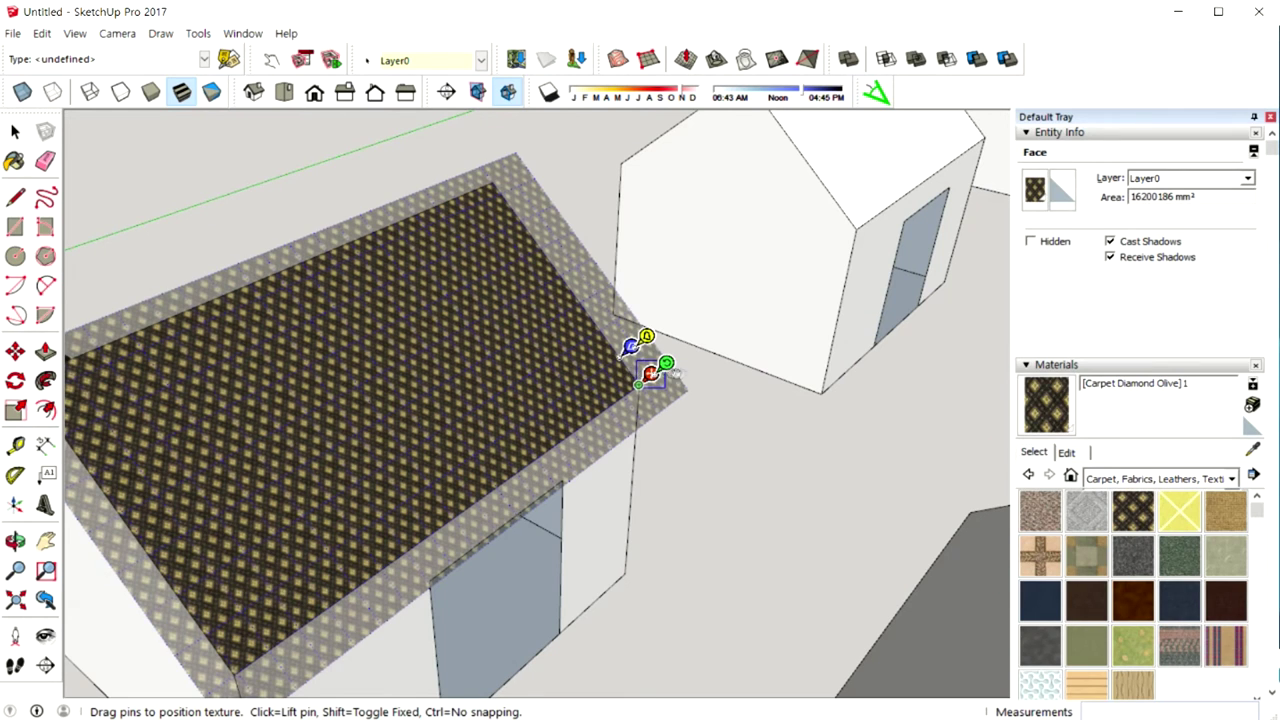
left_click_drag(635, 372, 738, 368)
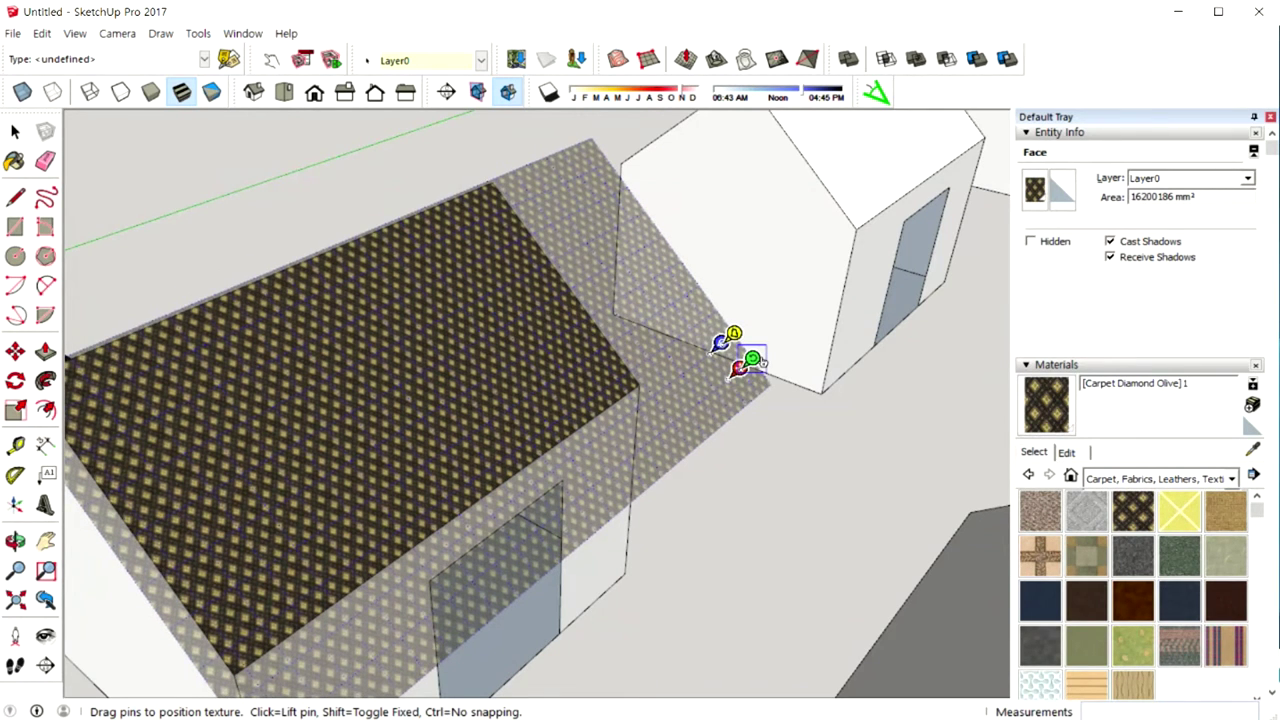
mouse_move(752, 358)
left_mouse_down()
mouse_move(711, 368)
mouse_move(622, 444)
mouse_move(529, 414)
left_mouse_up()
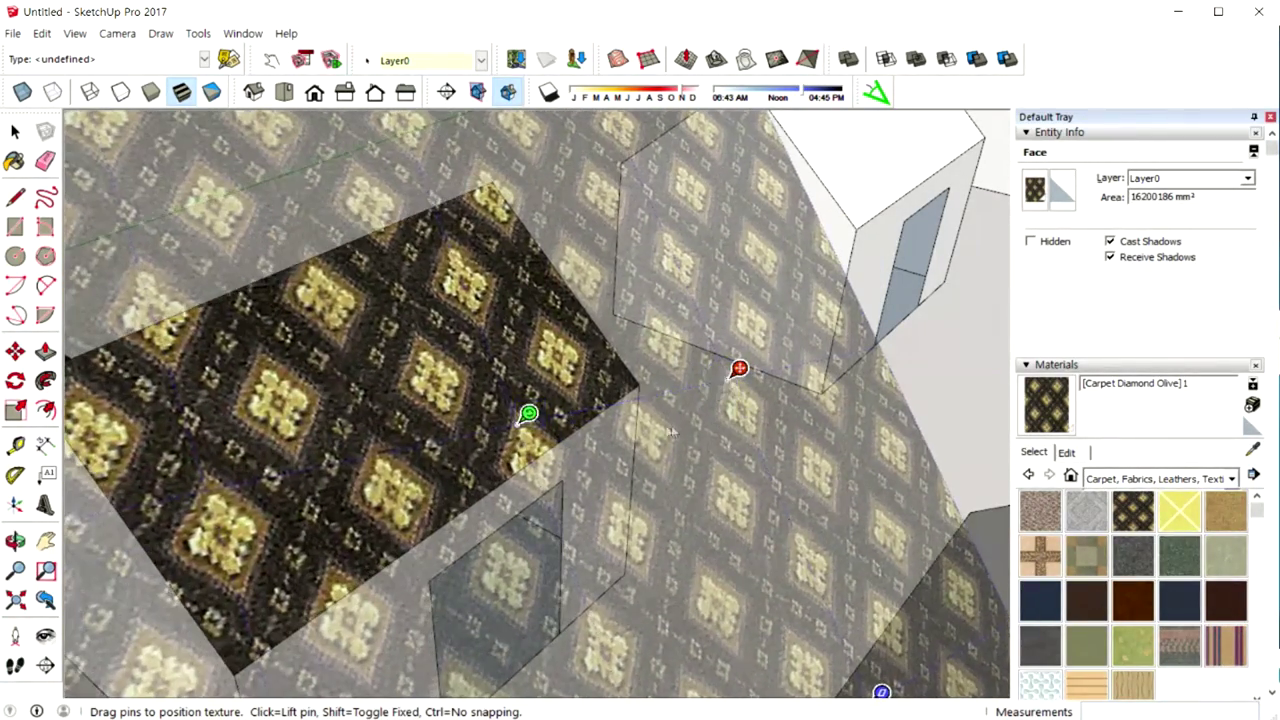
left_click(918, 416)
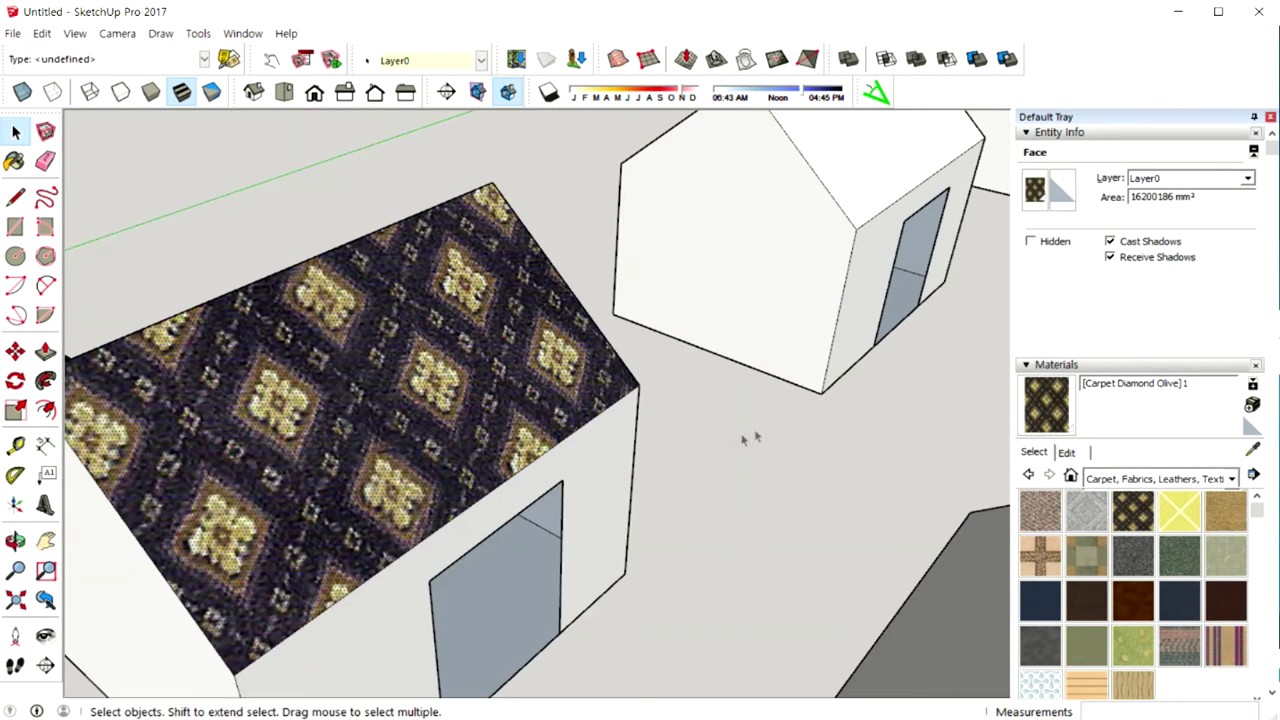
Reset the roof carpet texture to its original tiling and zoom to fit the roof
right_click(411, 377)
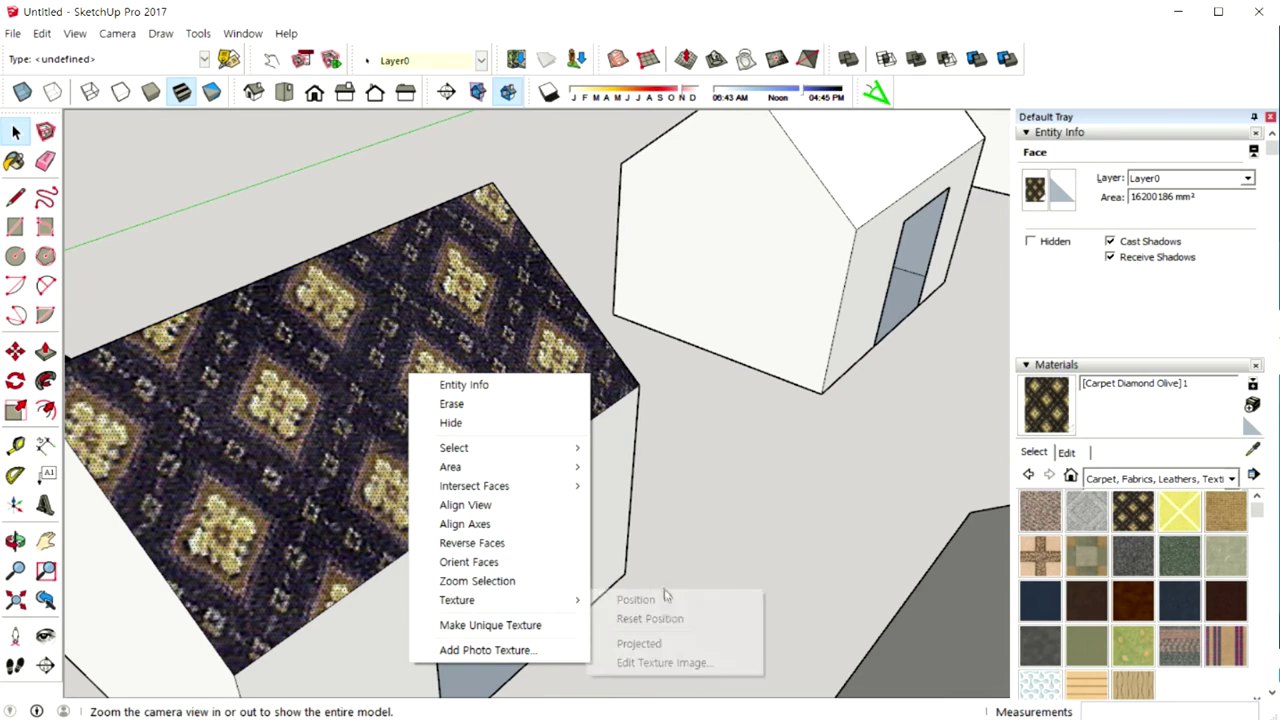
mouse_move(457, 600)
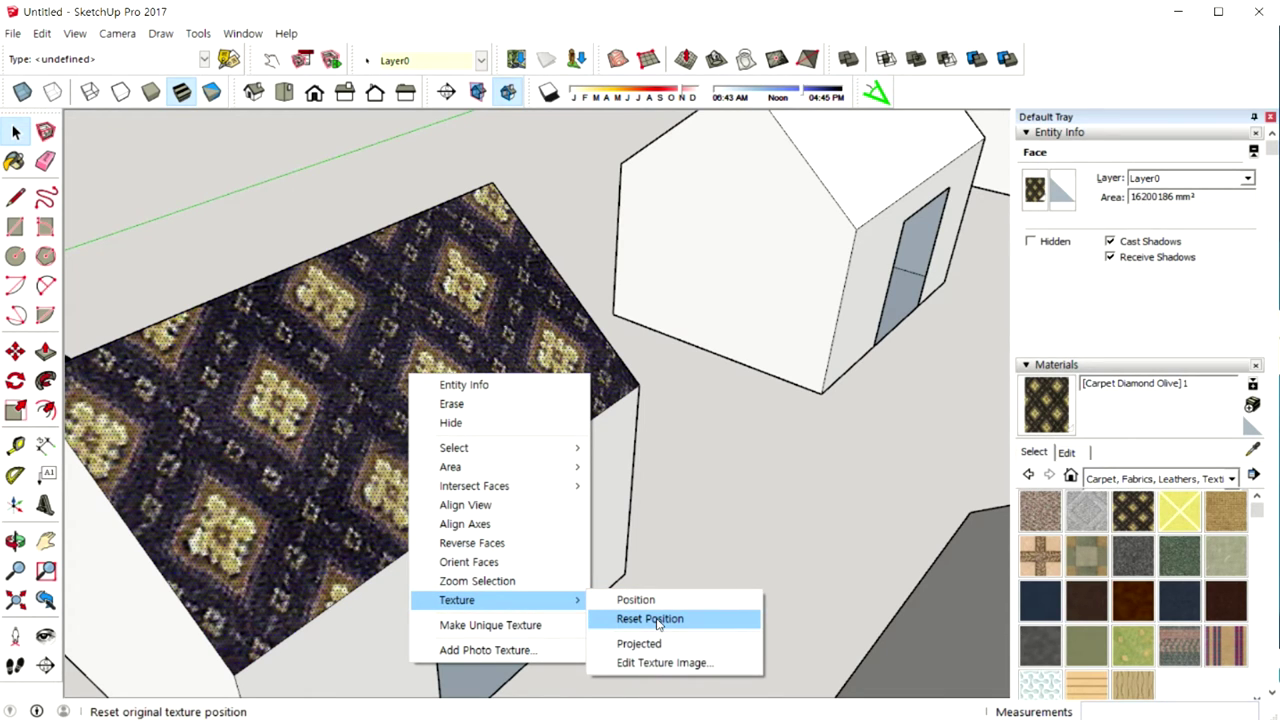
left_click(650, 619)
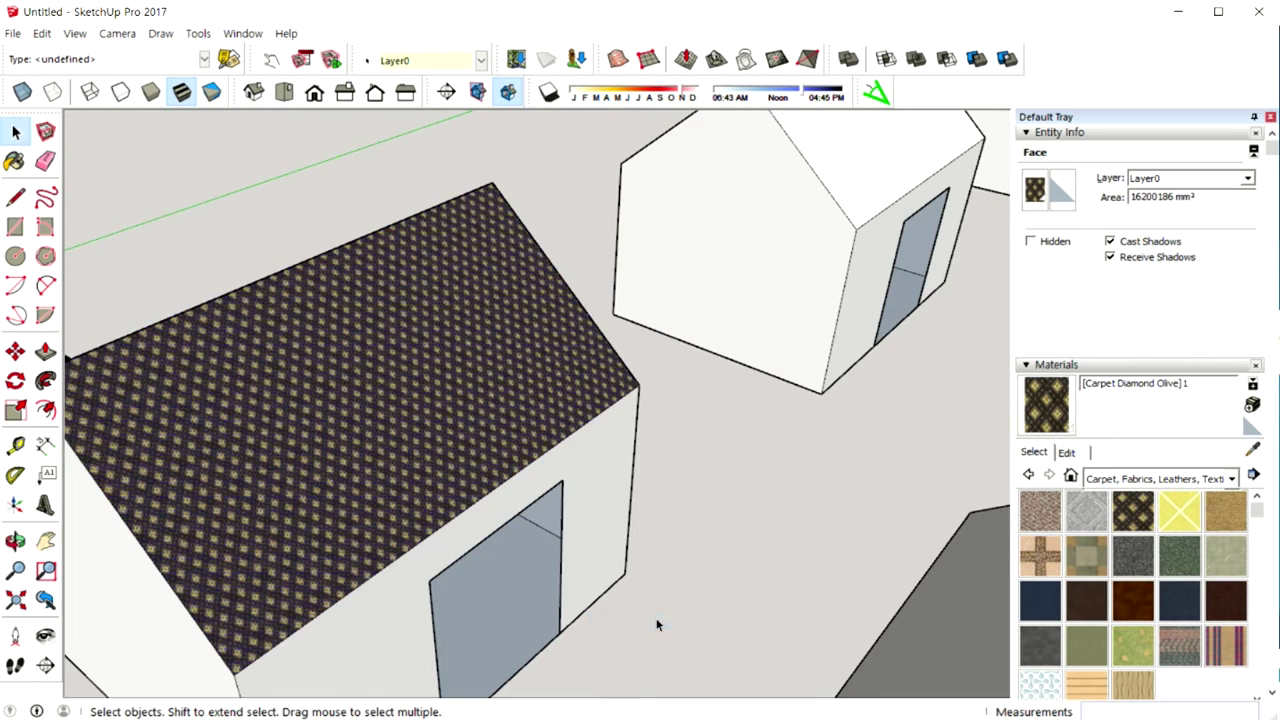
right_click(441, 381)
left_click(574, 588)
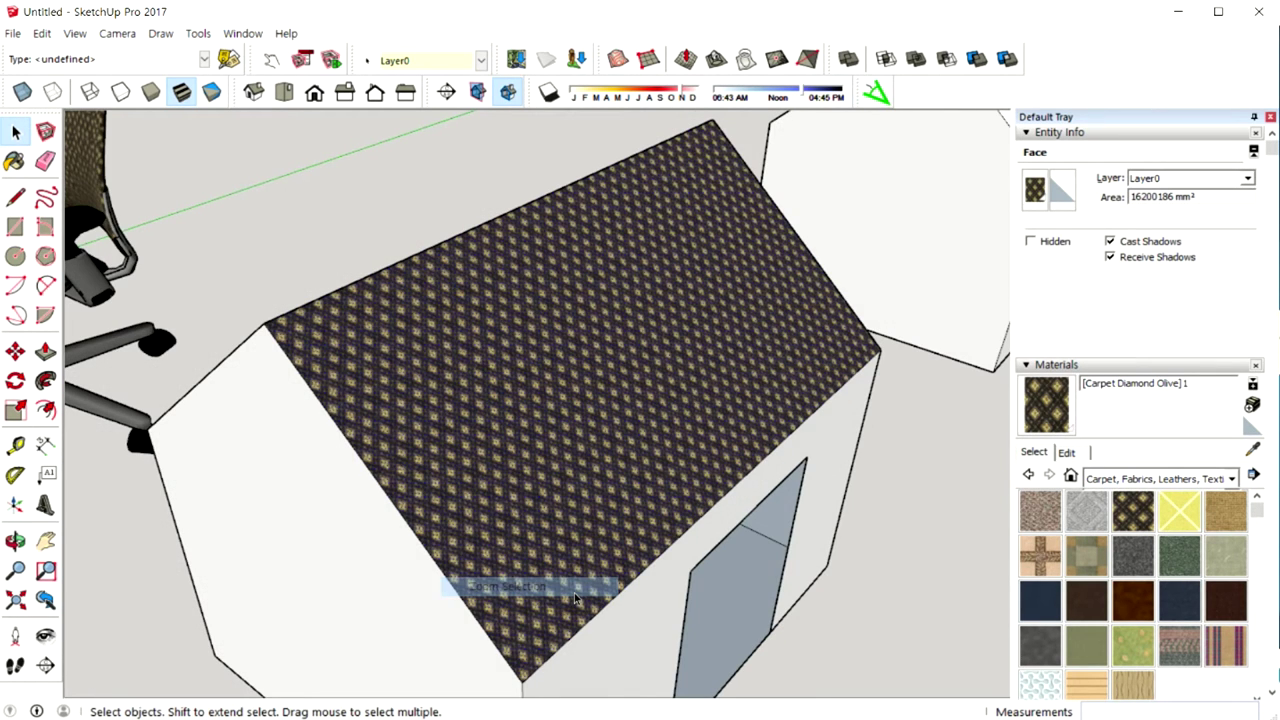
key("ctrl+z")
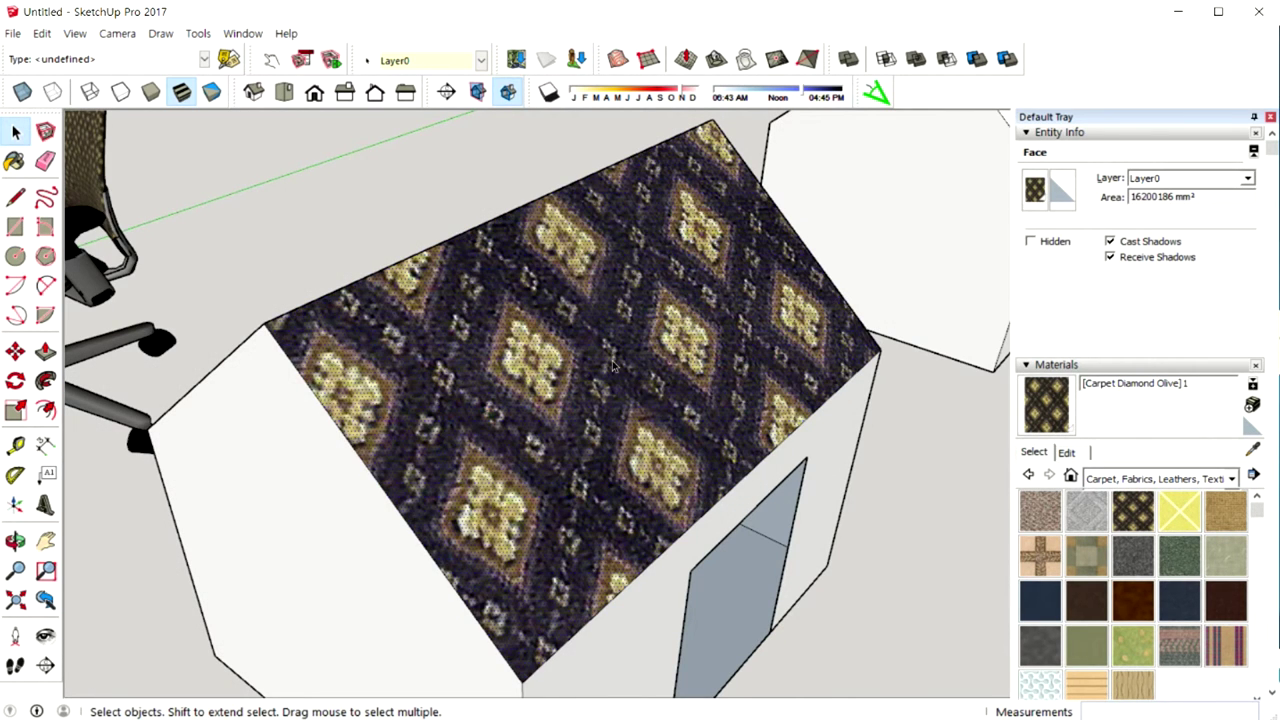
key("ctrl+y")
Stretch and skew the roof texture into elongated diagonal diamonds and apply it
right_click(612, 366)
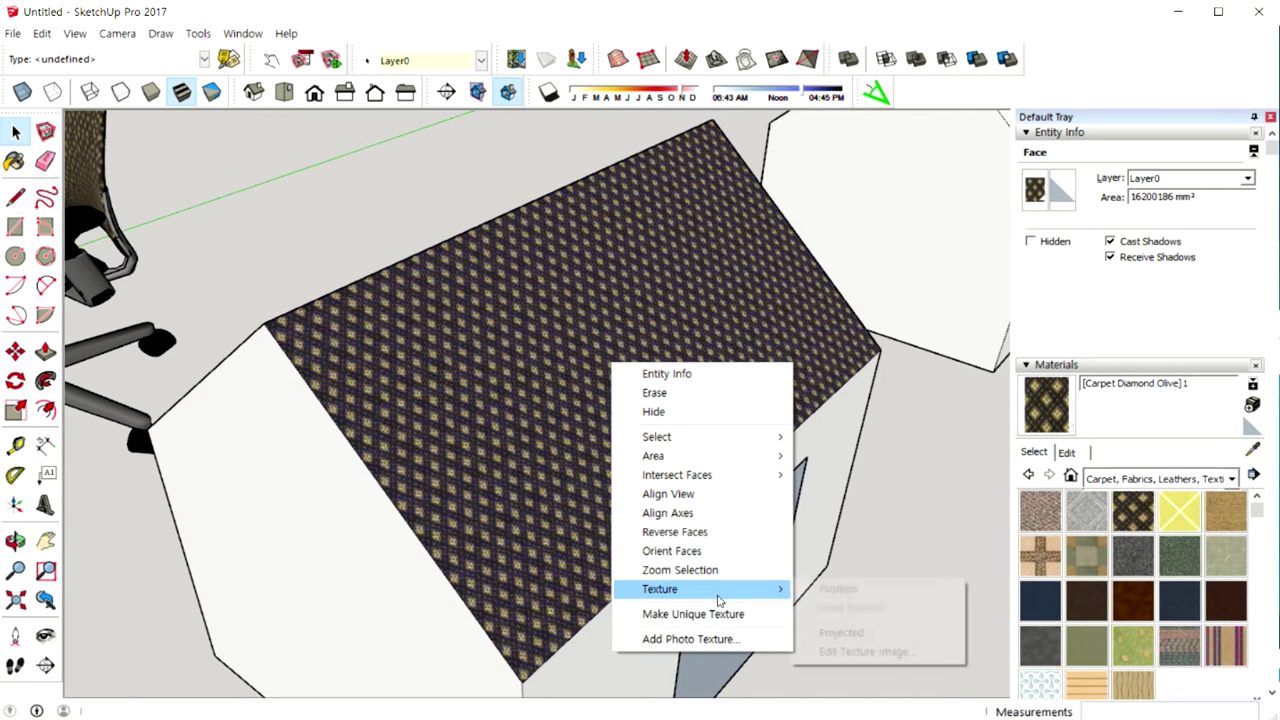
left_click(806, 596)
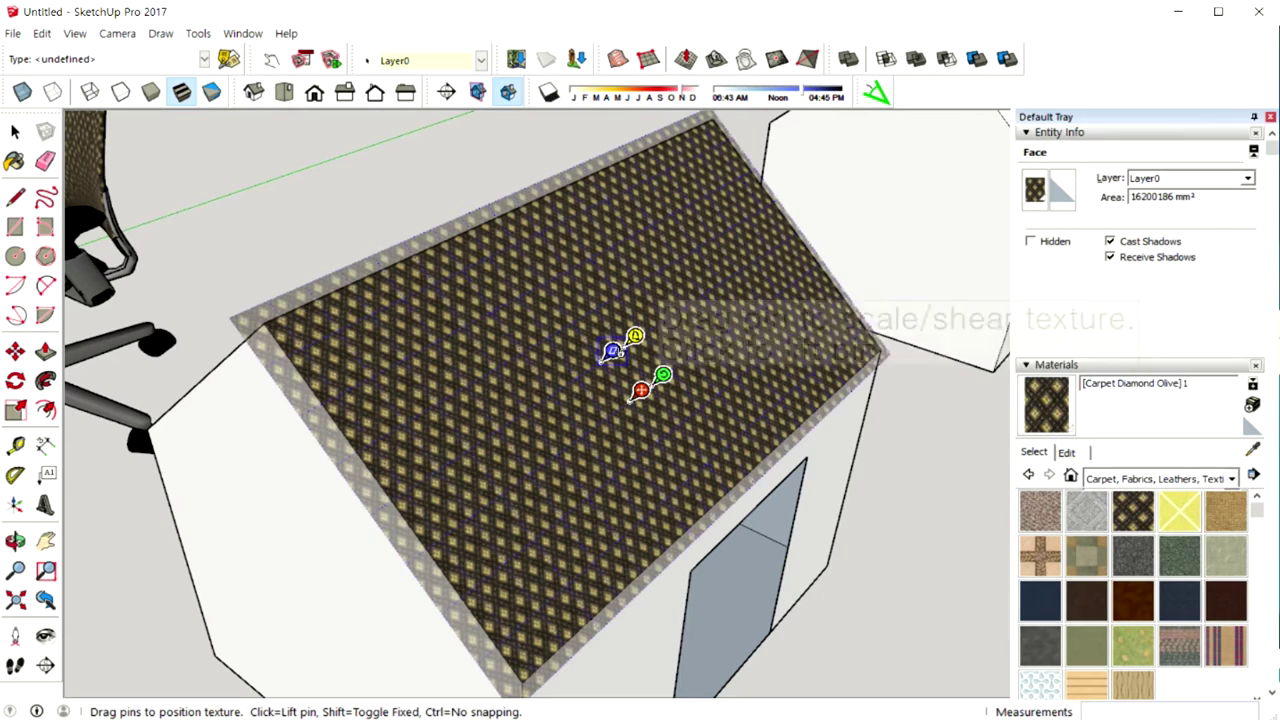
left_click_drag(605, 361, 553, 322)
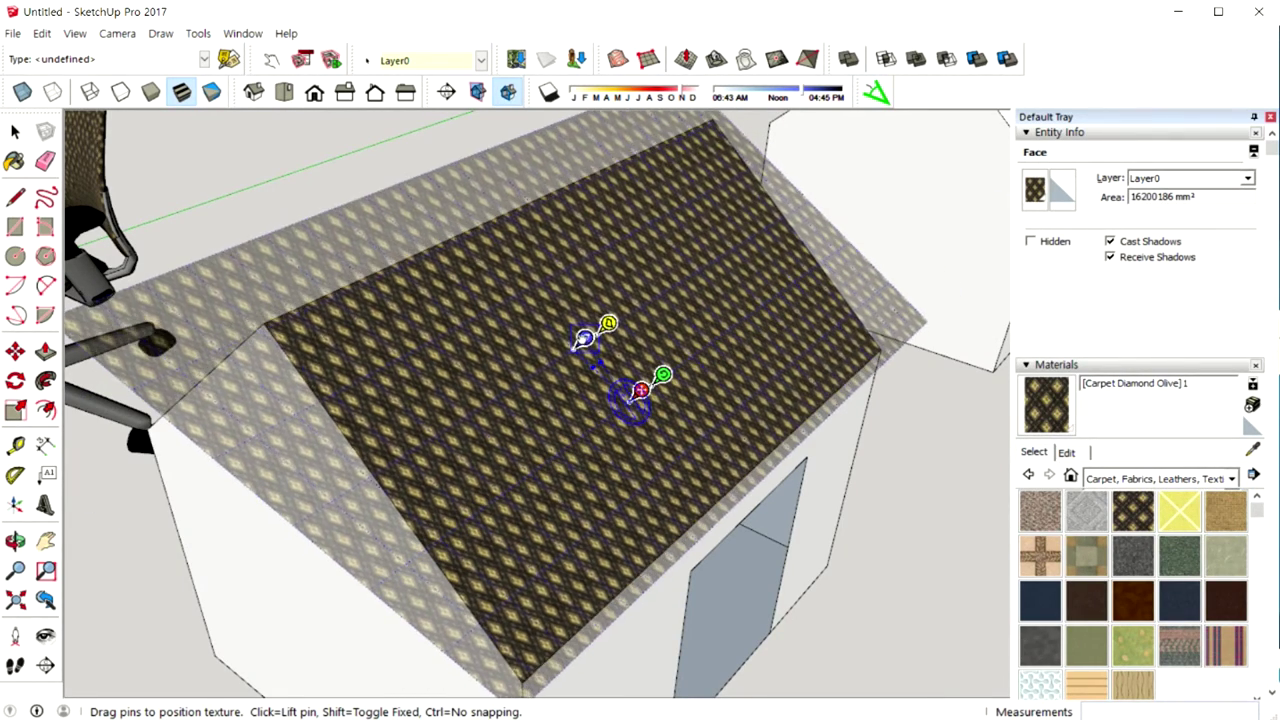
left_click_drag(550, 325, 537, 342)
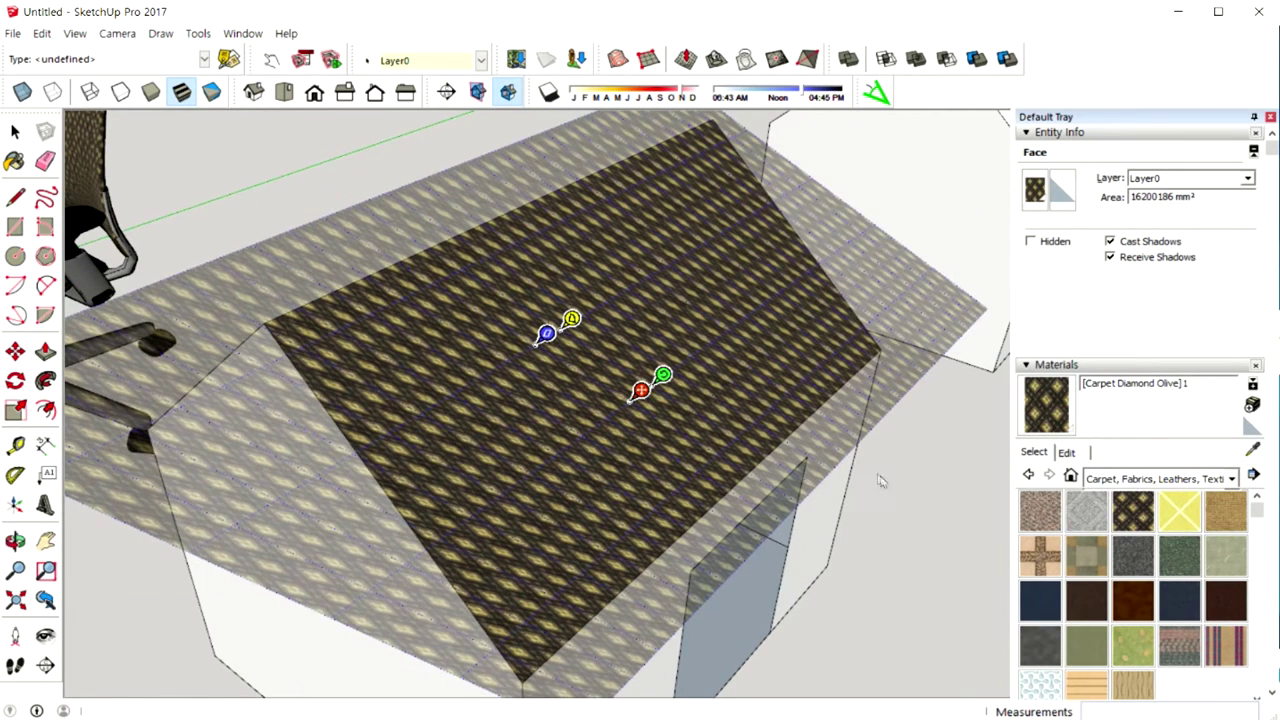
left_click(883, 483)
Try distorting the roof carpet's perspective, then cancel, leaving the texture unchanged
right_click(617, 378)
mouse_move(700, 595)
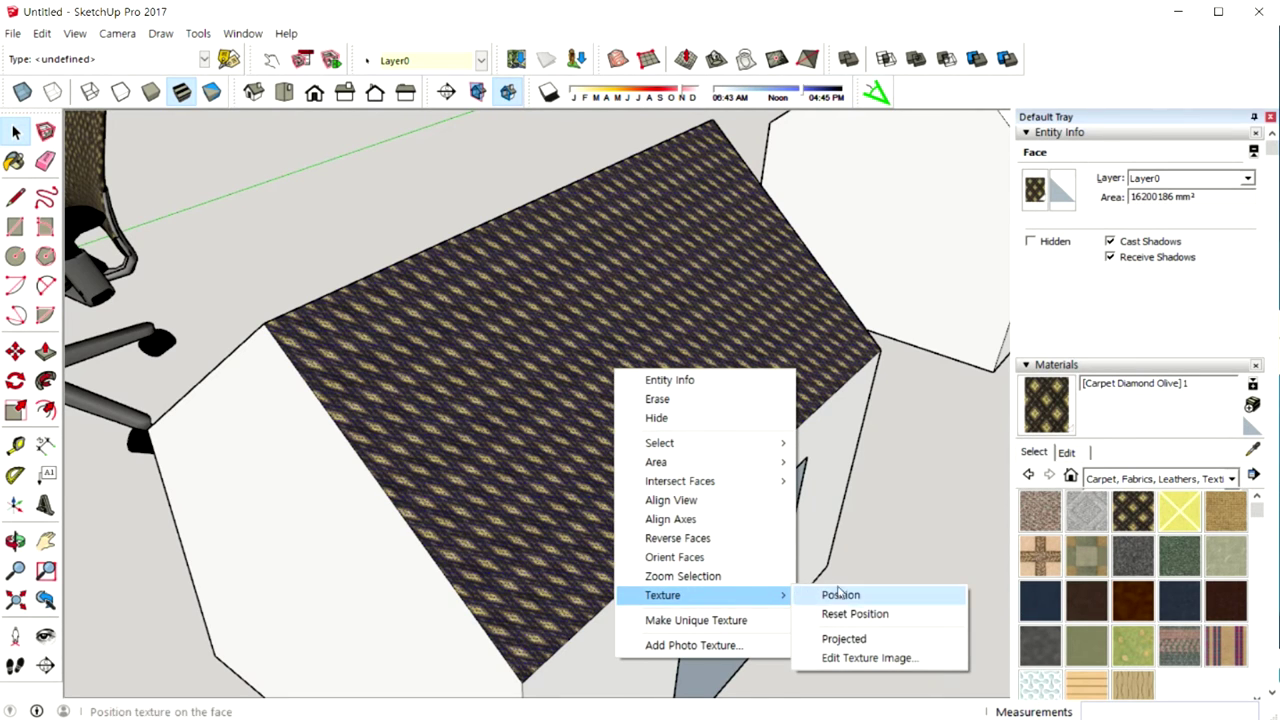
left_click(840, 594)
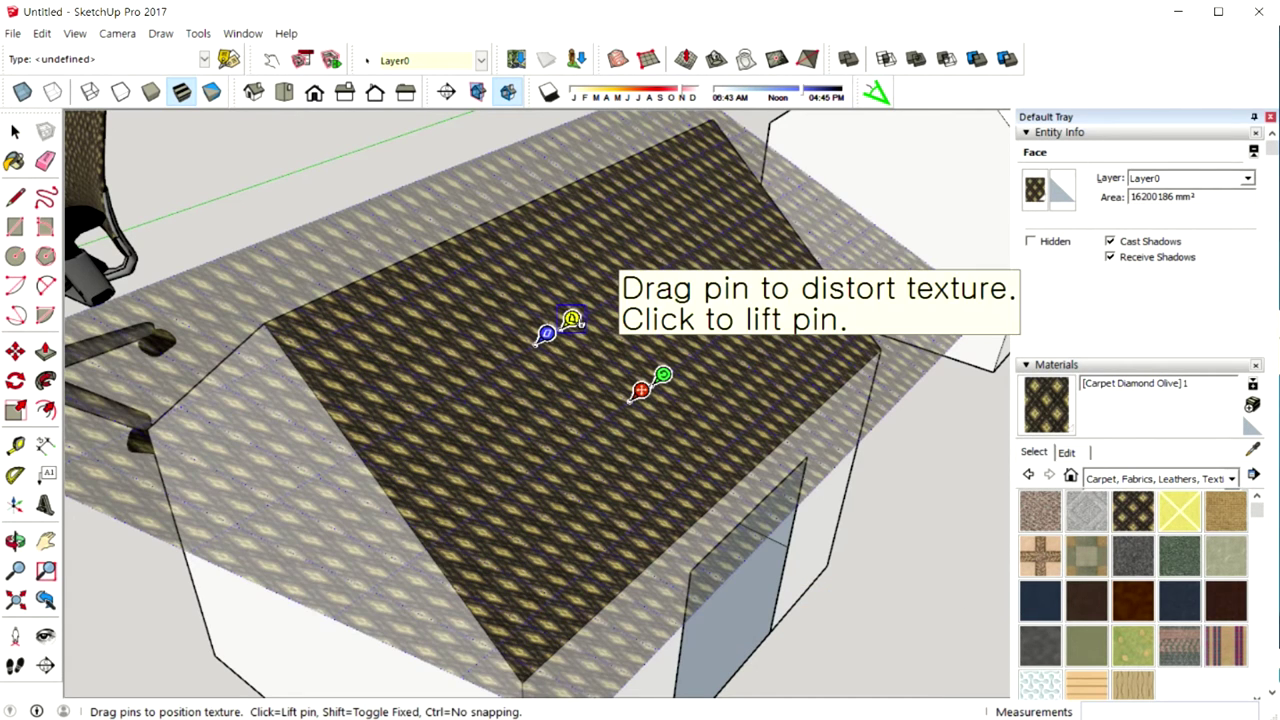
mouse_move(571, 320)
left_mouse_down()
mouse_move(666, 333)
mouse_move(541, 340)
mouse_move(605, 290)
mouse_move(491, 270)
left_mouse_up()
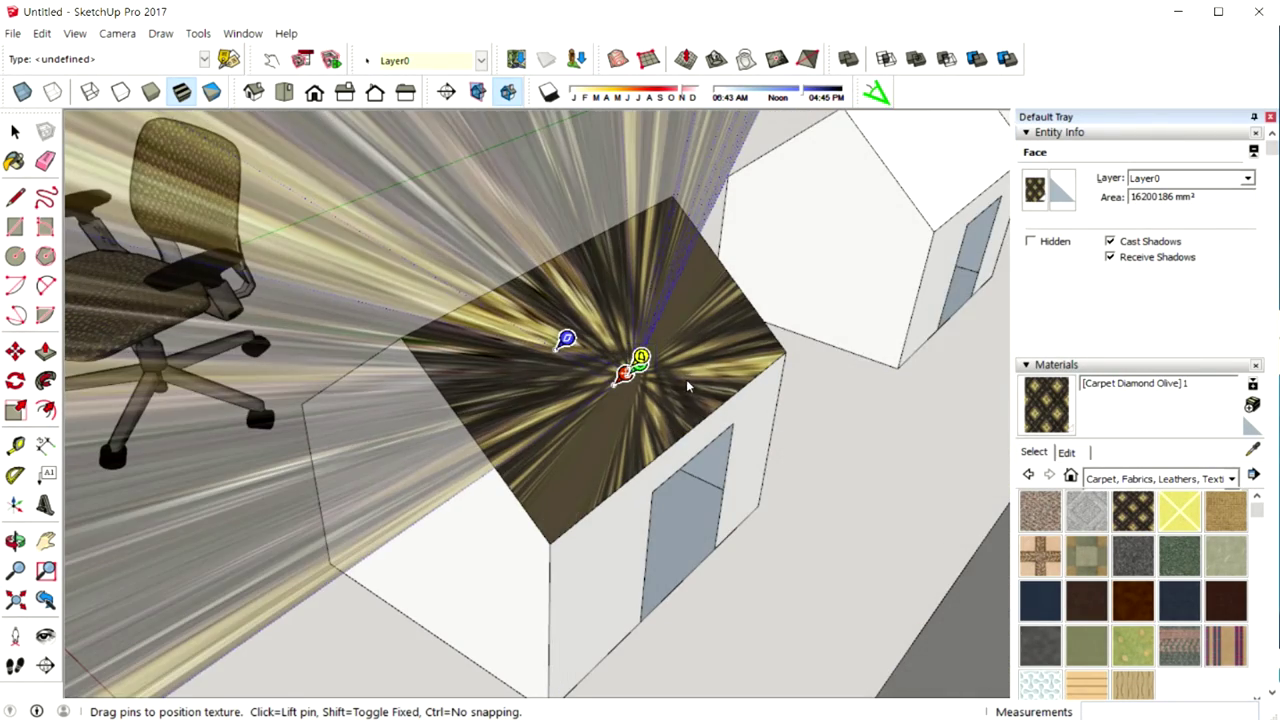
key("Return")
middle_click_drag(654, 307, 598, 302)
right_click(598, 302)
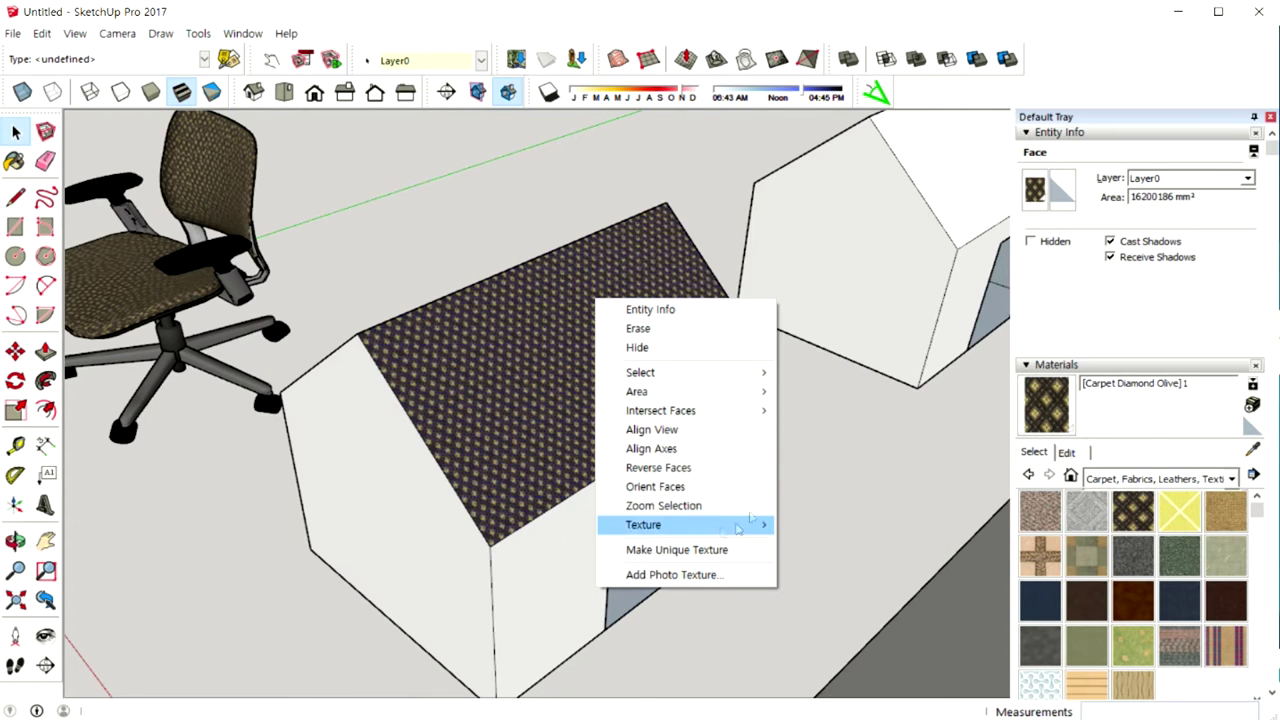
key("Escape")
Orbit around the first house so its olive roof and door wall face forward
middle_click_drag(753, 460, 763, 429)
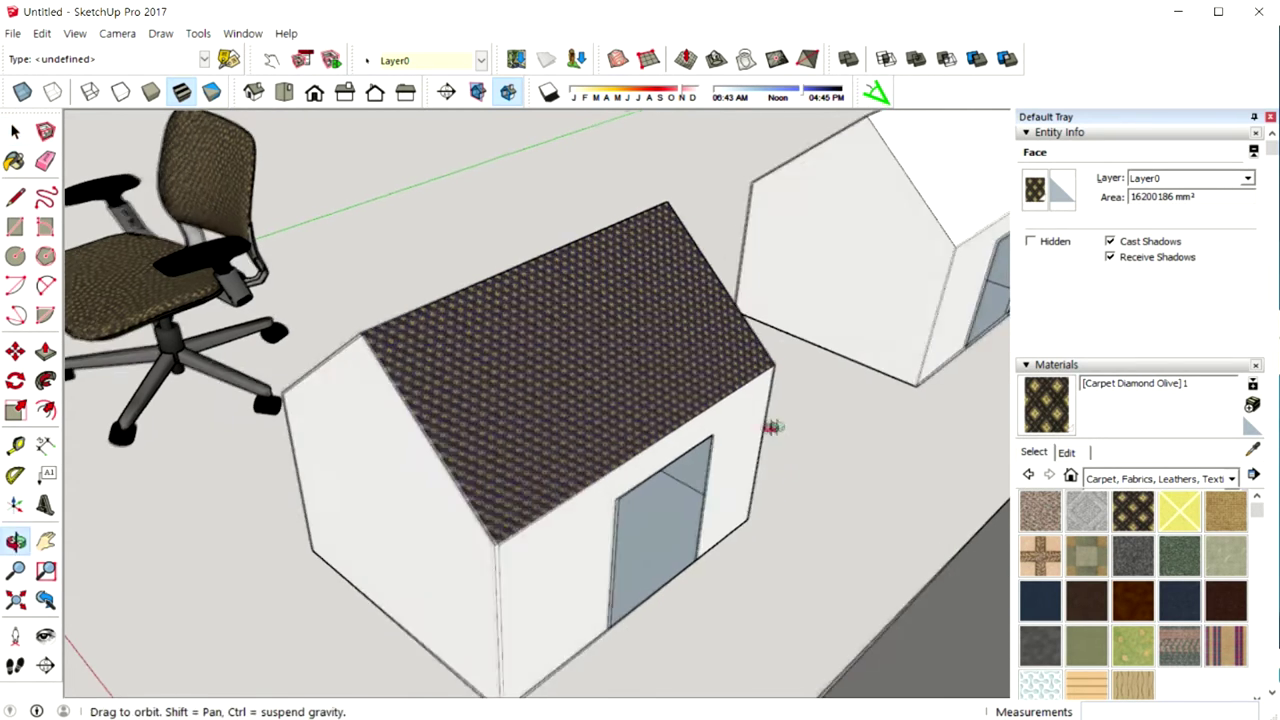
middle_click_drag(771, 557, 693, 550)
left_click(693, 550)
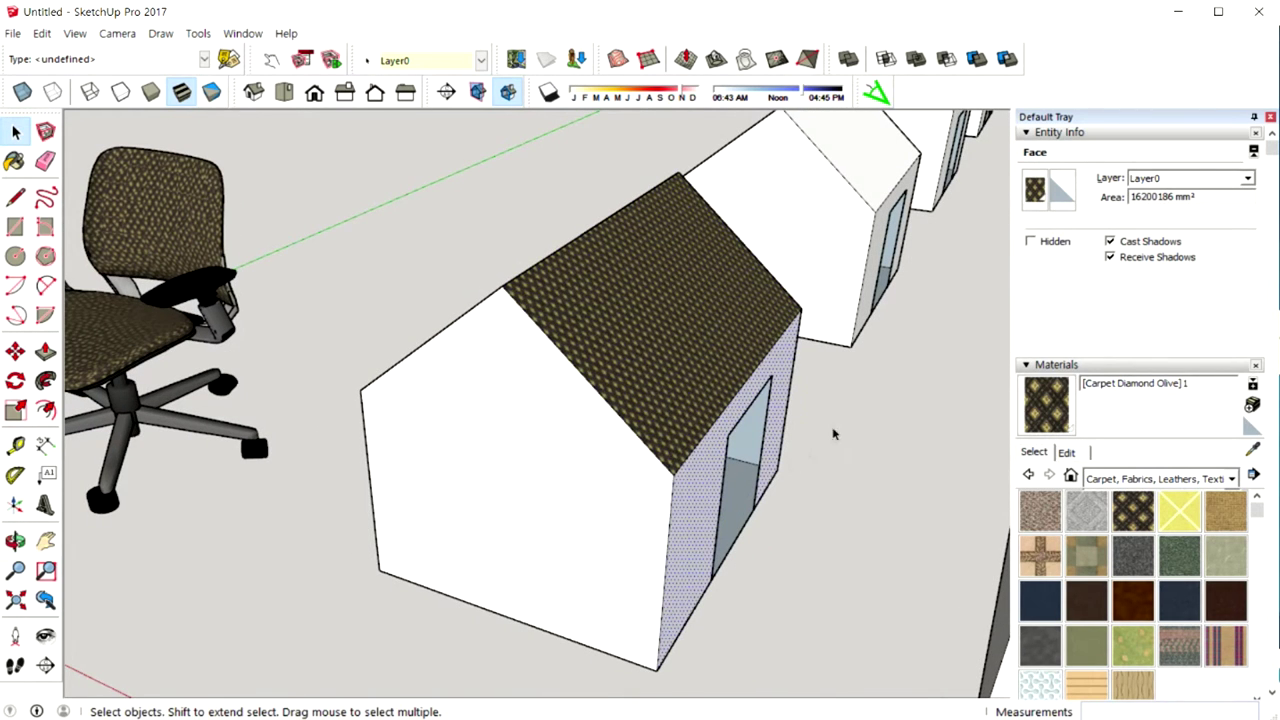
middle_click_drag(897, 426, 855, 428)
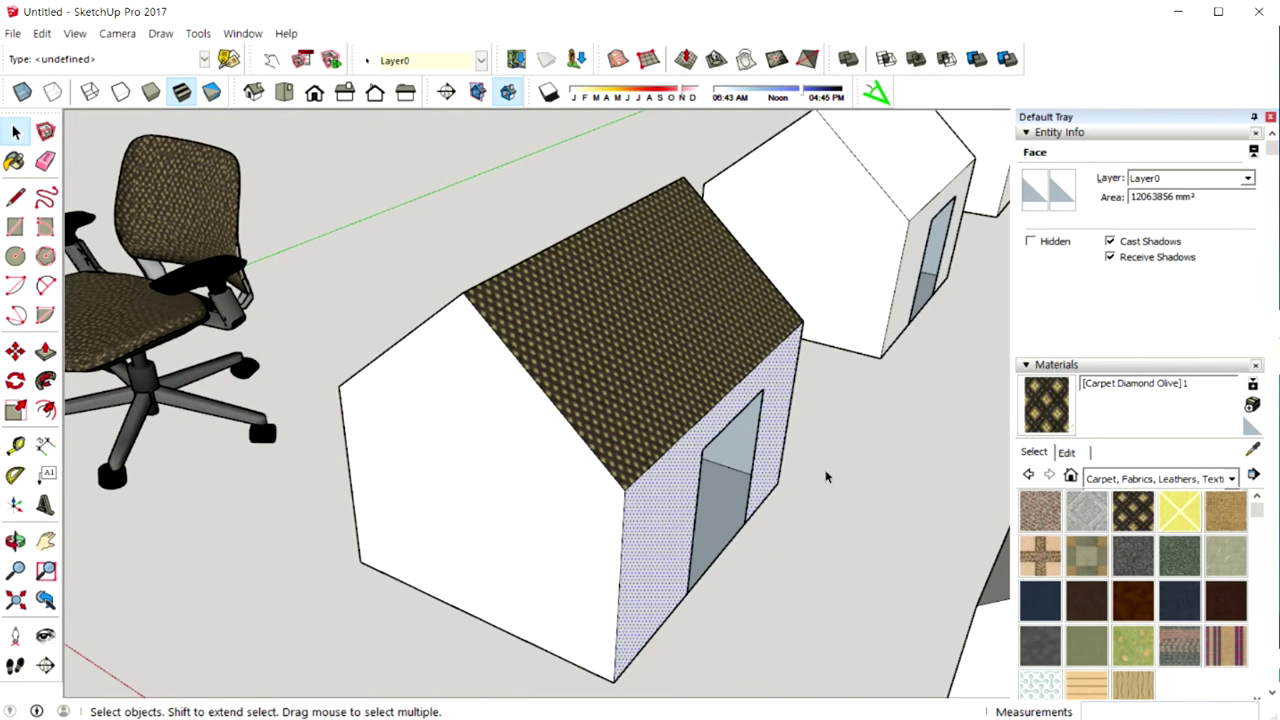
left_click(868, 472)
key("b")
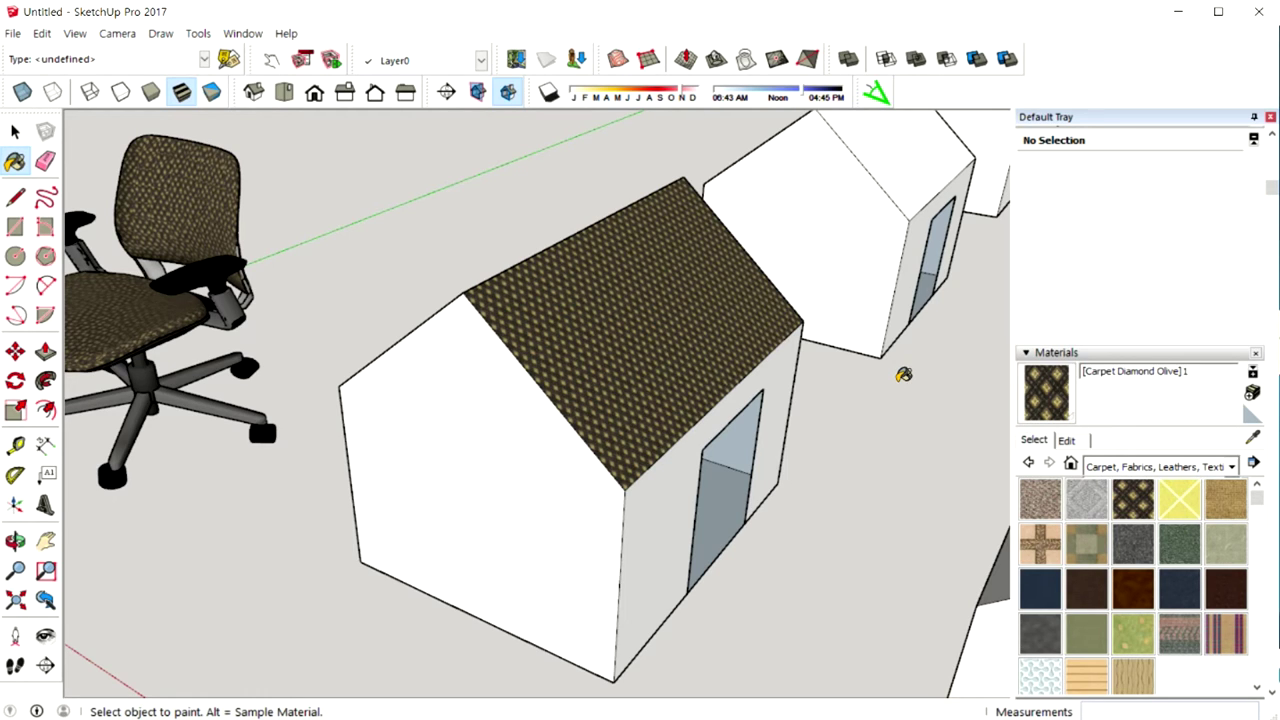
key("alt")
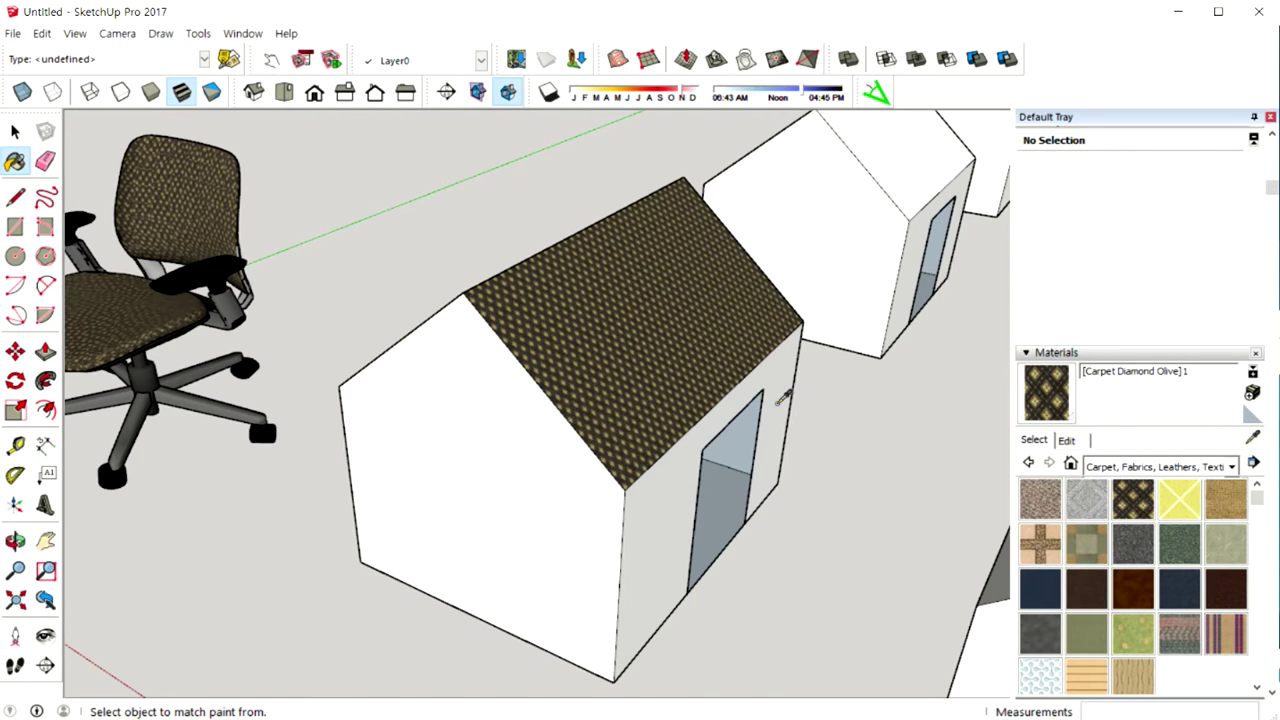
key("space")
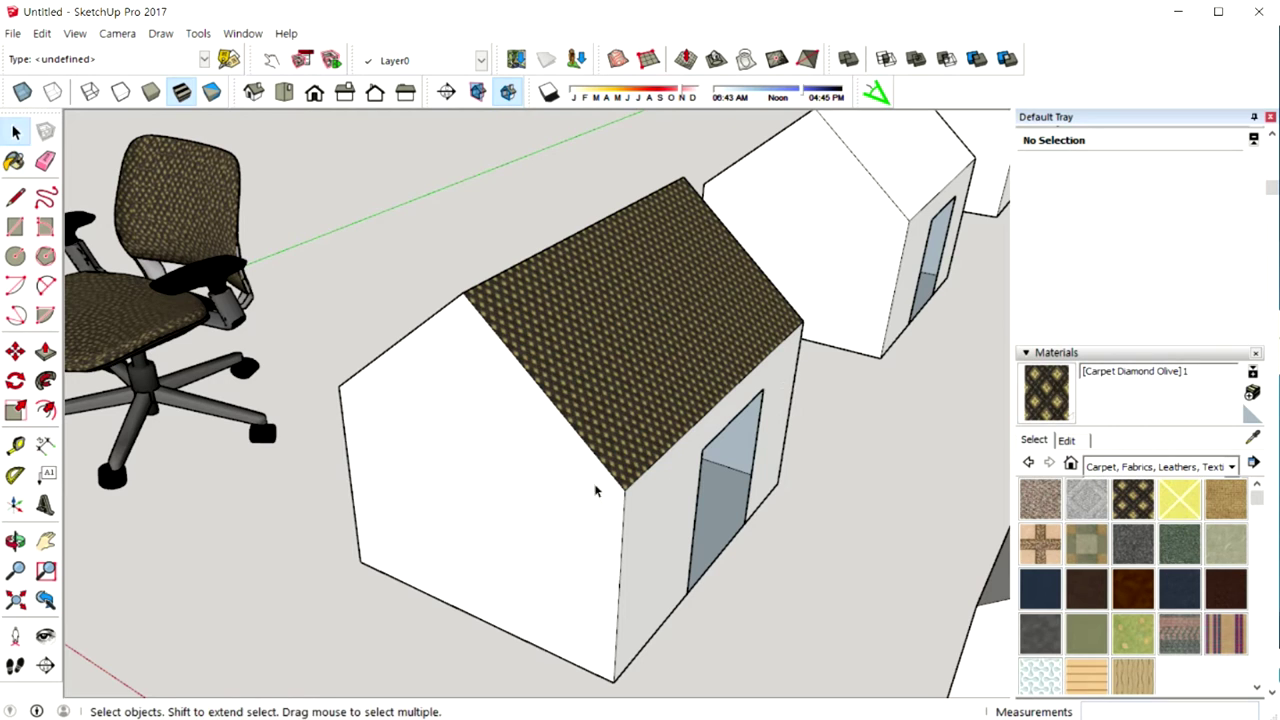
left_click(583, 508)
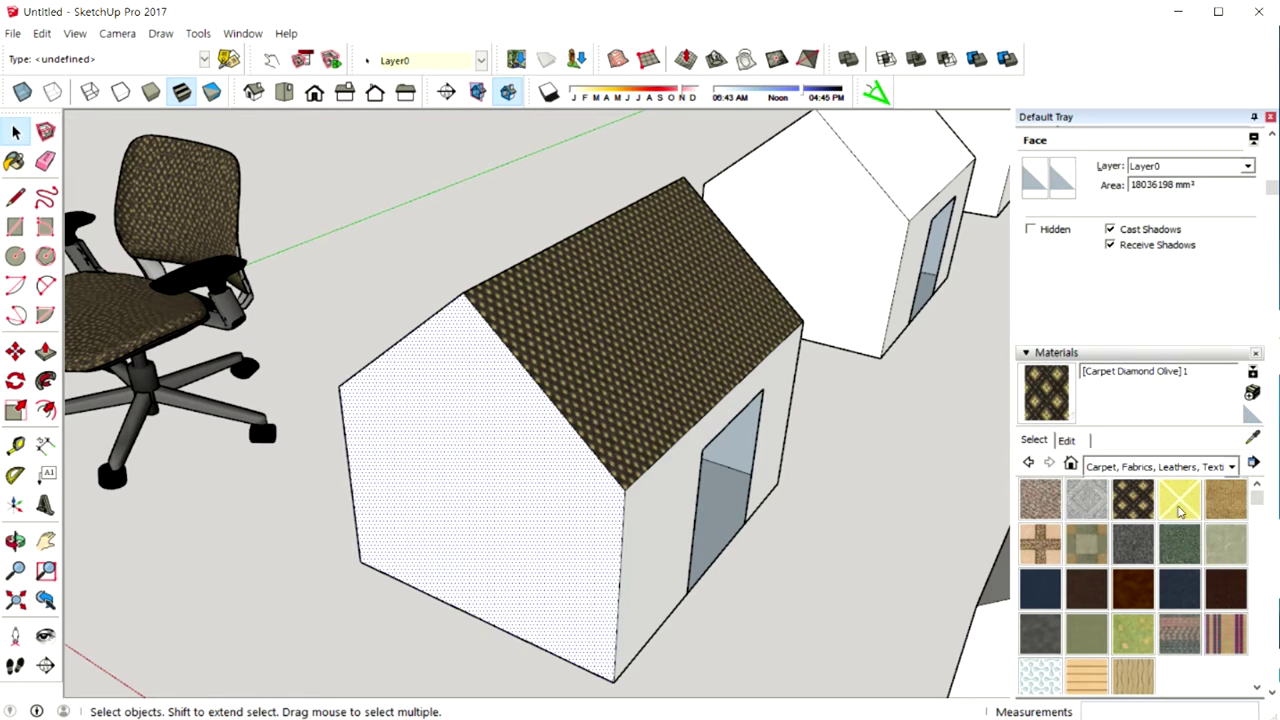
left_click(1180, 499)
left_click(470, 545)
key("space")
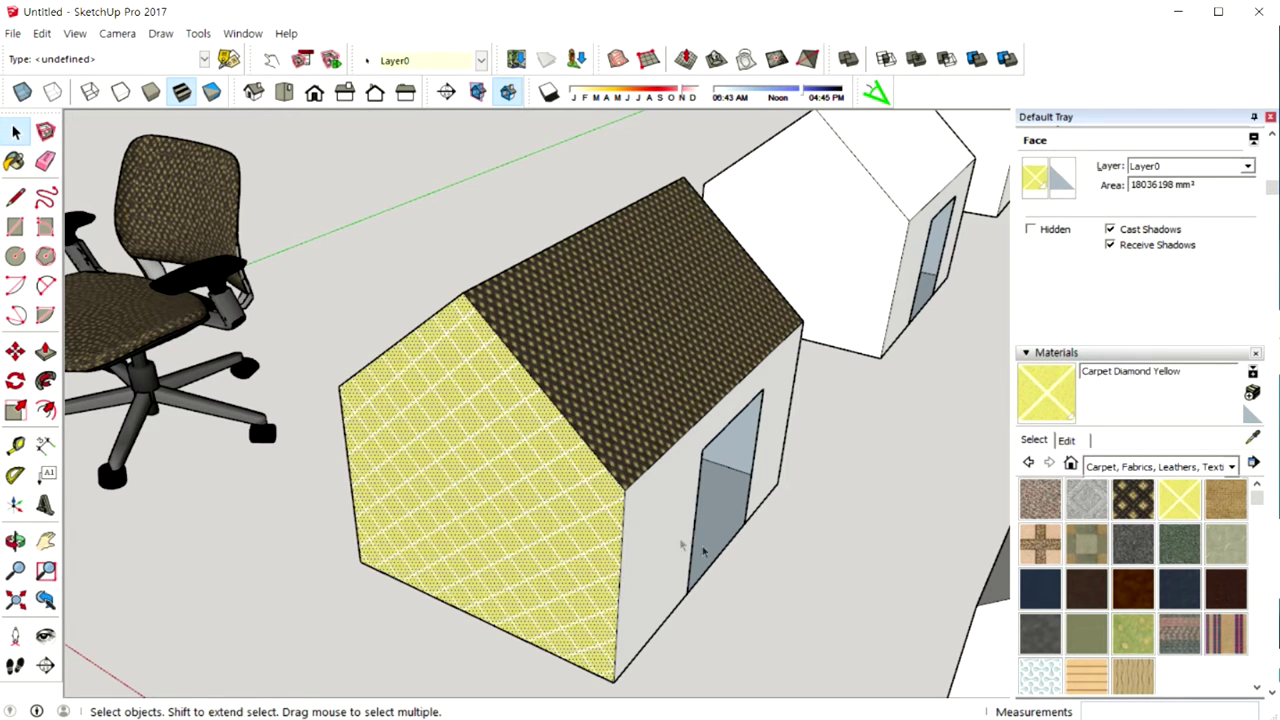
left_click(815, 530)
middle_click_drag(820, 523, 846, 509)
key("b")
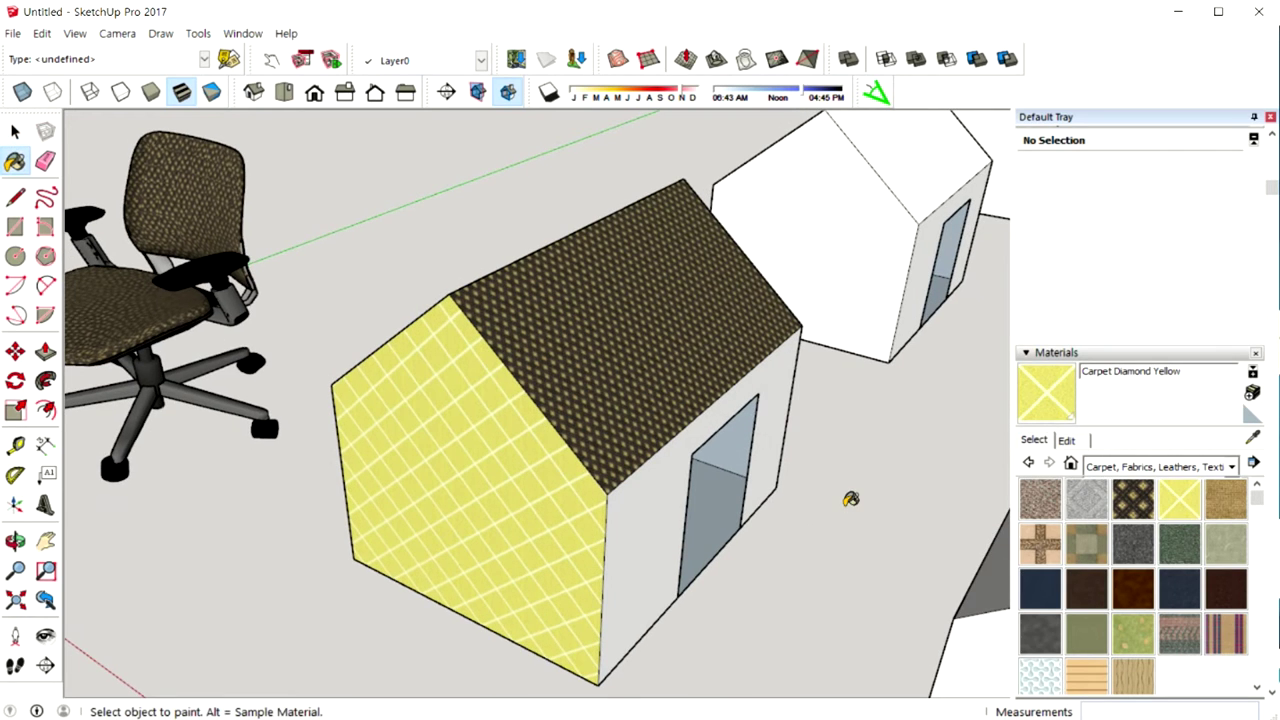
key("alt")
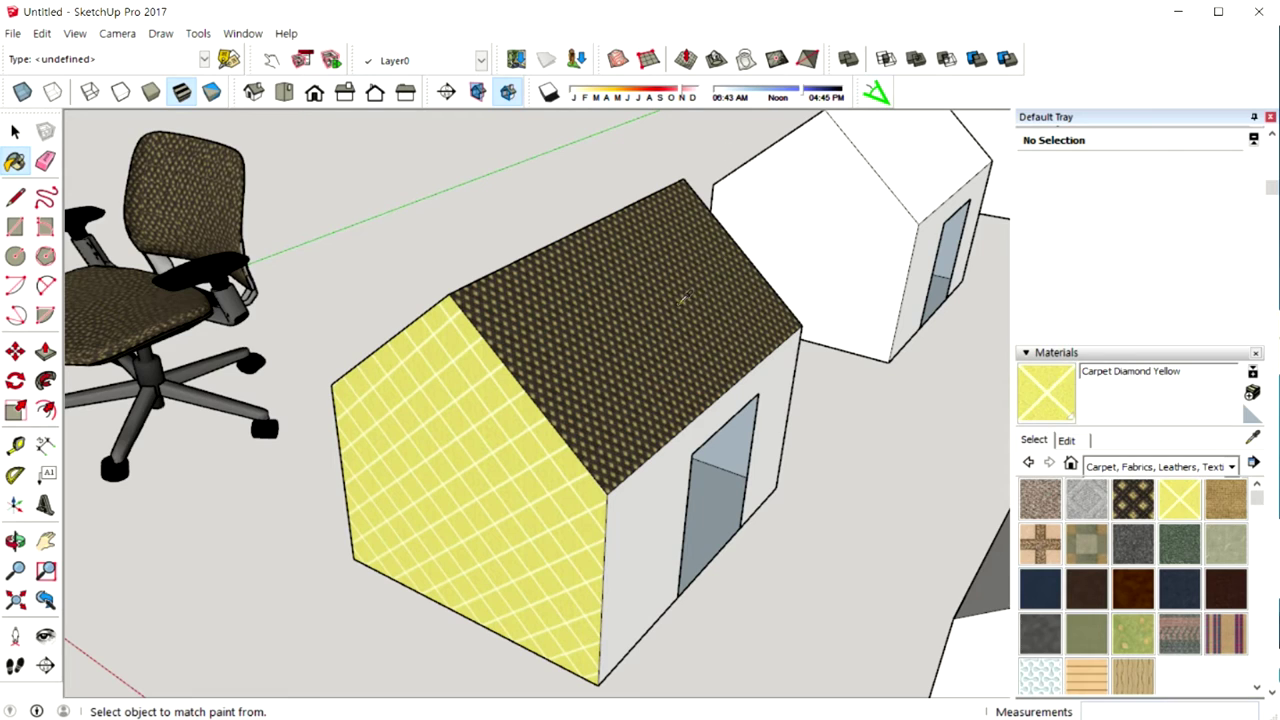
left_click(679, 299, "alt")
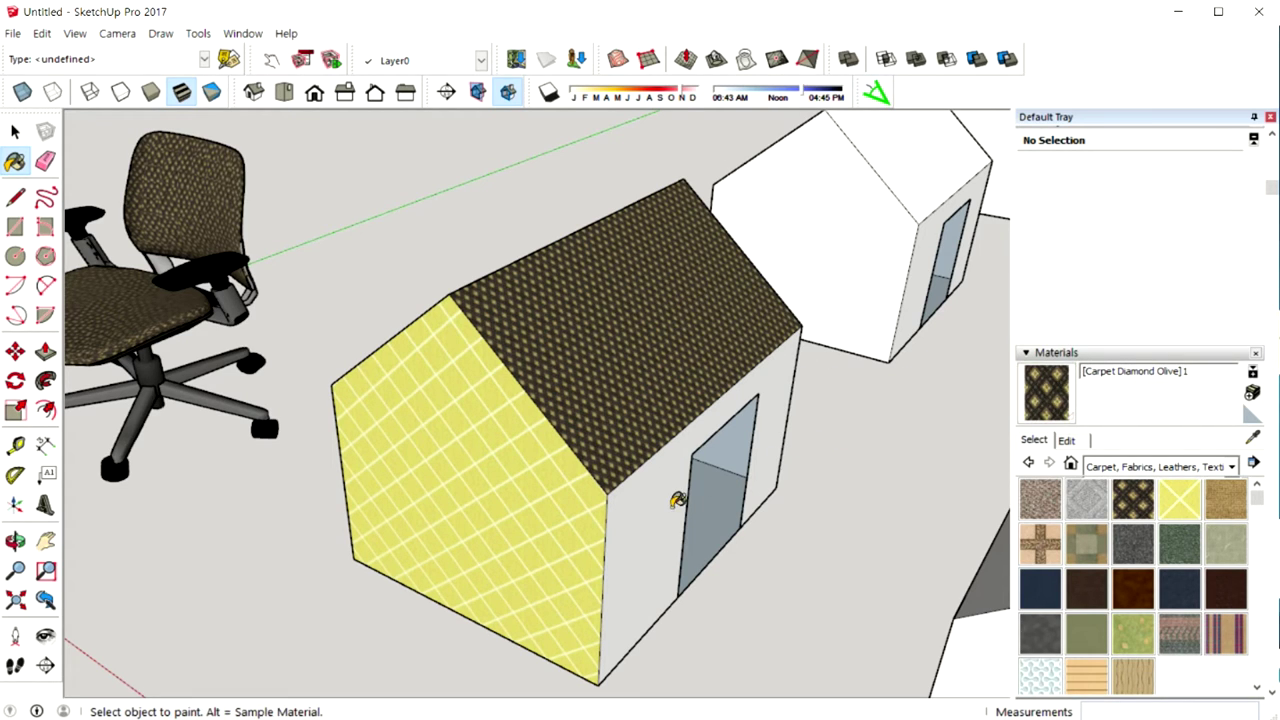
left_click(675, 500)
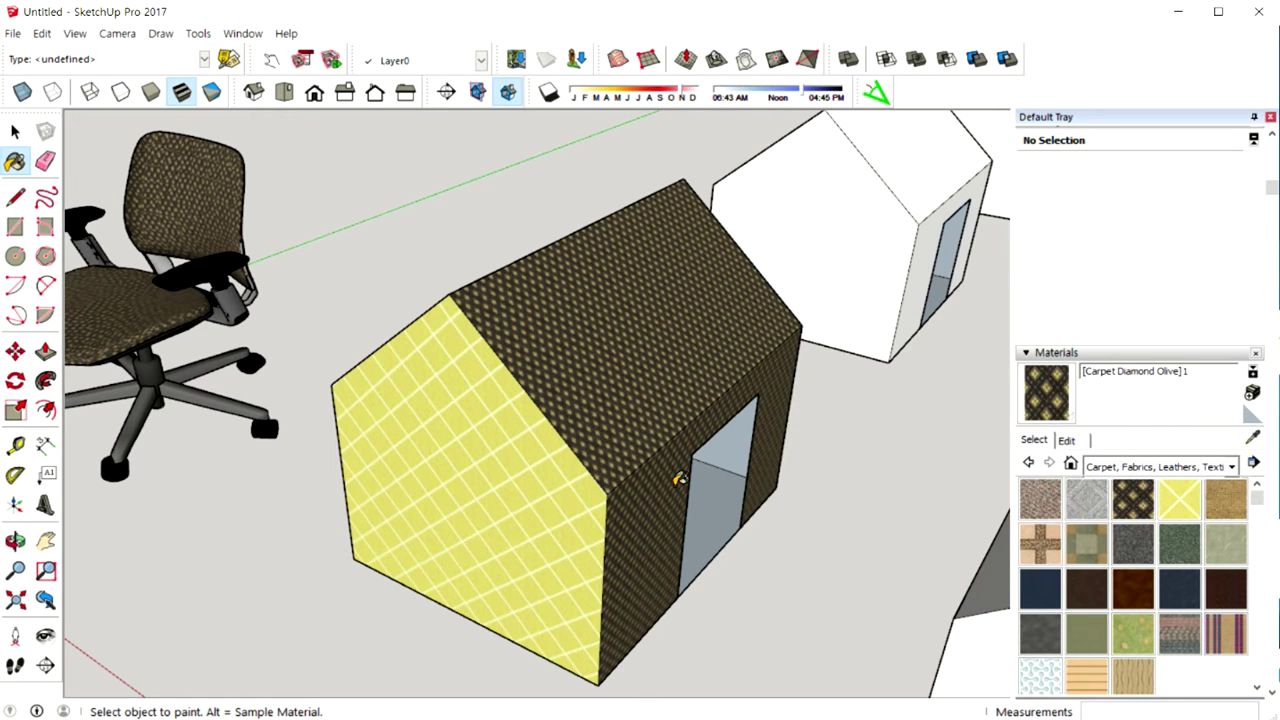
key("ctrl+z")
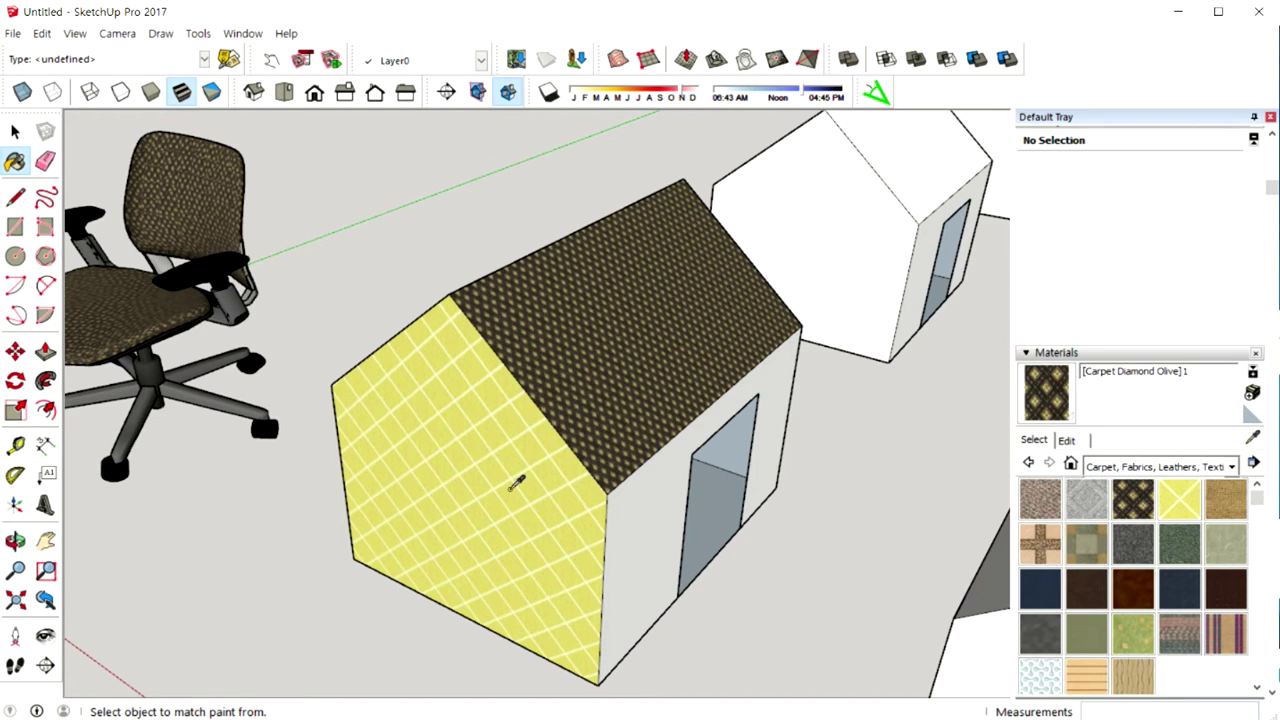
left_click(512, 488, "alt")
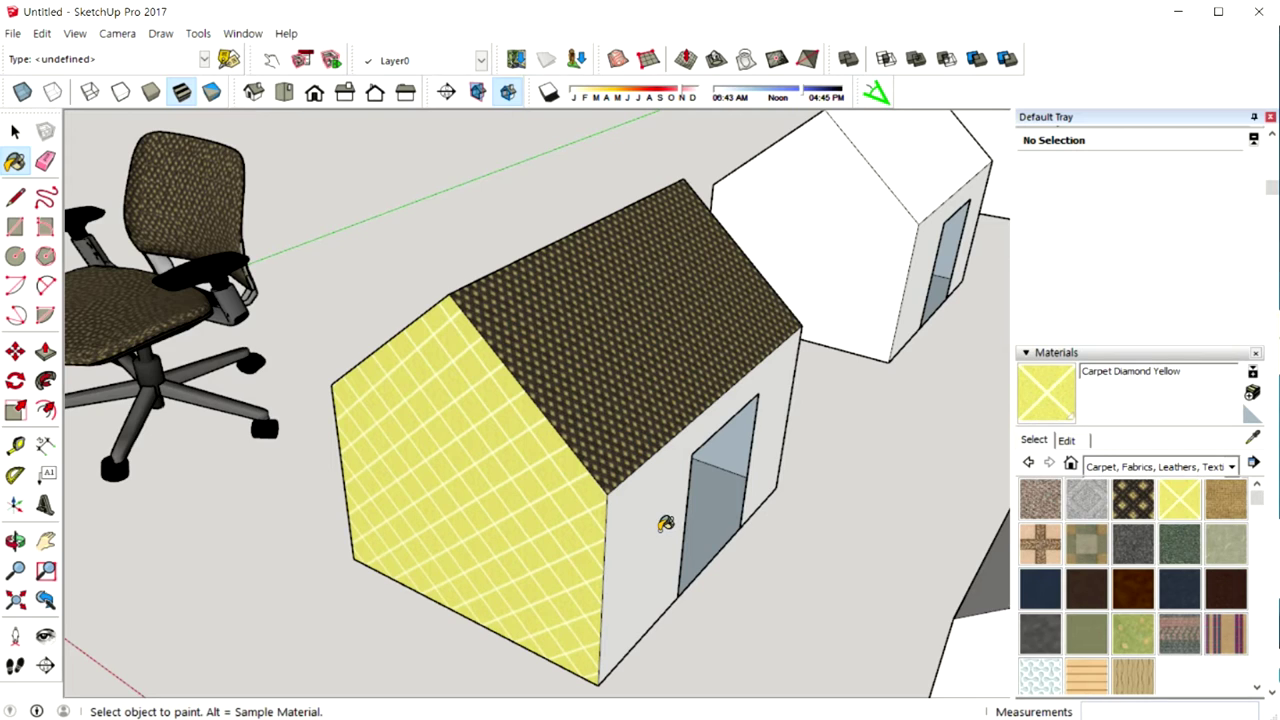
left_click(663, 521)
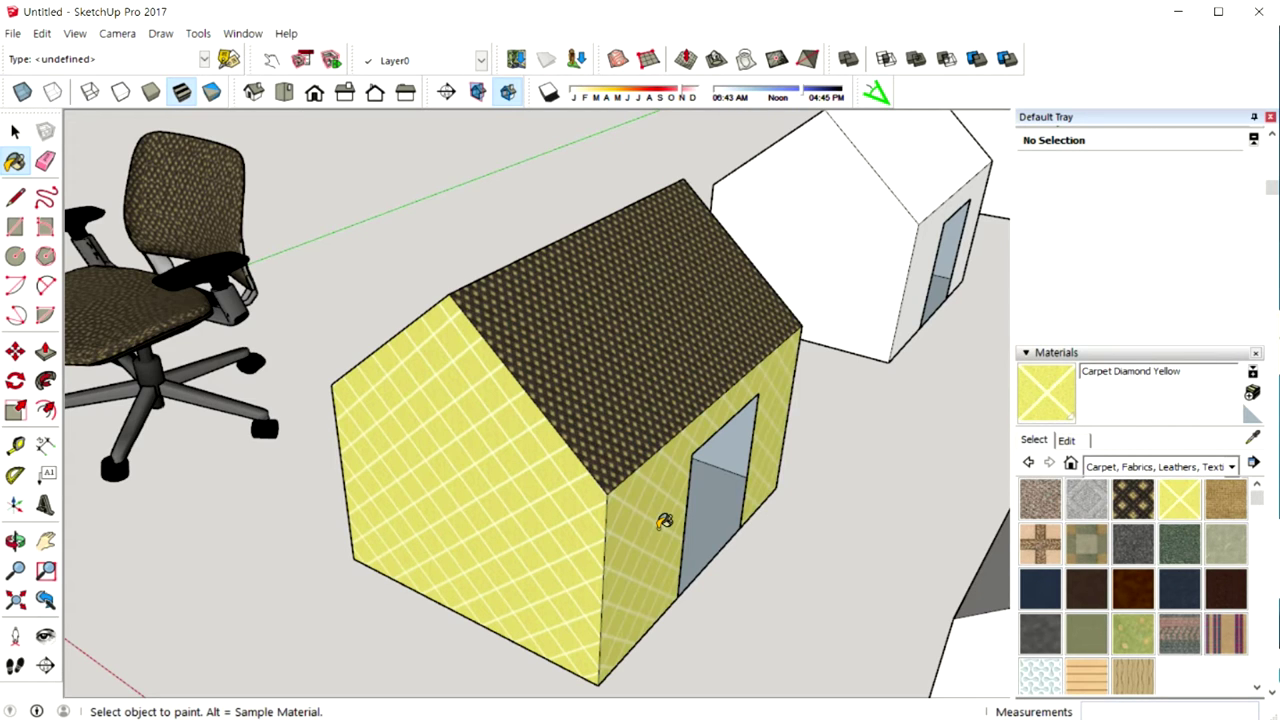
key("ctrl")
key("ctrl+z")
key("ctrl+z")
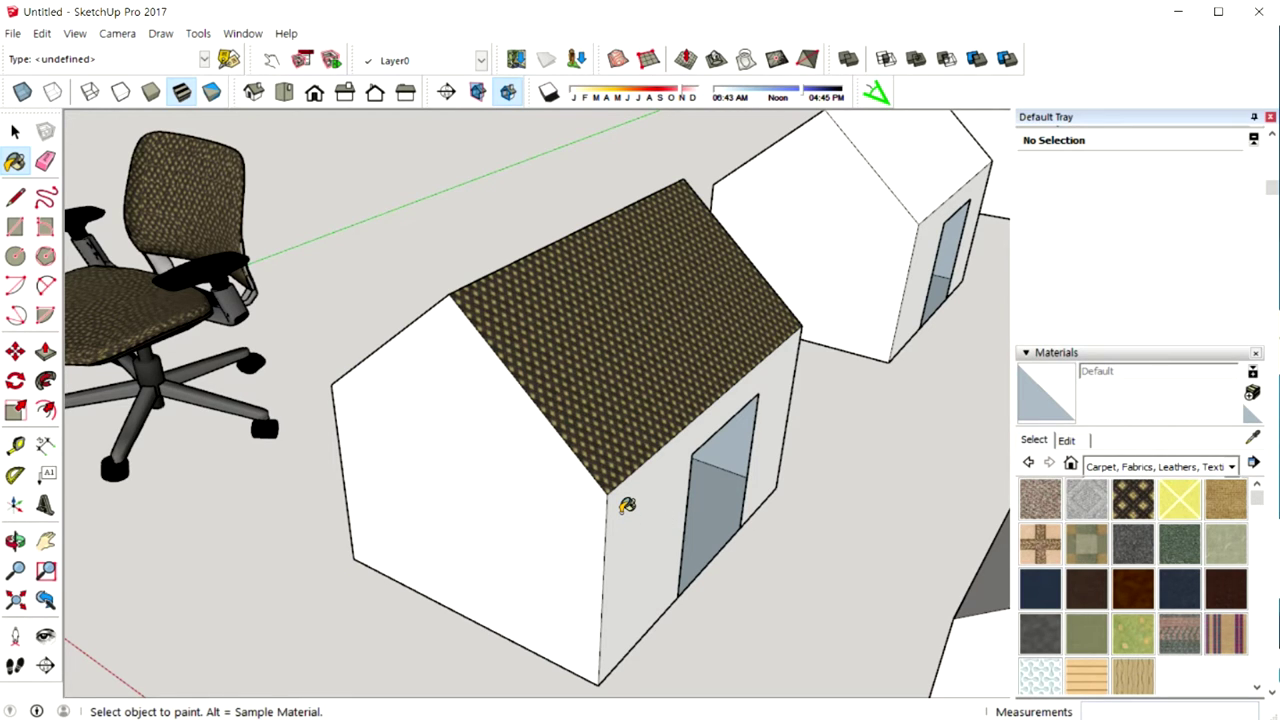
key("shift")
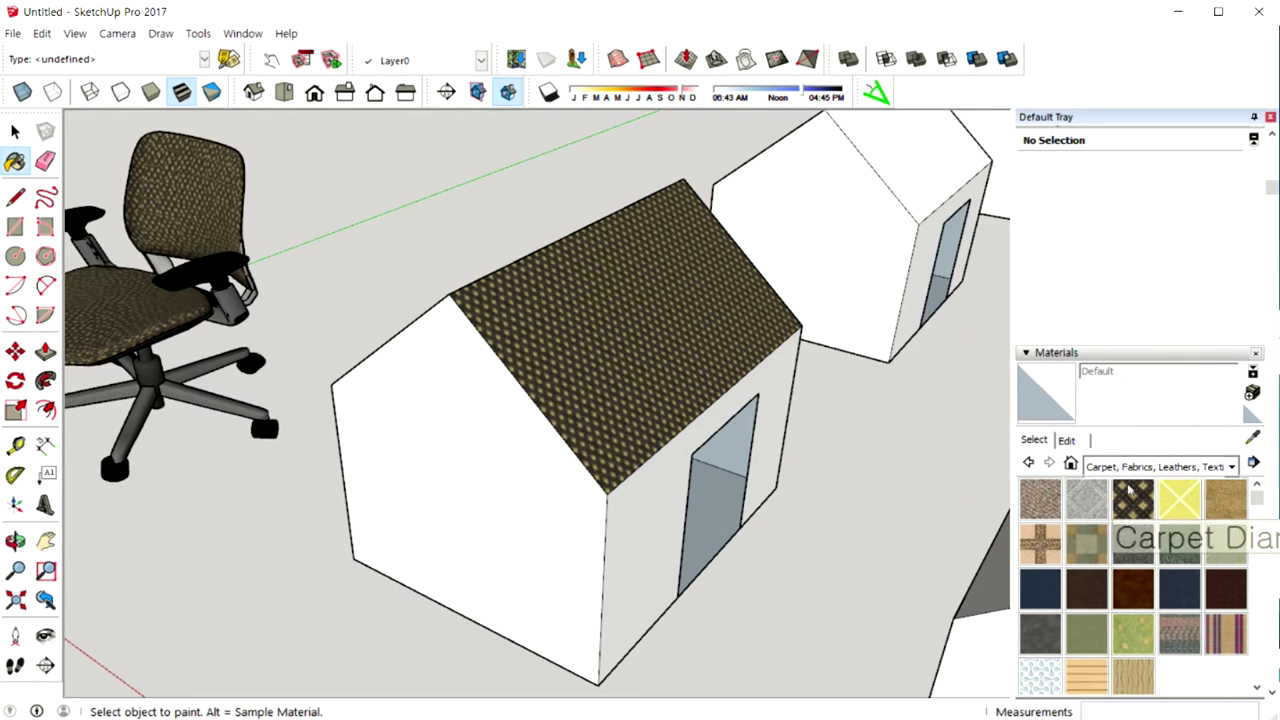
Replace every white wall model-wide with Carpet Berber Pattern Gray
left_click(1096, 506)
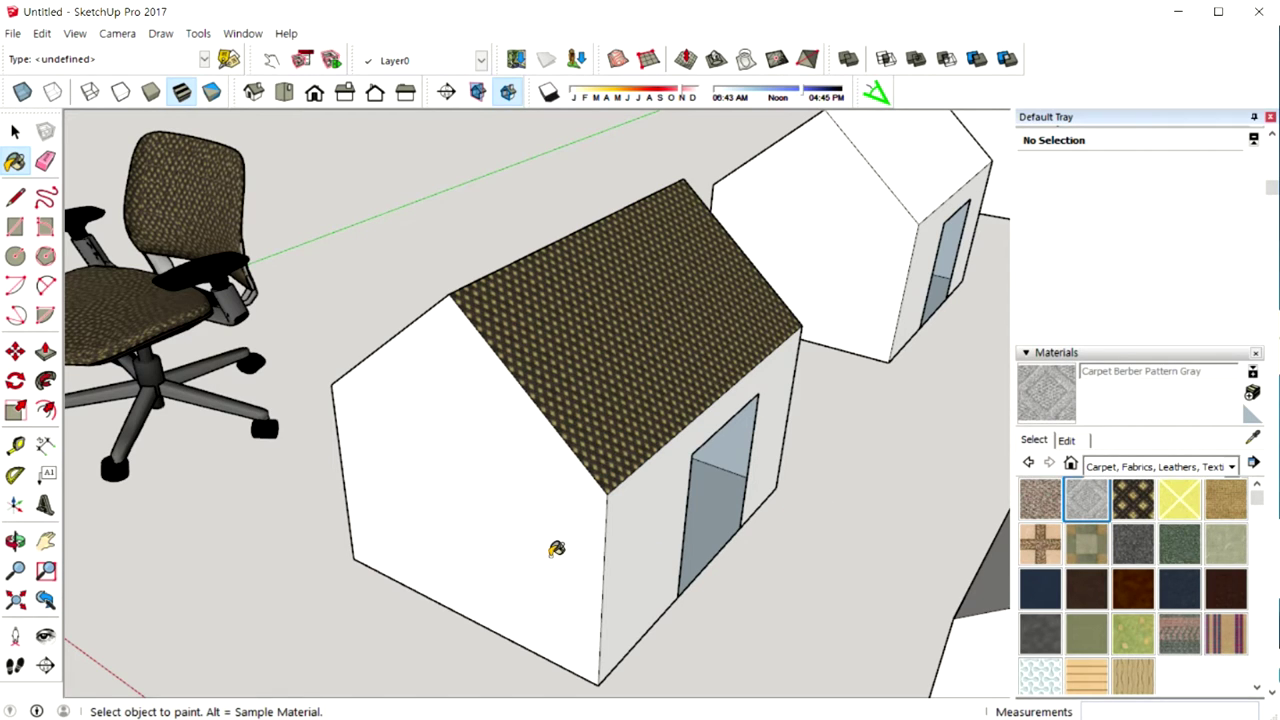
key("shift")
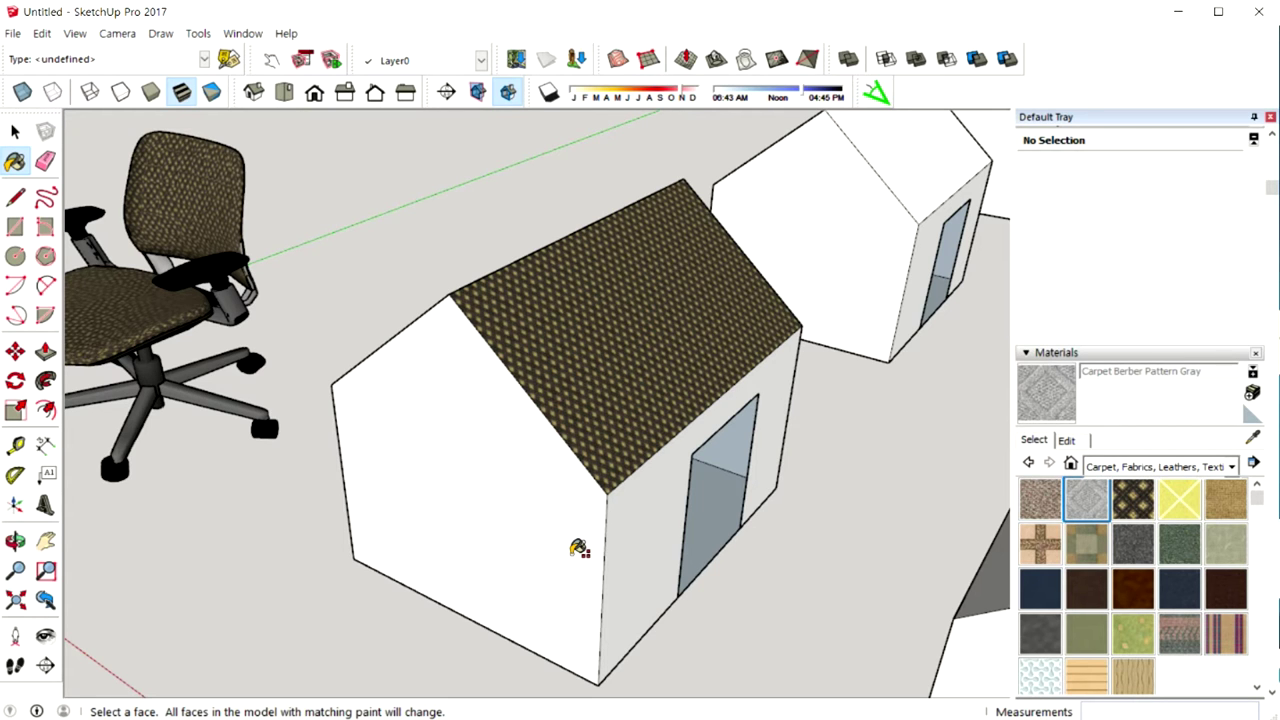
left_click(579, 547, "shift")
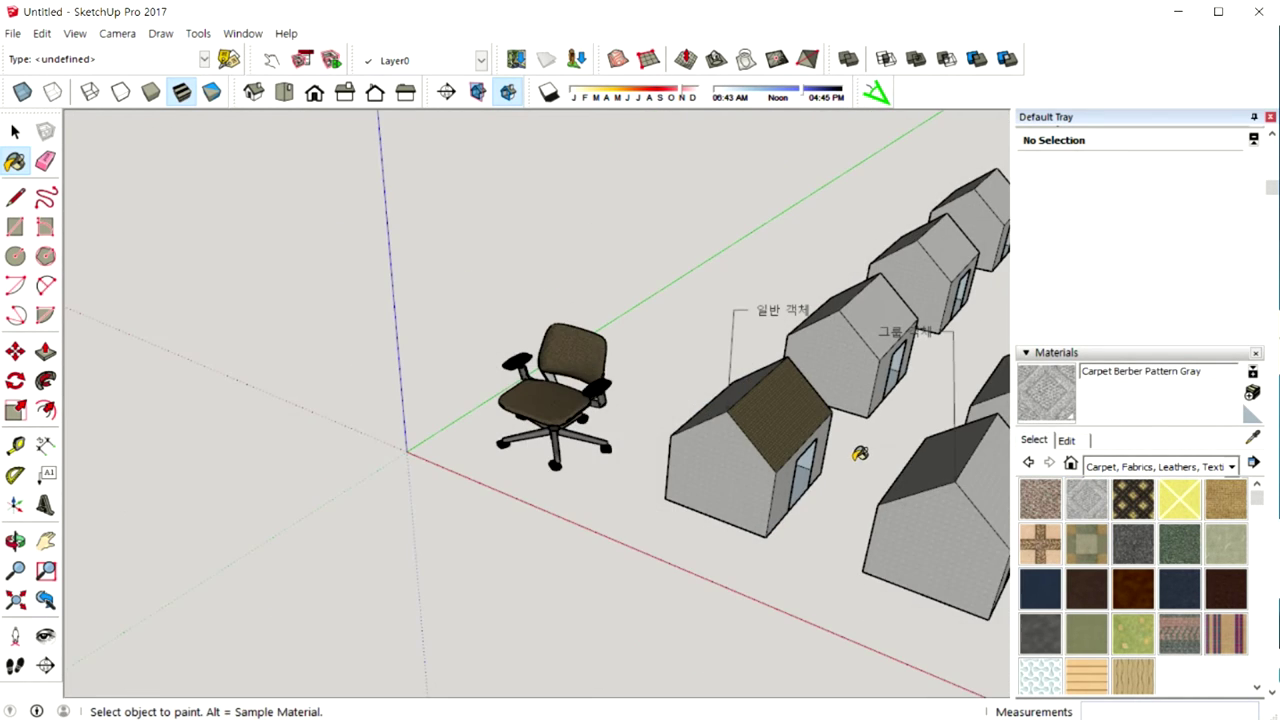
Orbit out to the full row and repaint all gray walls back to Default white
middle_click_drag(856, 458, 689, 484)
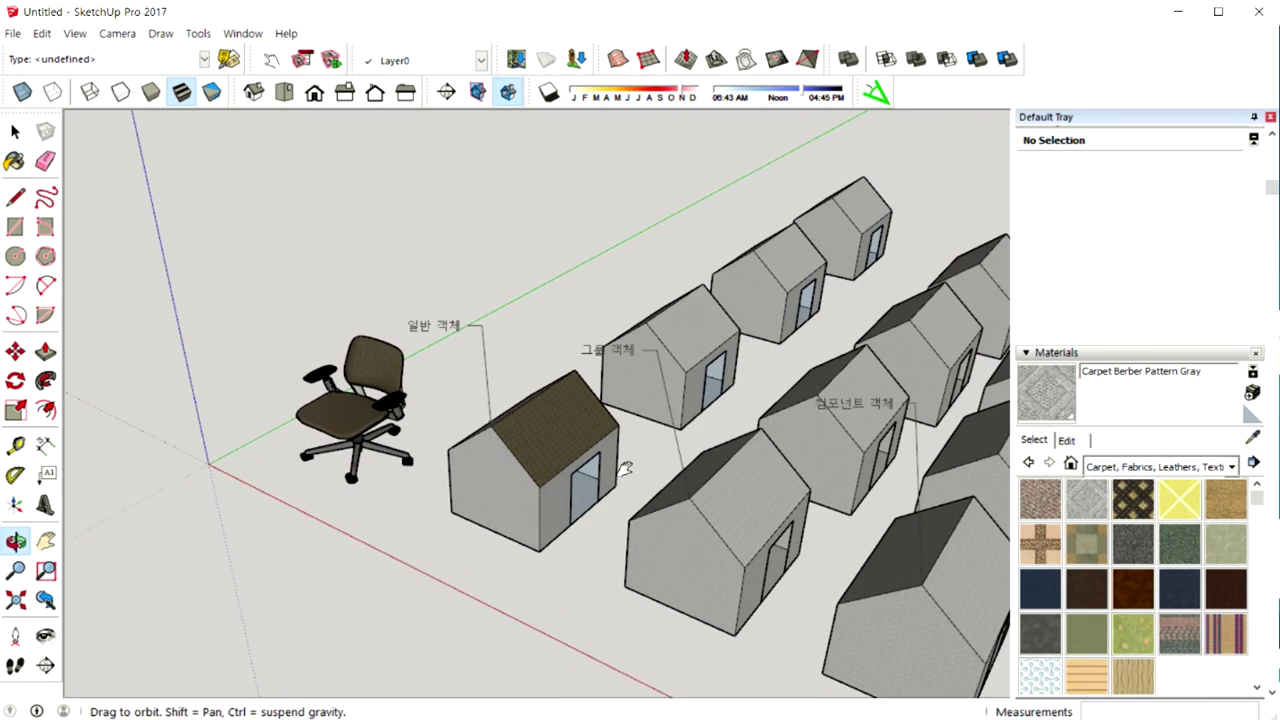
left_click(760, 452, "alt")
left_click(740, 458, "shift")
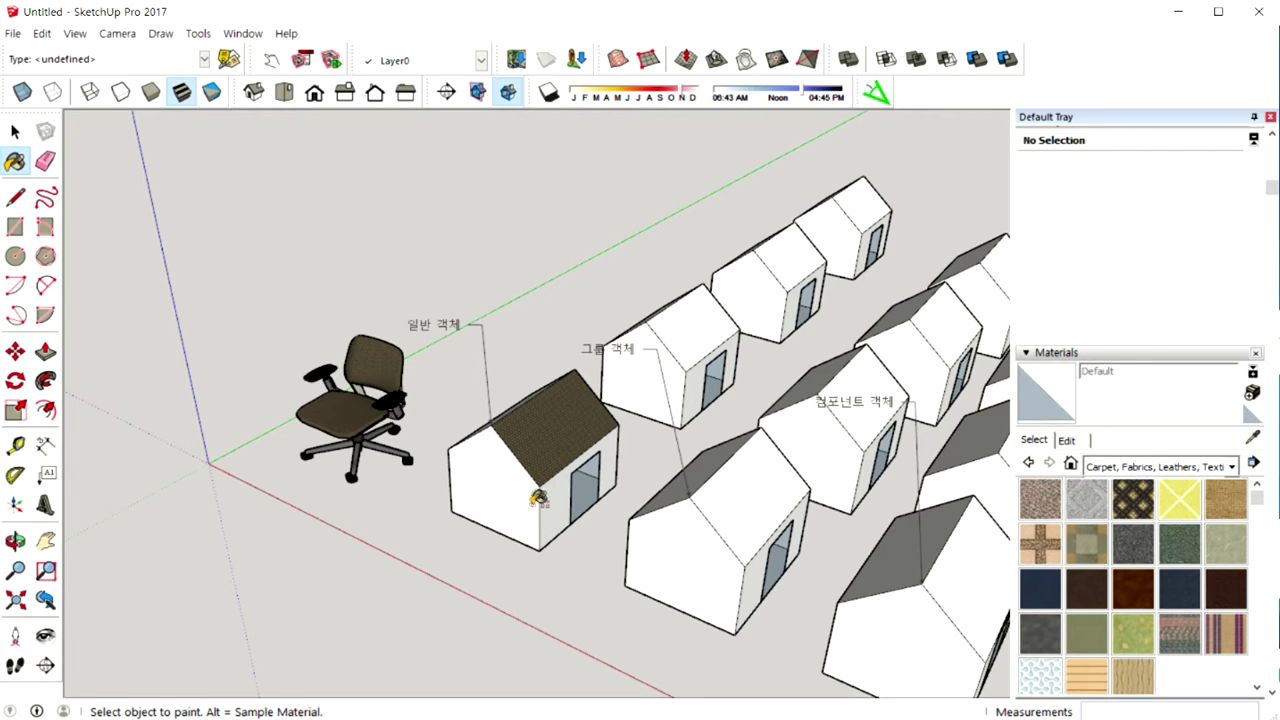
key("shift")
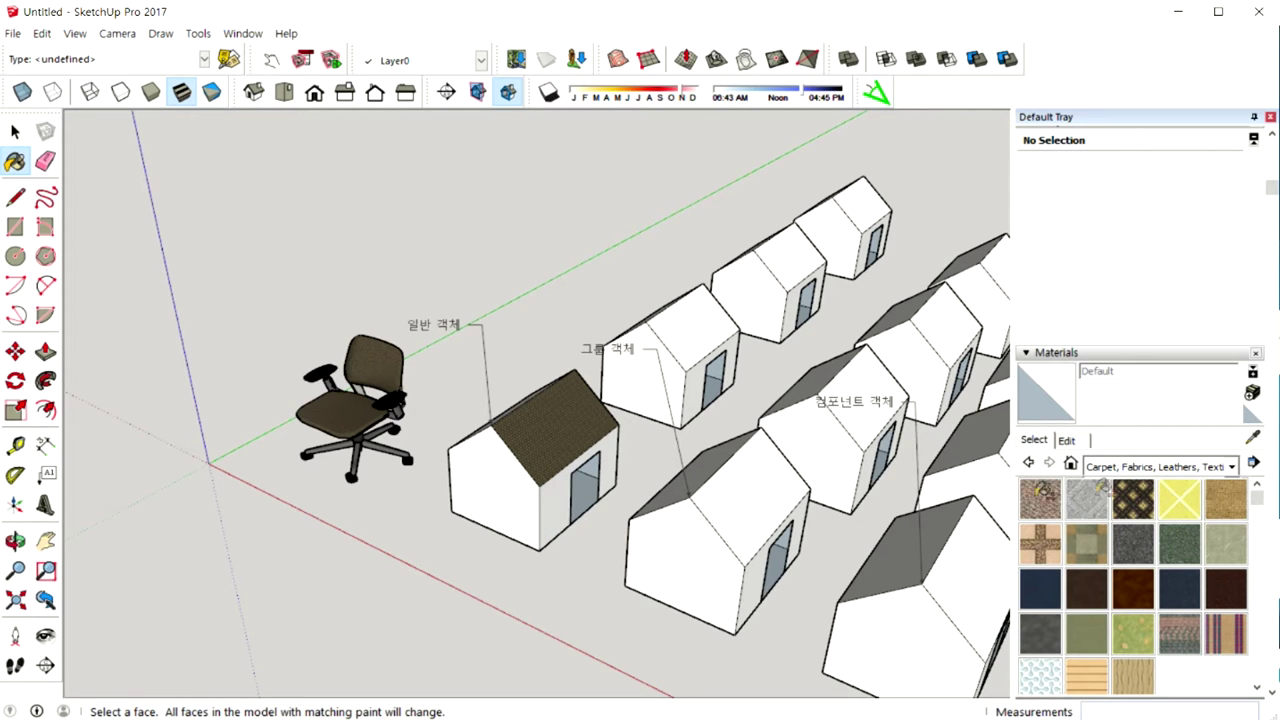
left_click(1133, 498)
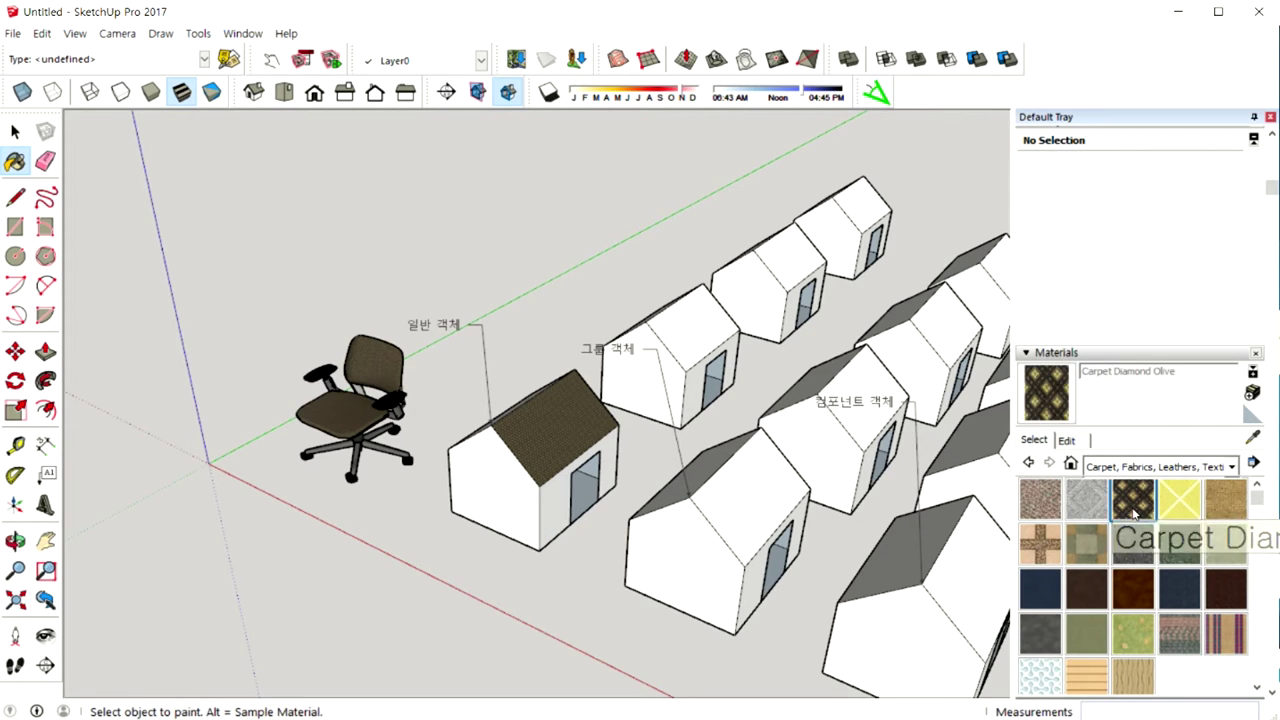
left_click(1226, 633)
key("shift")
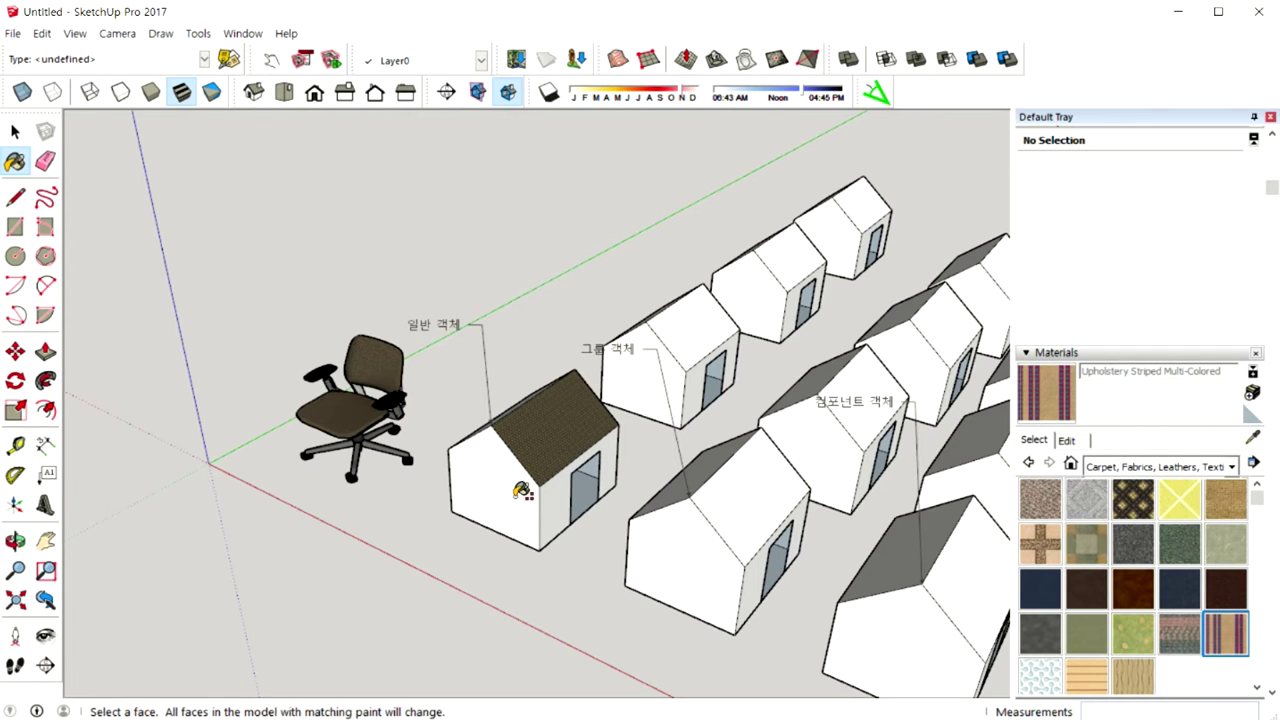
left_click(522, 490, "shift")
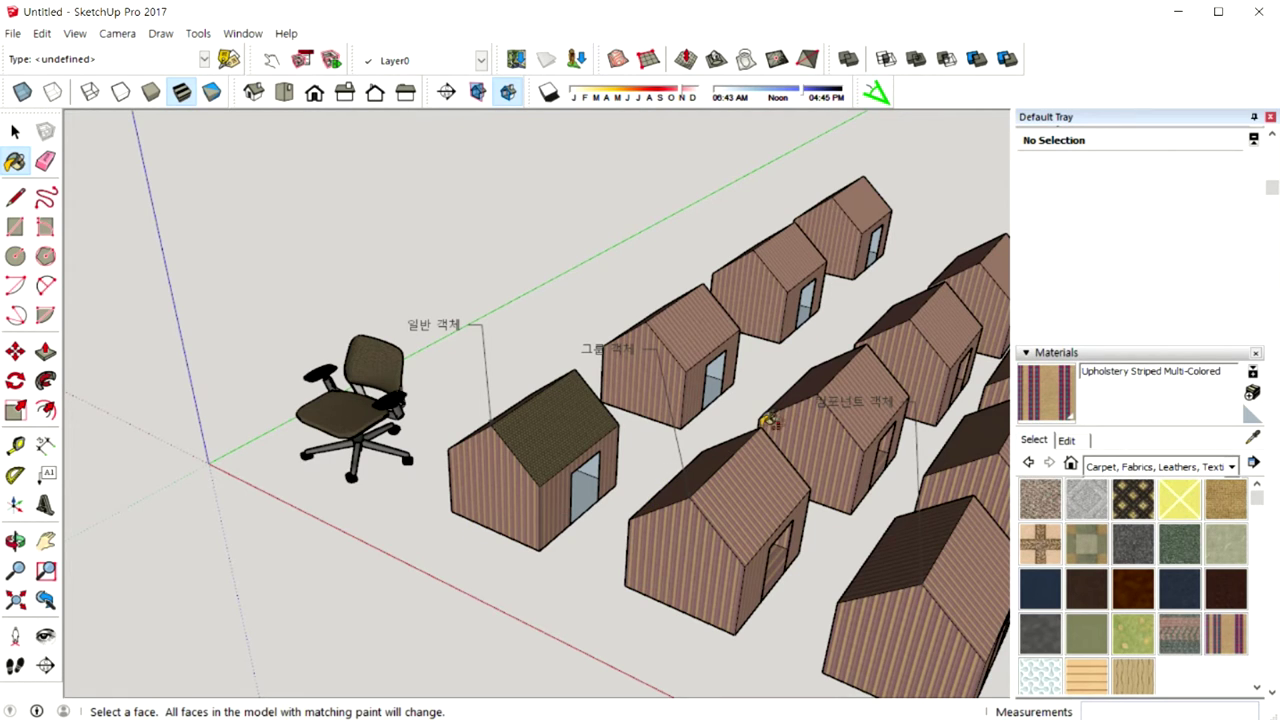
left_click(713, 505, "alt")
left_click(713, 505, "ctrl+shift")
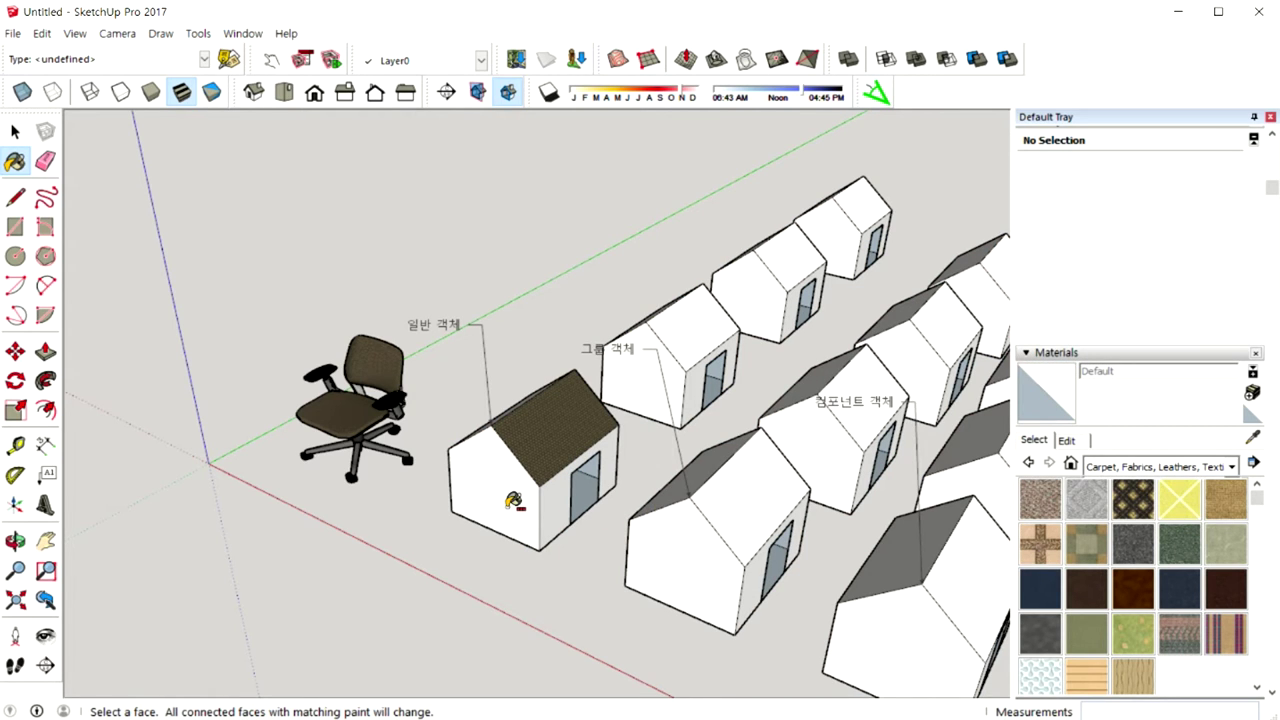
Paint the first house's walls Carpet Berber Multi, then sample Default and repaint them white
left_click(1040, 500)
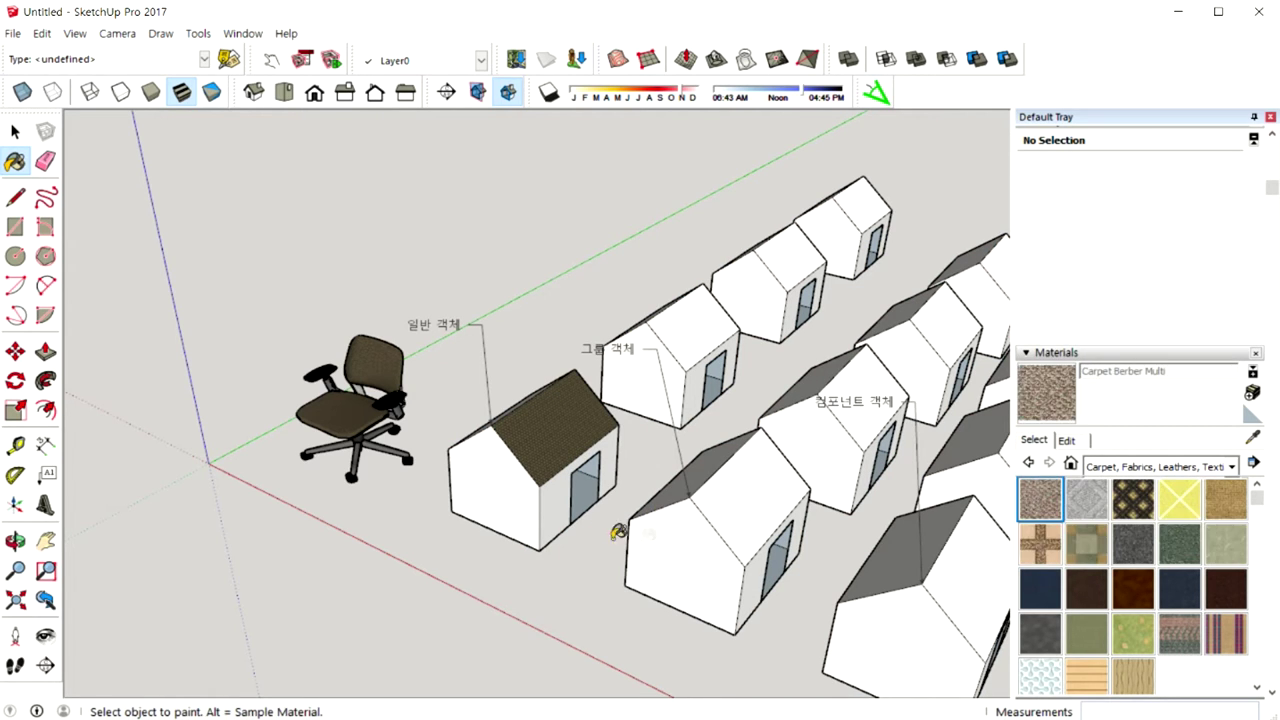
left_click(514, 502)
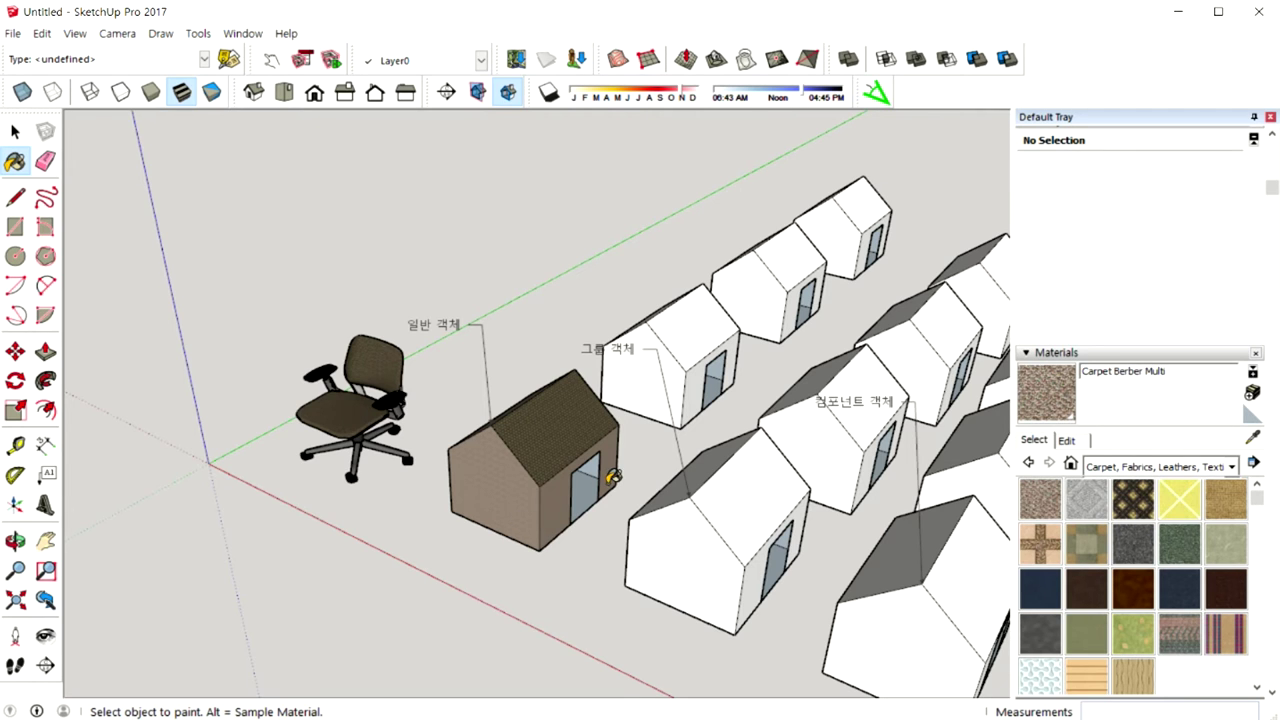
middle_click_drag(540, 511, 654, 500)
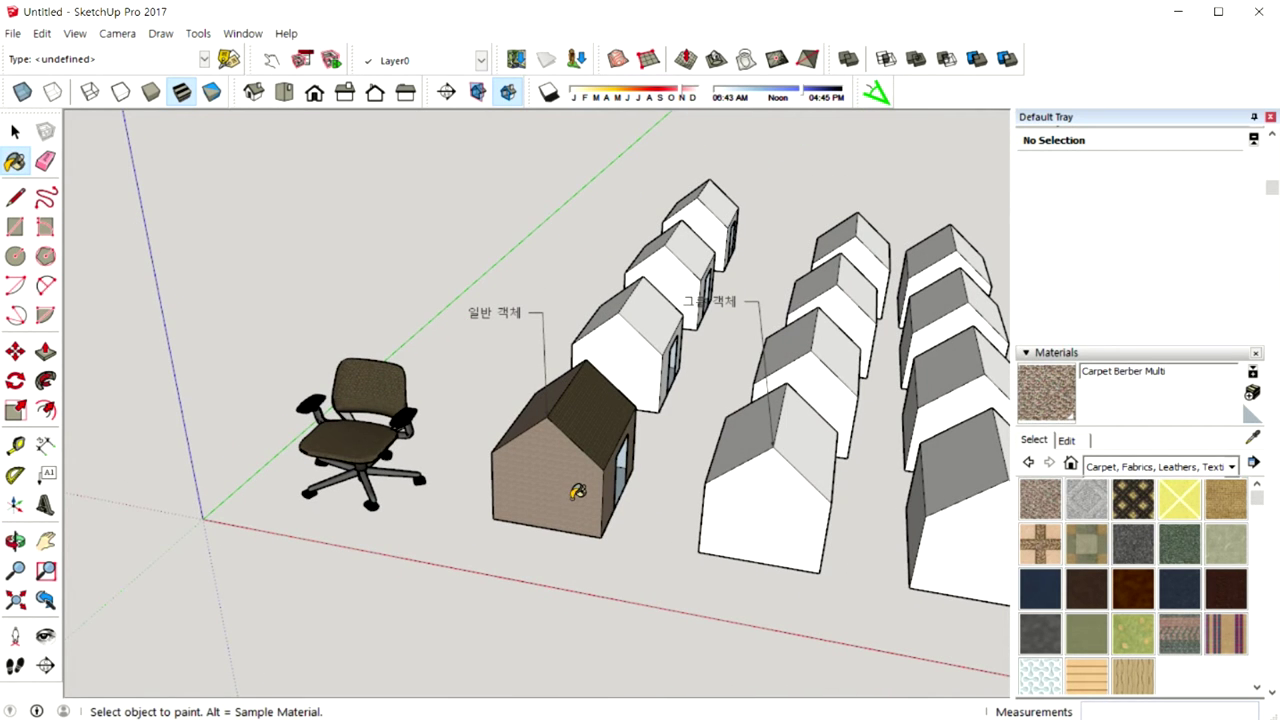
middle_click_drag(594, 517, 503, 533)
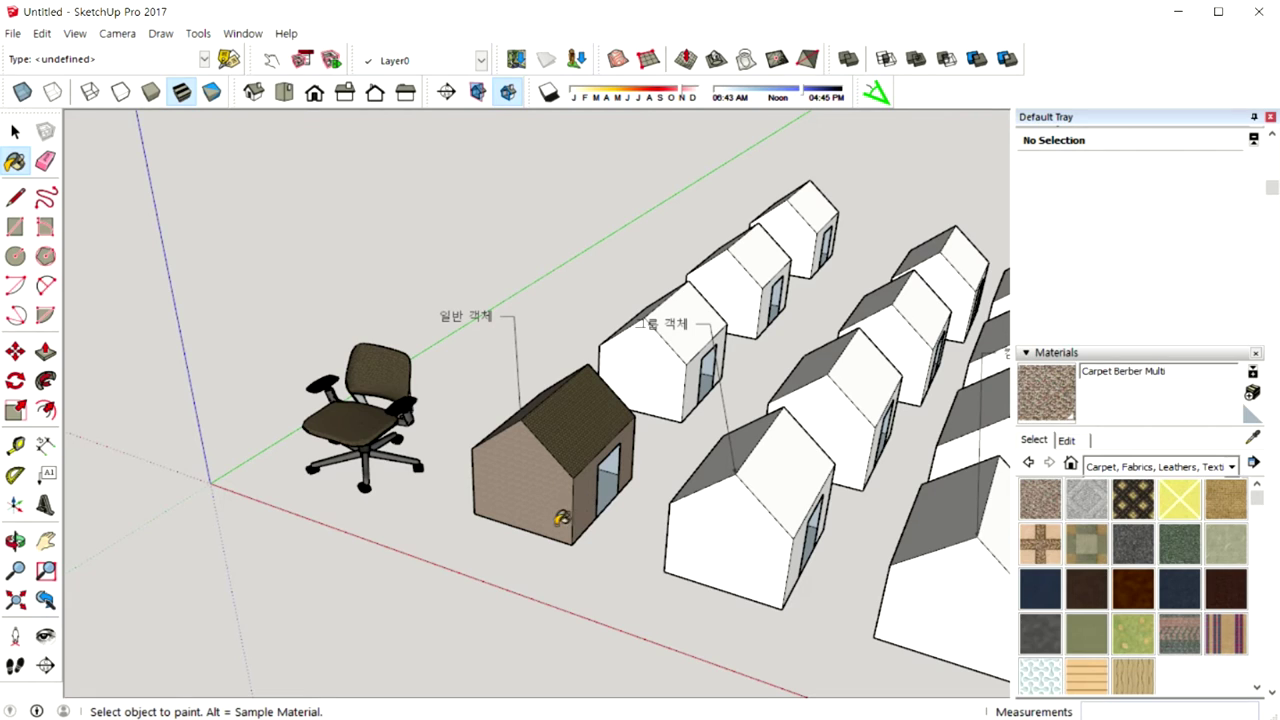
left_click(571, 514, "alt")
left_click(568, 500, "ctrl")
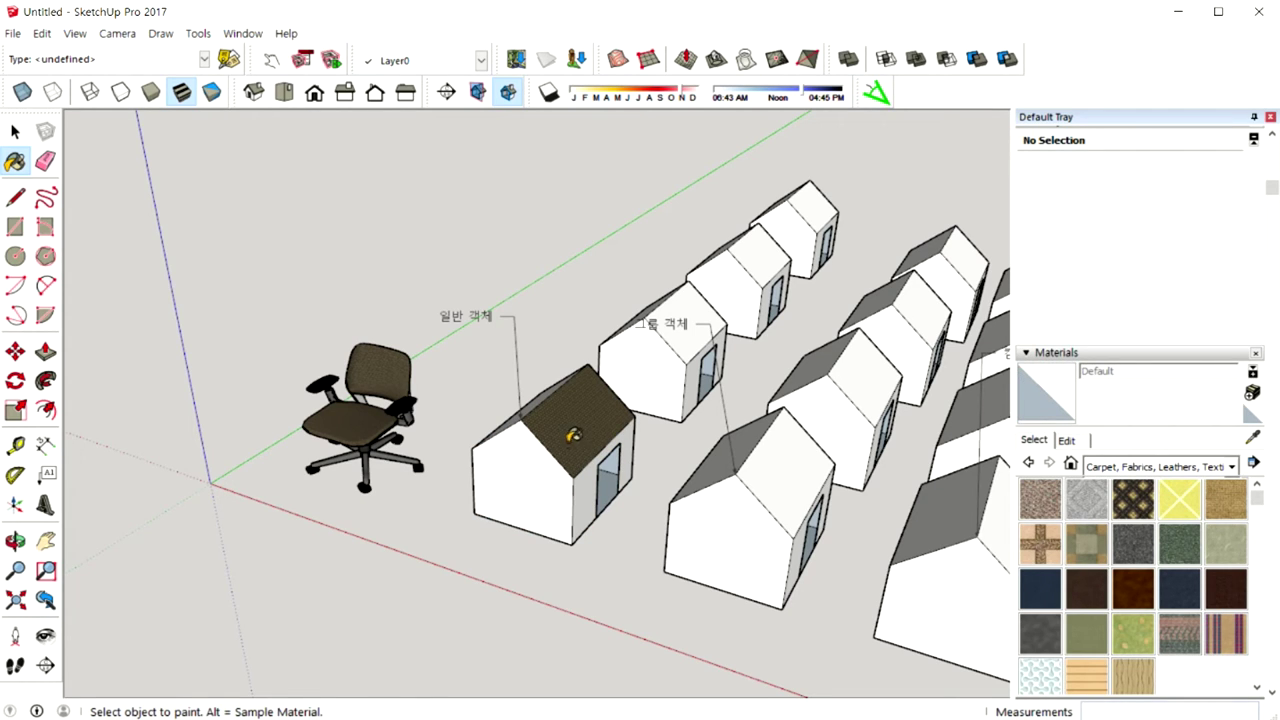
Paint the side wall Carpet Pattern Leaf Squares Tan and the front wall Leather Blue
left_click(1040, 543)
left_click(590, 503)
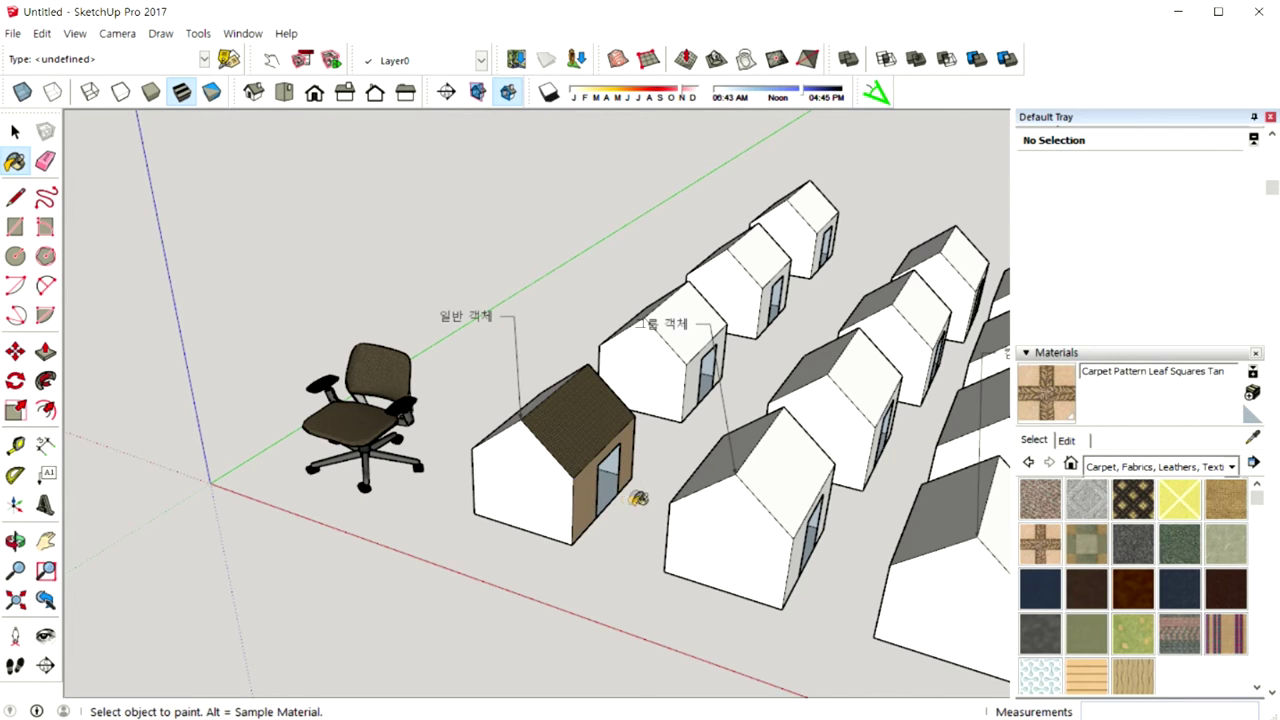
left_click(1040, 585)
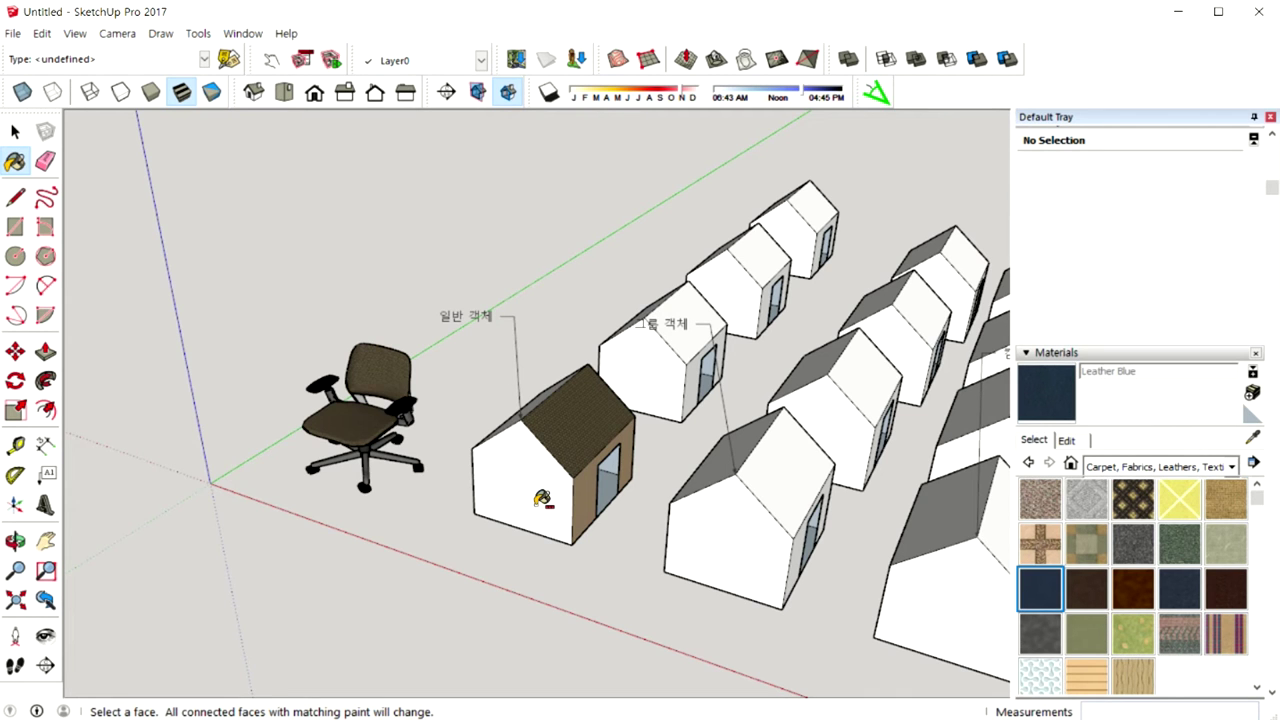
left_click(541, 498)
mouse_move(541, 498)
middle_mouse_down()
mouse_move(847, 467)
mouse_move(506, 491)
middle_mouse_up()
Return the house's front face to the white Default material
key("b")
left_click(563, 499, "alt")
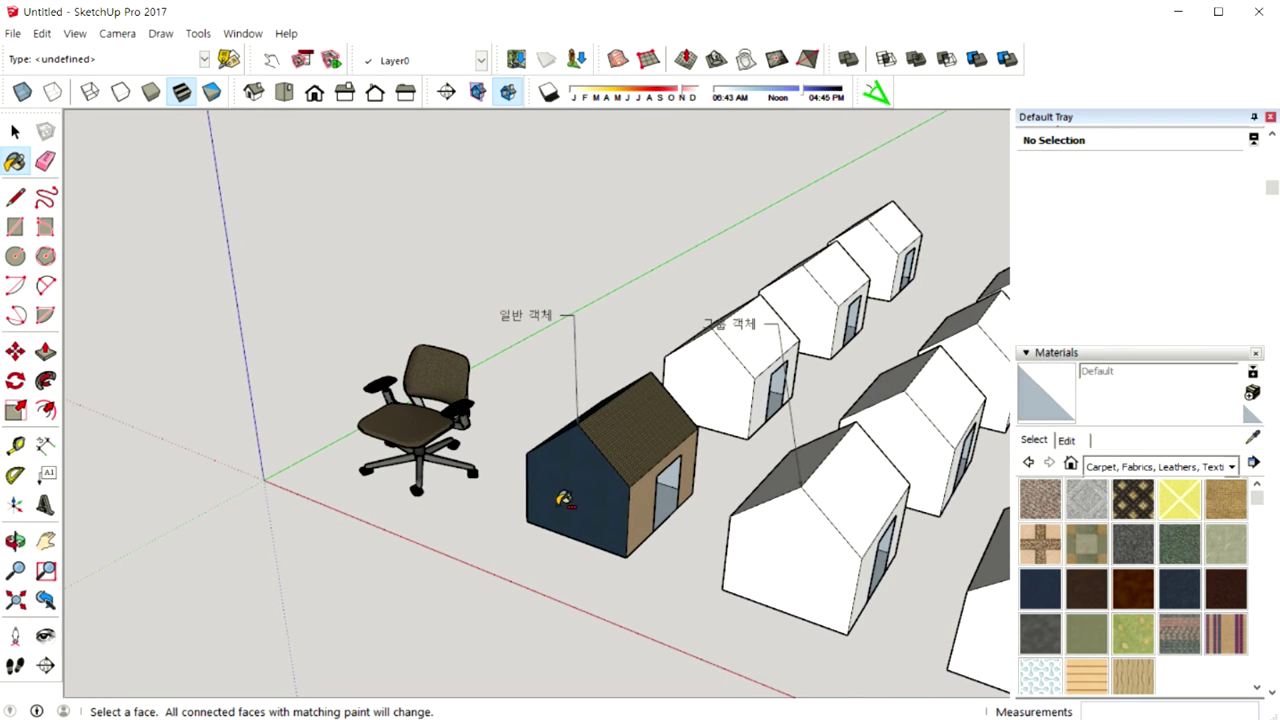
left_click(563, 499, "ctrl")
Paint the first house's front and side walls Leather Blue
middle_click_drag(597, 497, 666, 486)
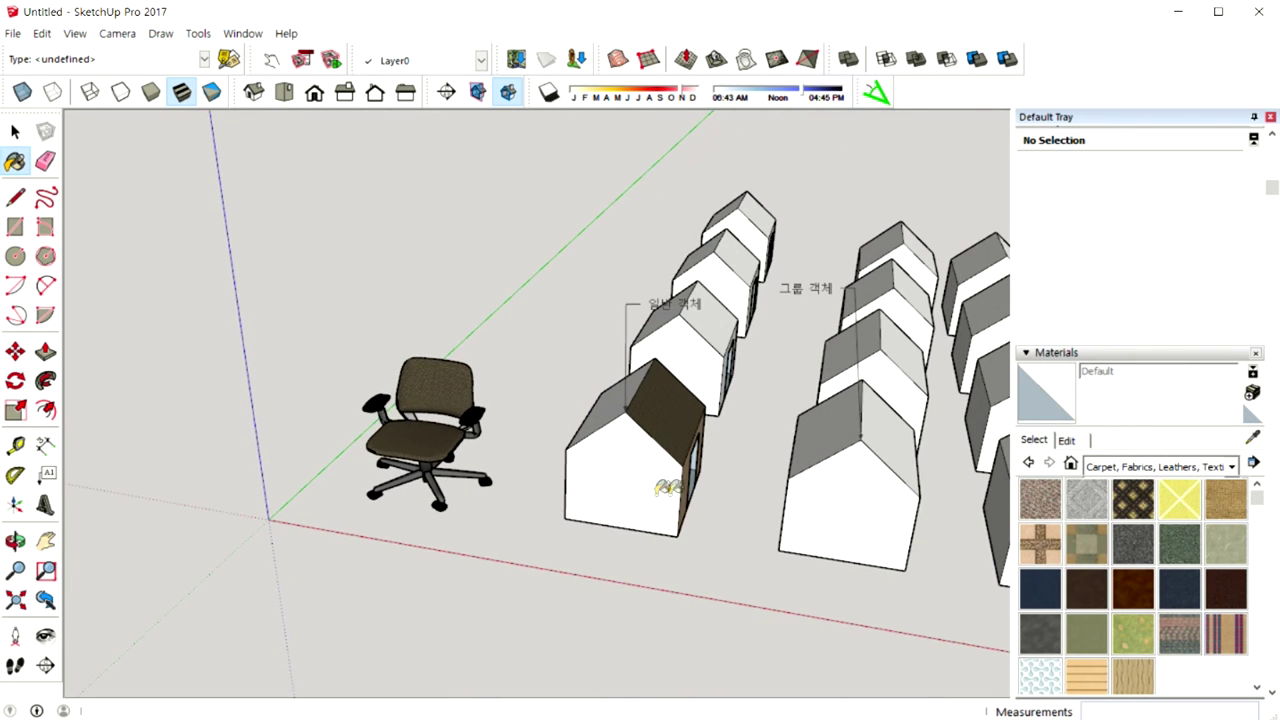
left_click(1040, 588)
left_click(660, 490, "ctrl")
middle_click_drag(674, 488, 677, 483)
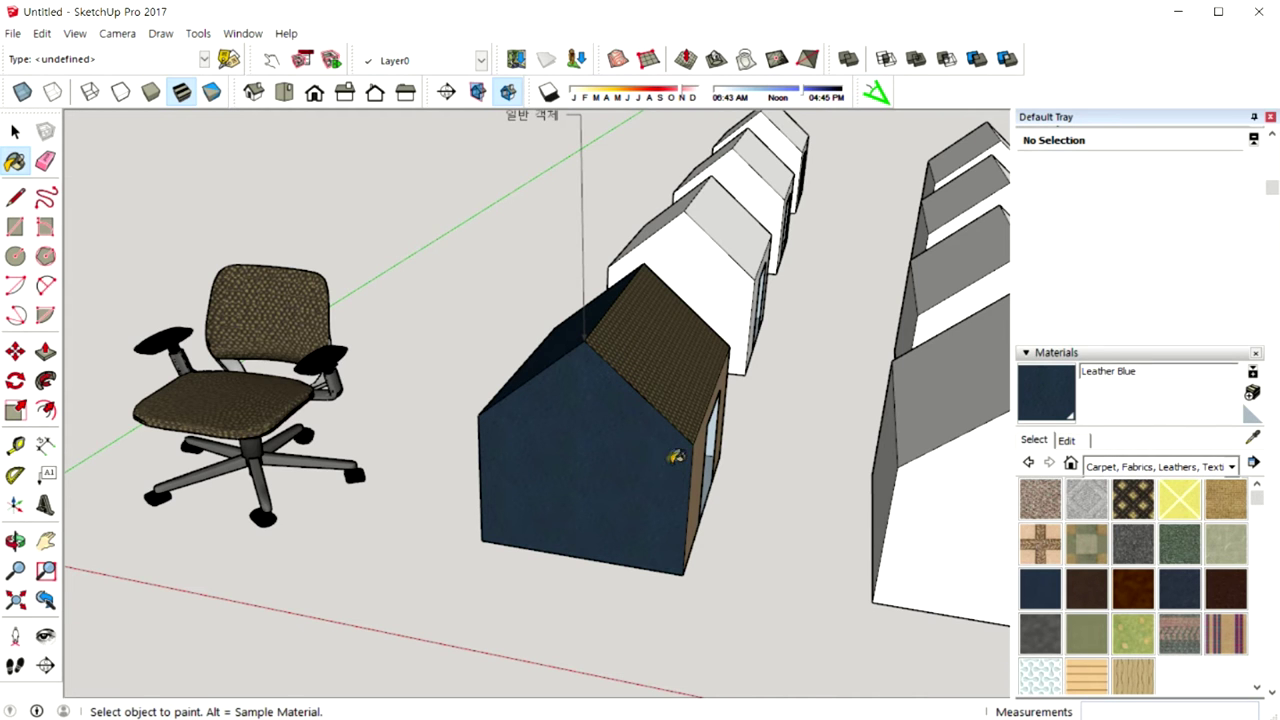
mouse_move(645, 452)
middle_mouse_down()
mouse_move(787, 455)
mouse_move(575, 488)
middle_mouse_up()
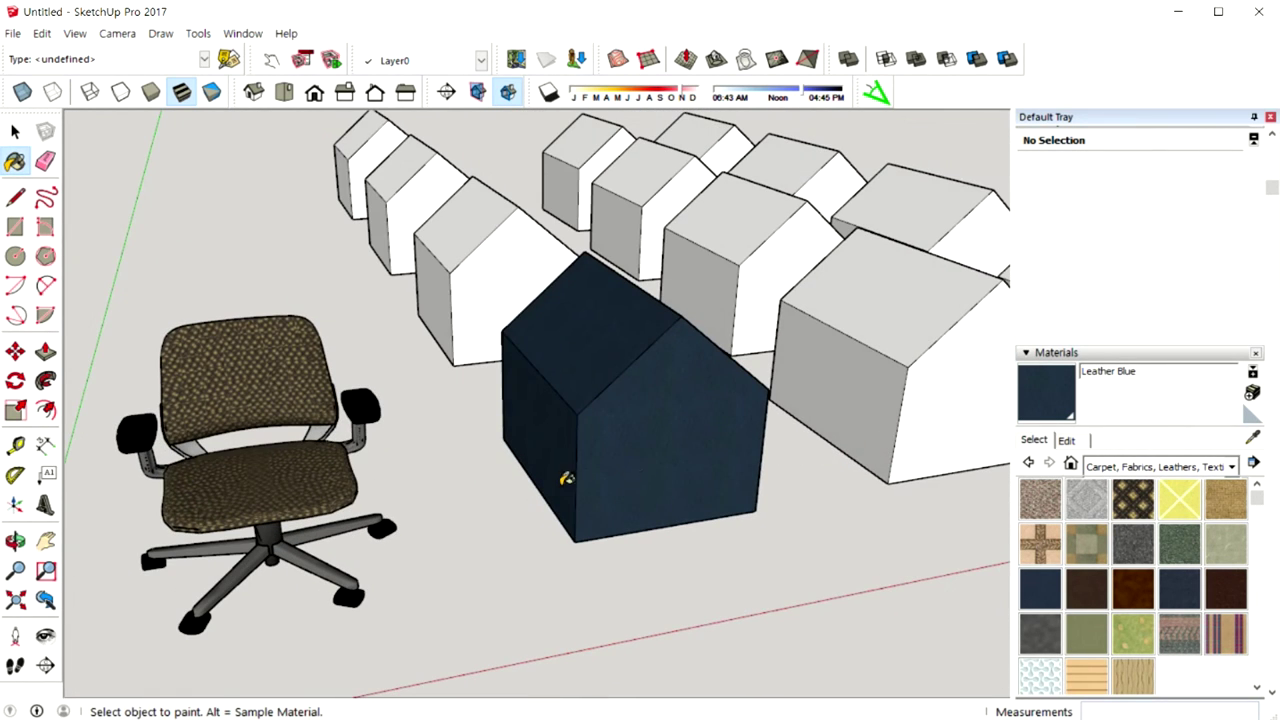
Replace all Leather Blue faces with Carpet Pattern Leaf Squares Tan and inspect the house front
middle_click_drag(670, 452, 706, 446)
left_click(1042, 548)
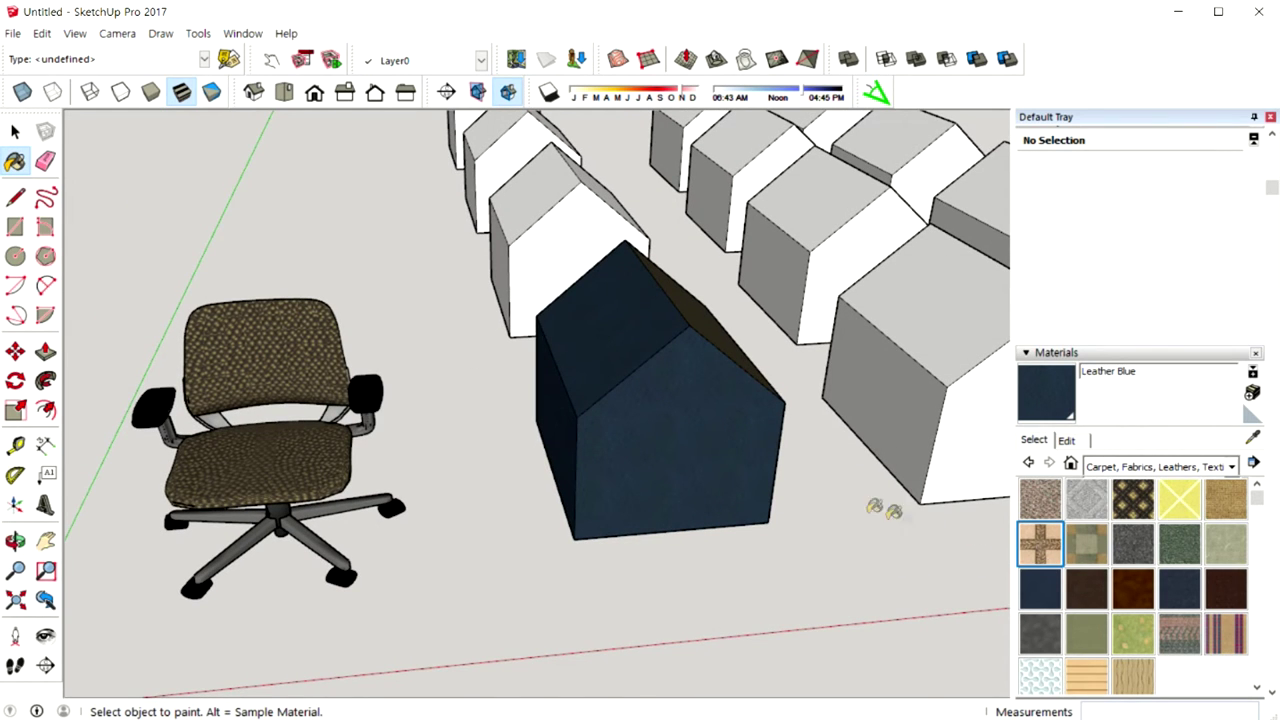
left_click(687, 458, "ctrl")
middle_click_drag(709, 452, 680, 466)
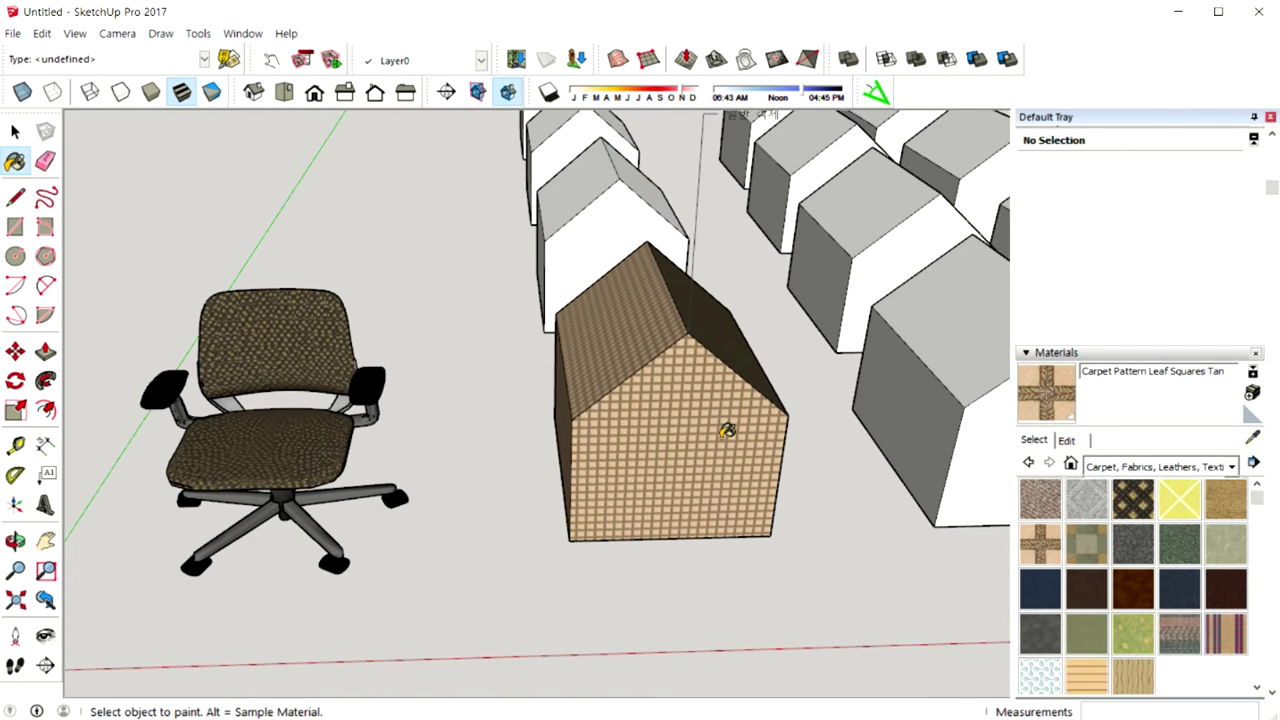
middle_click_drag(726, 430, 600, 453)
middle_click_drag(778, 488, 649, 495)
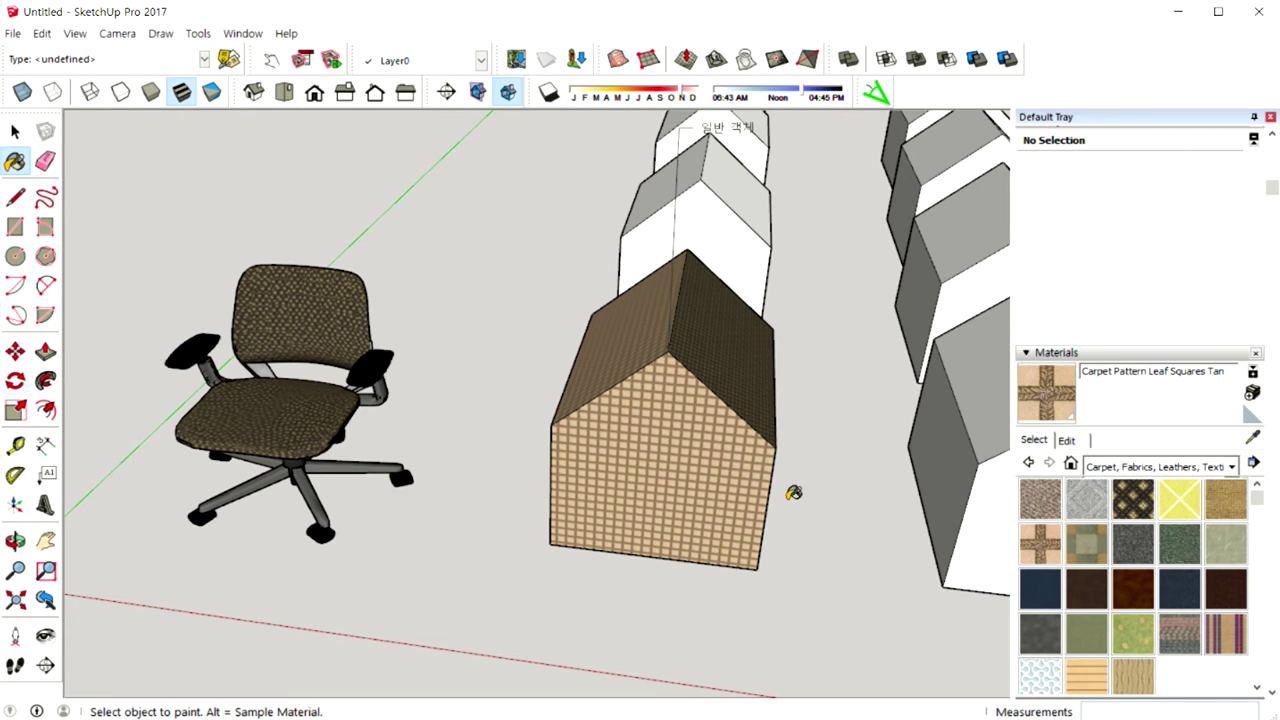
middle_click_drag(803, 494, 670, 494)
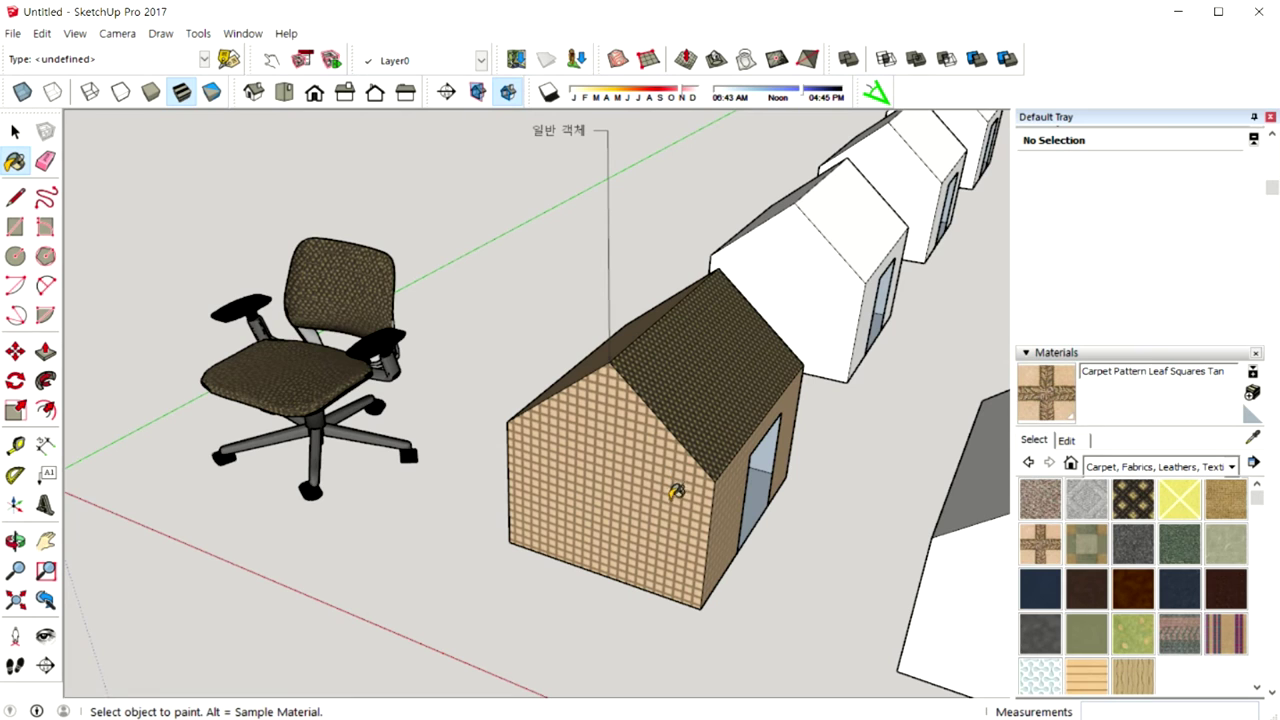
key("shift")
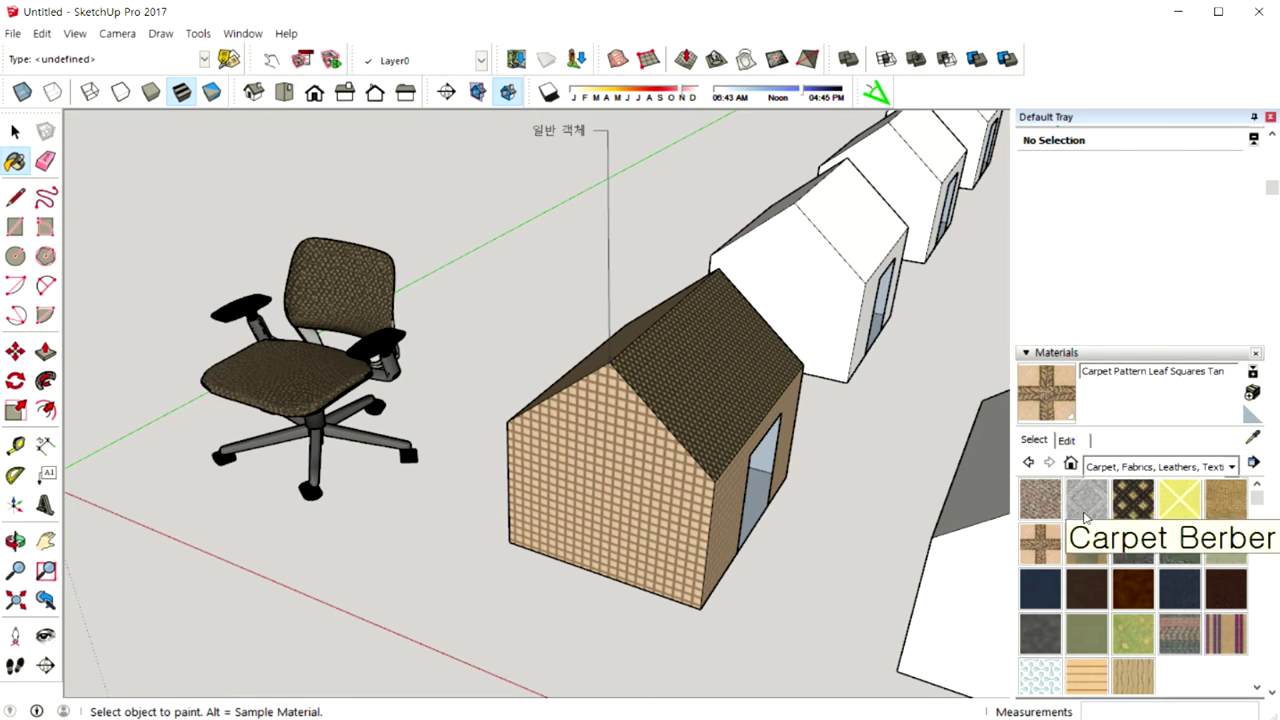
Paint the first house's walls Carpet Berber Pattern Gray and inspect it among its neighbours
left_click(1087, 498)
left_click(600, 533)
mouse_move(663, 528)
middle_mouse_down()
mouse_move(768, 532)
mouse_move(743, 523)
middle_mouse_up()
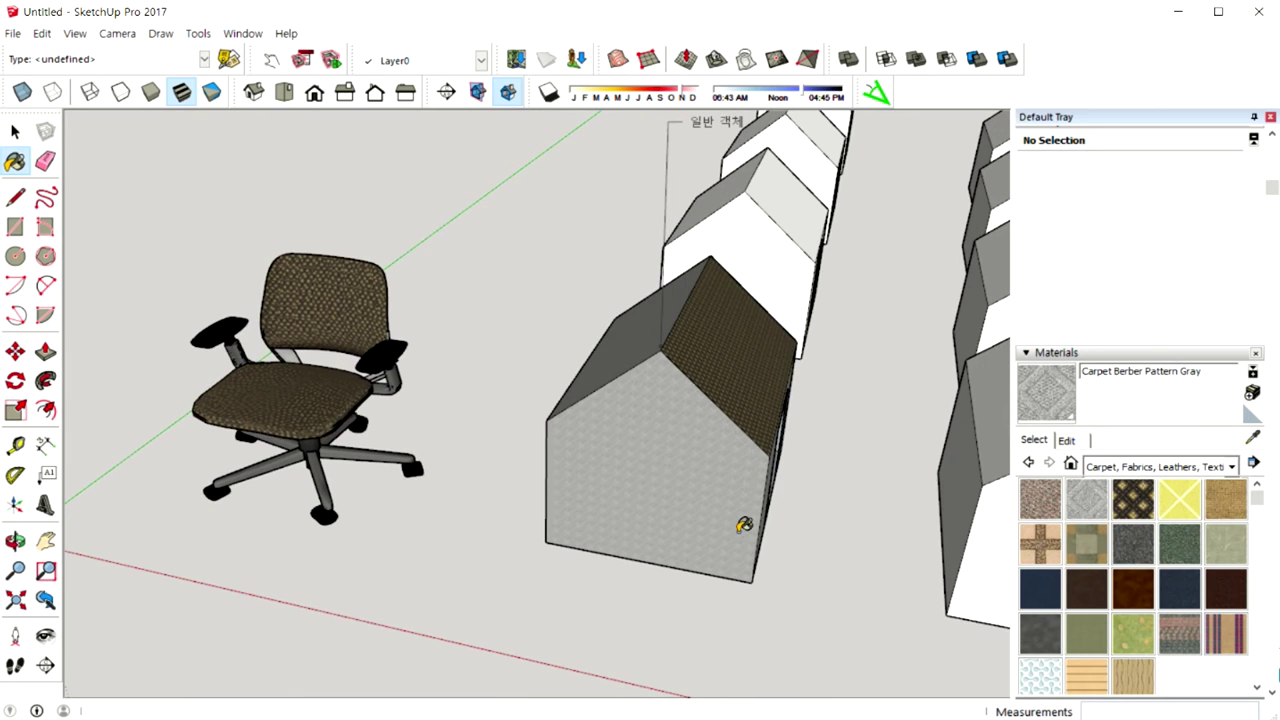
mouse_move(677, 491)
middle_mouse_down()
mouse_move(737, 463)
mouse_move(583, 485)
mouse_move(595, 478)
middle_mouse_up()
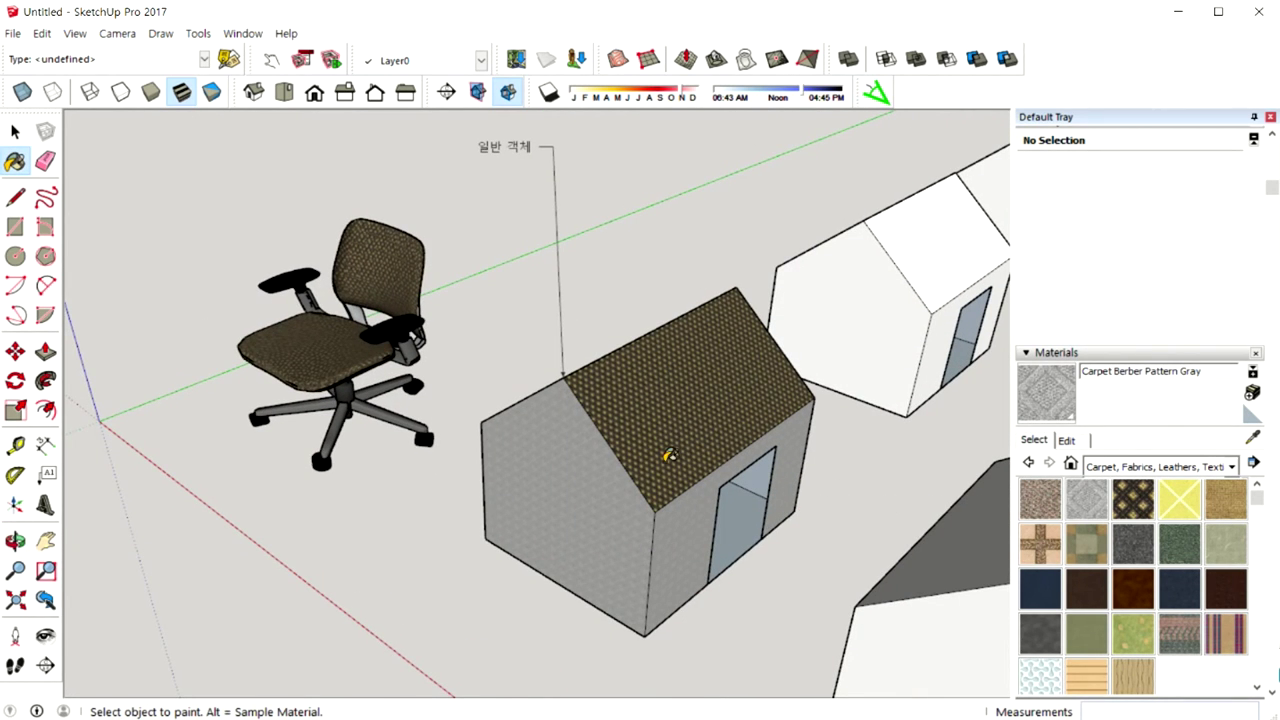
scroll(667, 452, "down", 2)
scroll(668, 456, "down", 2)
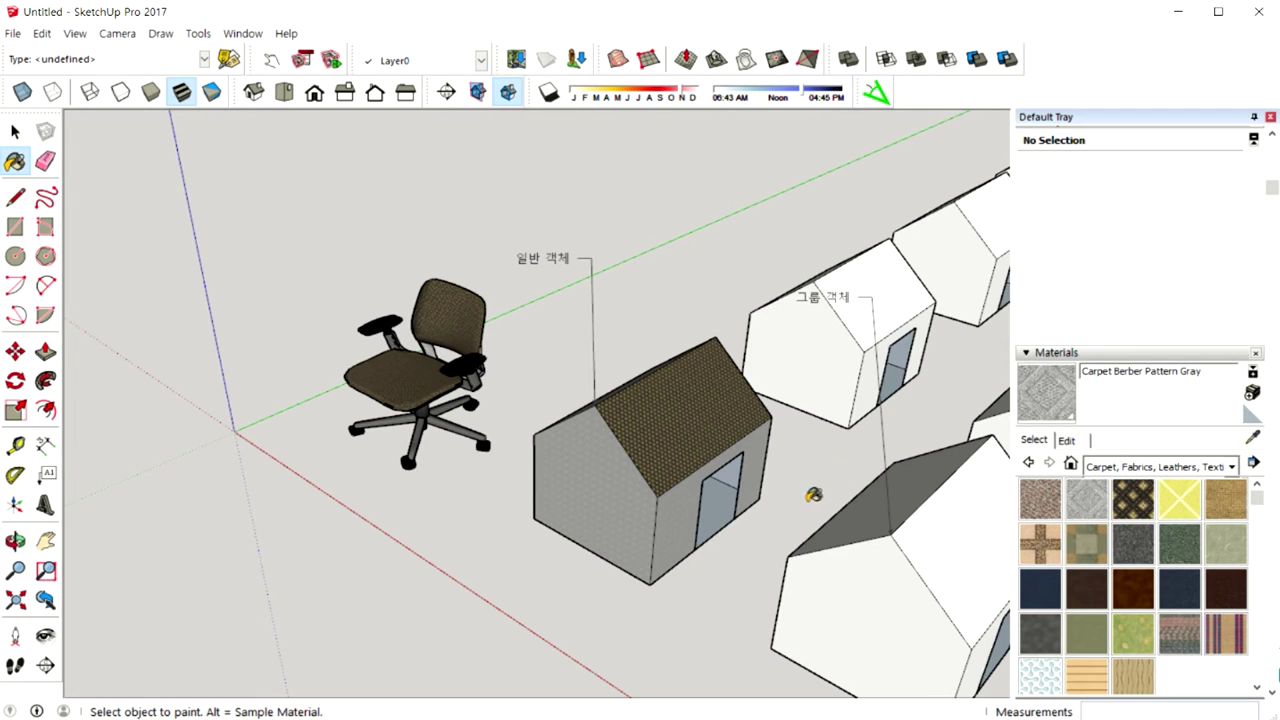
middle_click_drag(817, 495, 911, 437)
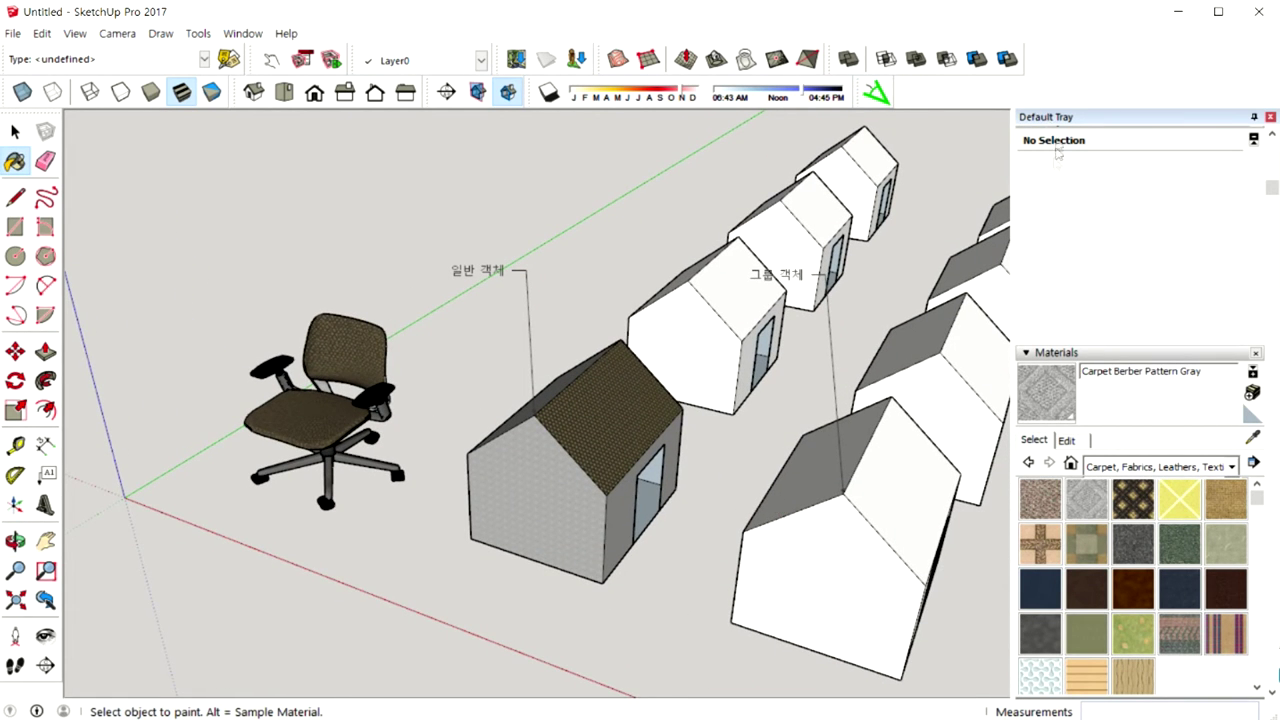
Collapse and re-expand the Materials panel, then start a new material based on the gray carpet texture
left_click(1032, 354)
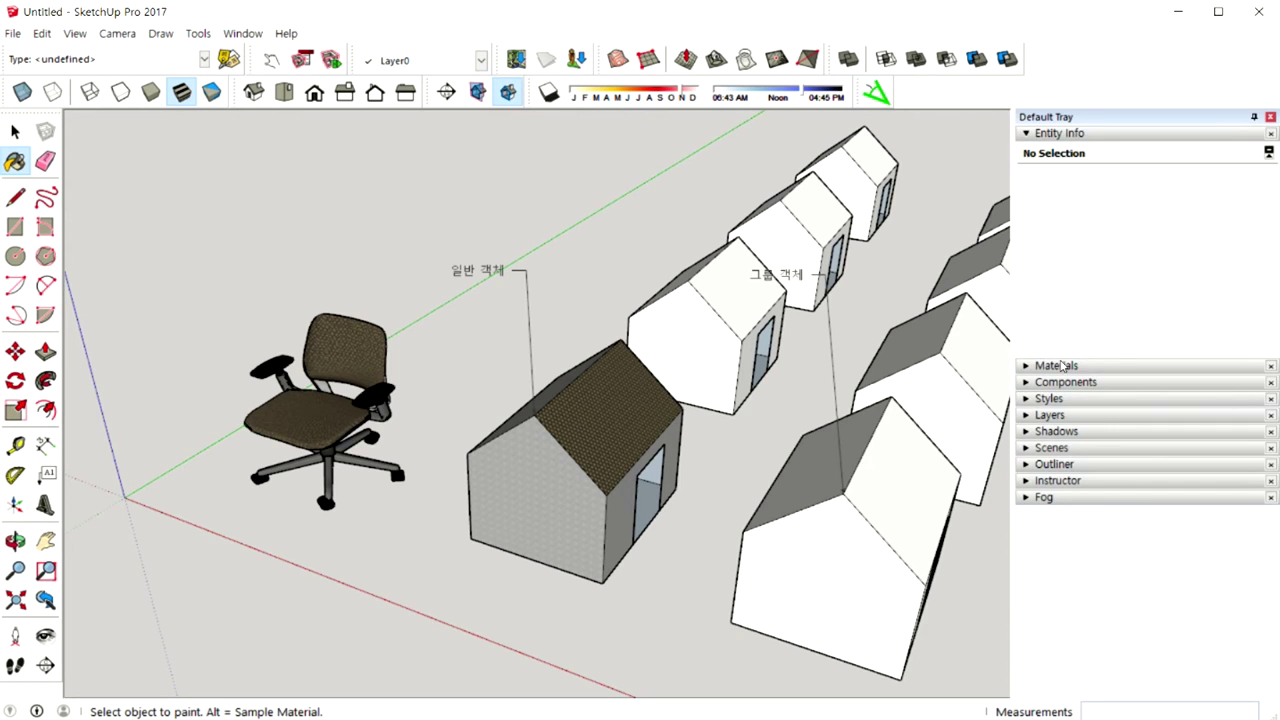
left_click(1056, 365)
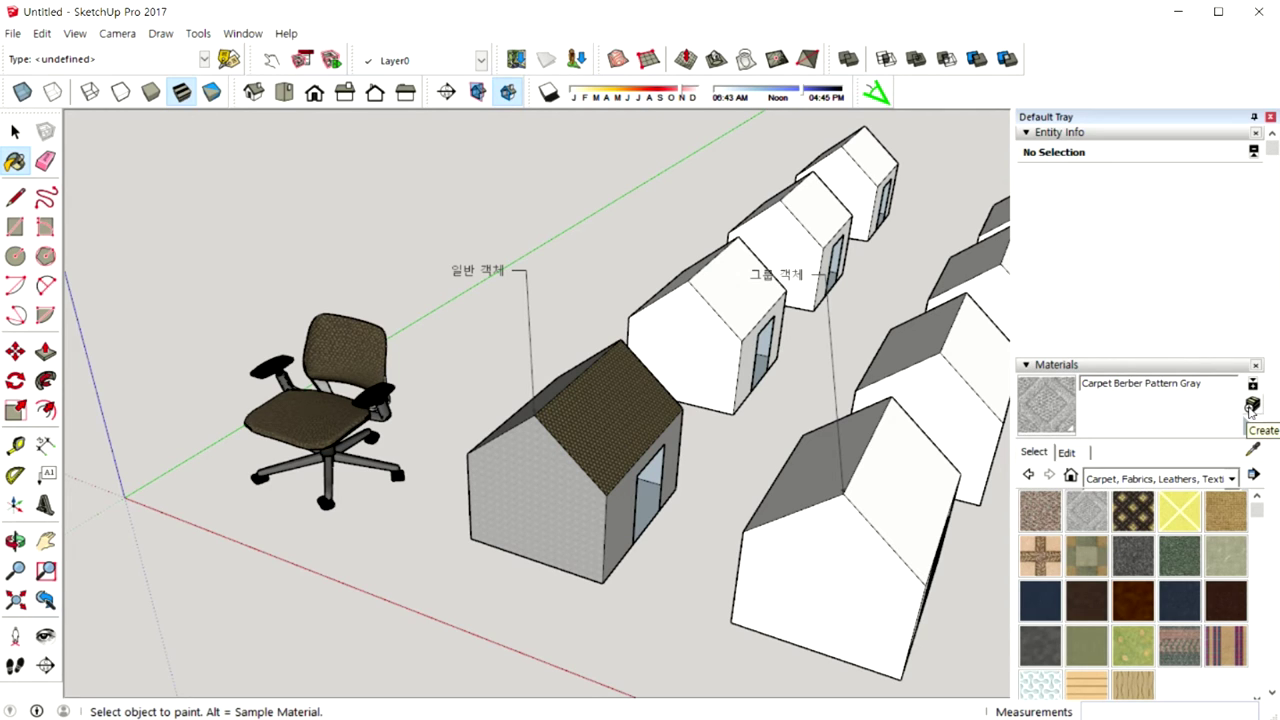
left_click(1251, 404)
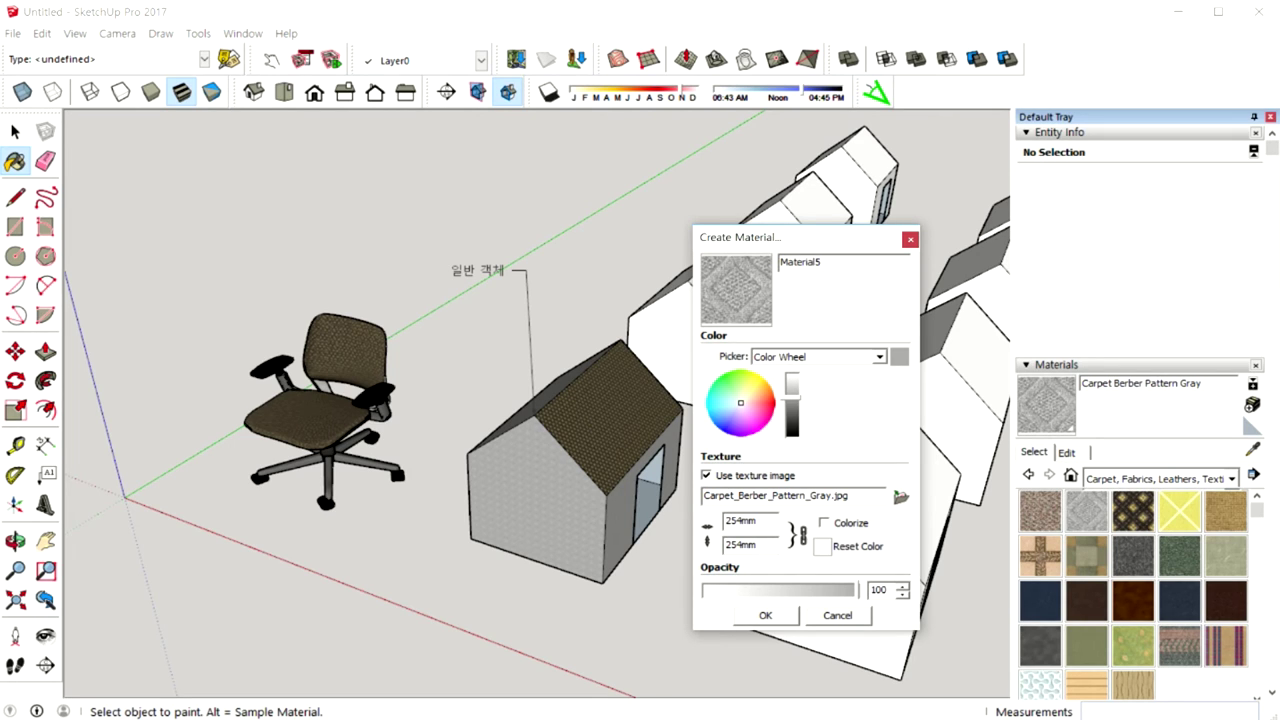
Unlink the texture aspect ratio, set the size to 300mm by 500mm, and relink it
key("Tab")
type("2")
key("BackSpace")
key("Delete")
key("Delete")
type("200")
key("BackSpace")
key("BackSpace")
key("BackSpace")
type("100")
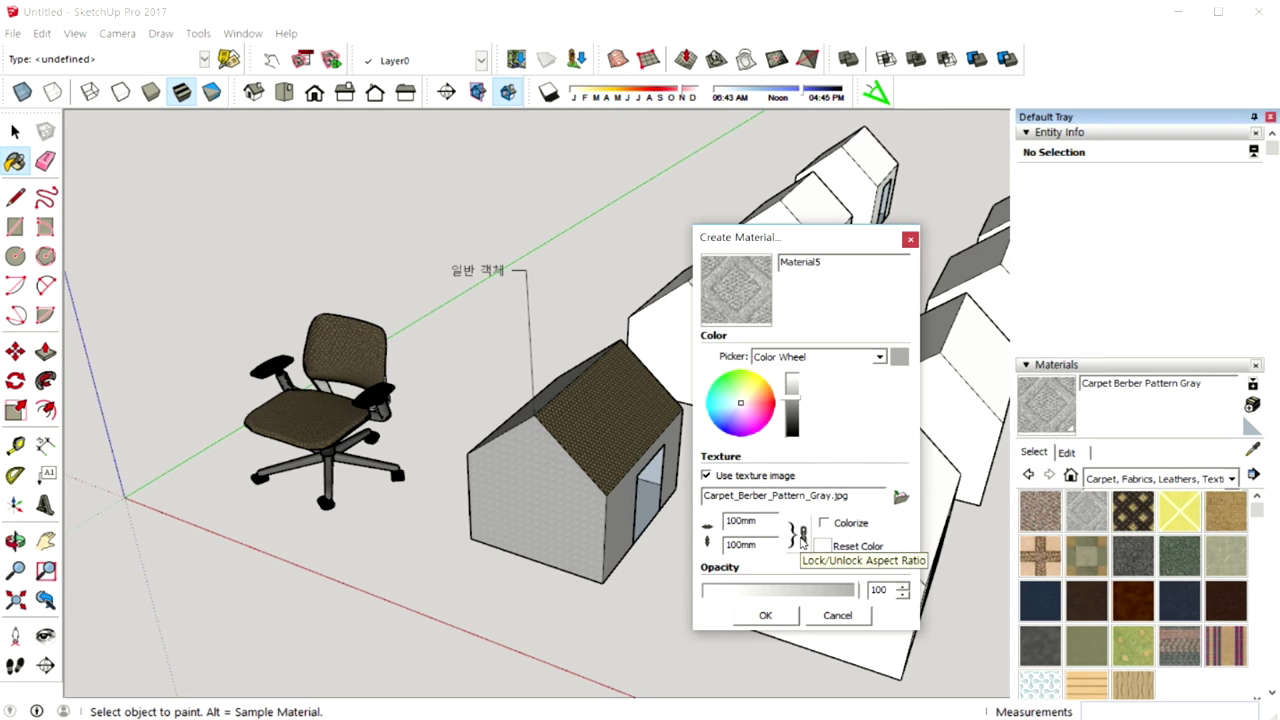
left_click(802, 538)
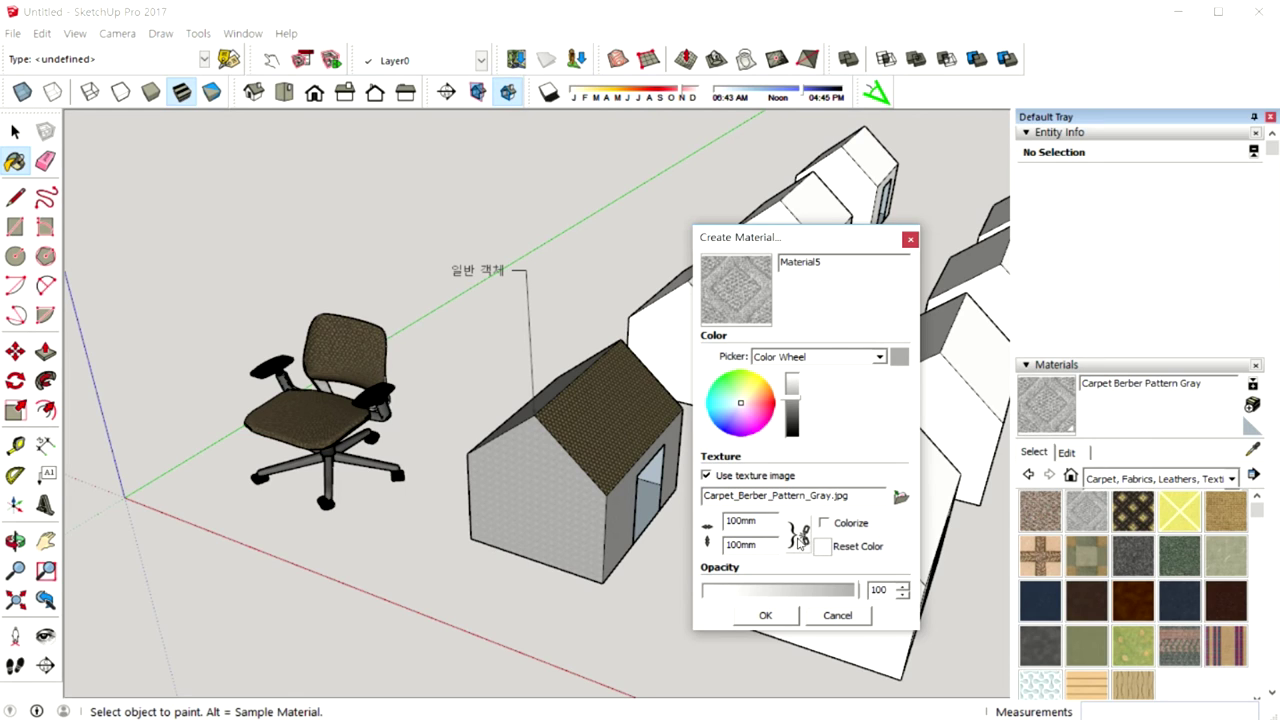
key("Tab")
type("3")
type("0")
type("5")
left_click(802, 536)
Test the opacity slider, leave it at 100, and browse for a texture image file
left_click_drag(787, 590, 736, 596)
left_click_drag(736, 596, 858, 592)
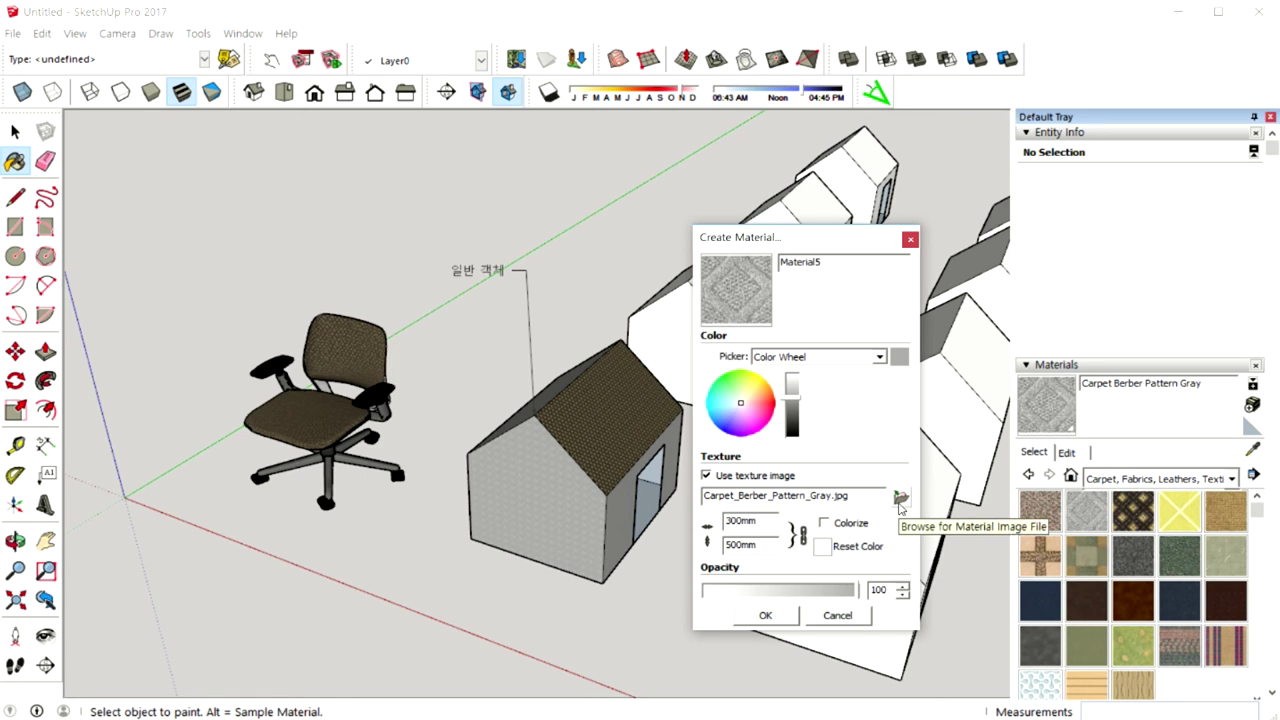
left_click(900, 498)
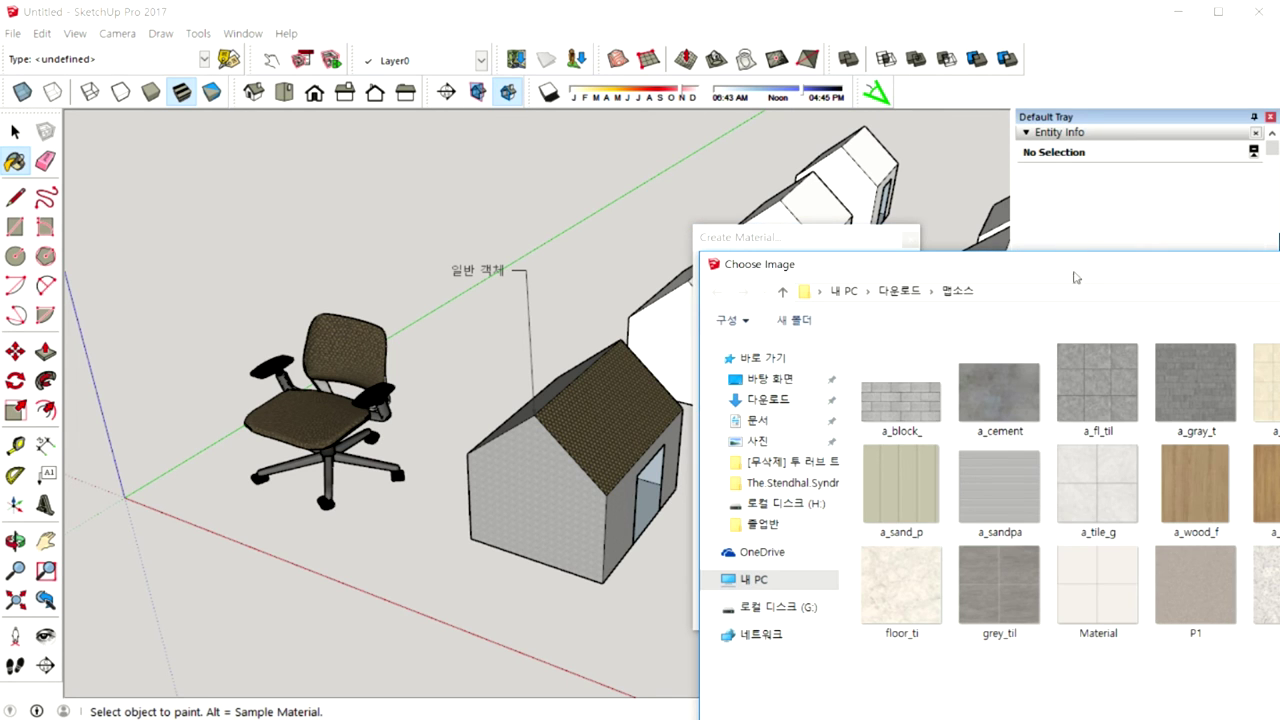
Load the a_pa_bri.jpg red-brick image as the new material's texture
left_click_drag(1075, 268, 707, 145)
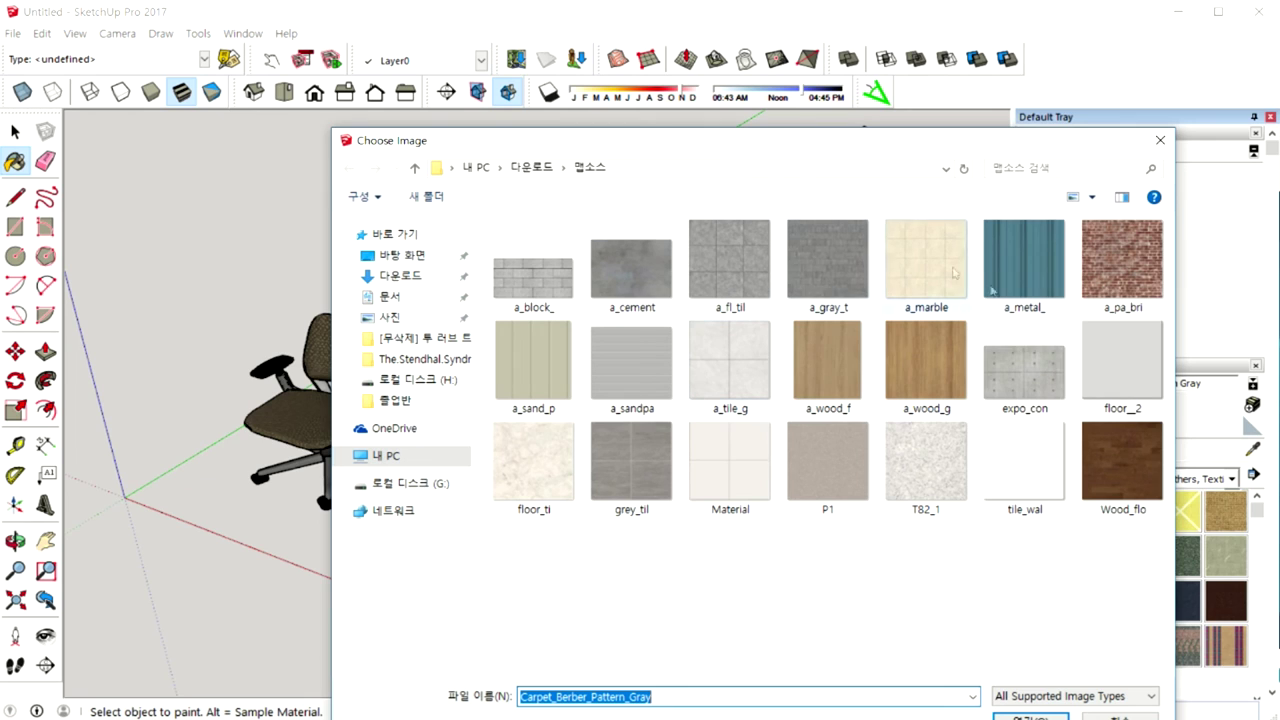
left_click(1108, 280)
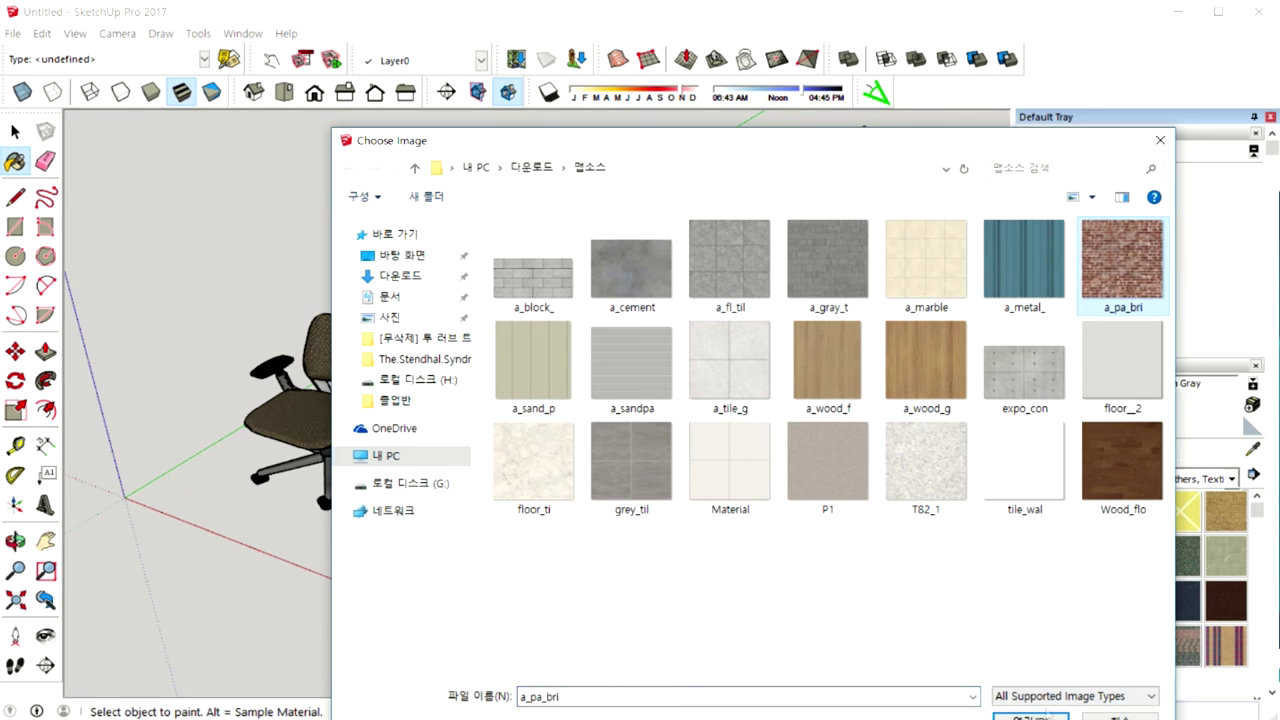
left_click(1030, 716)
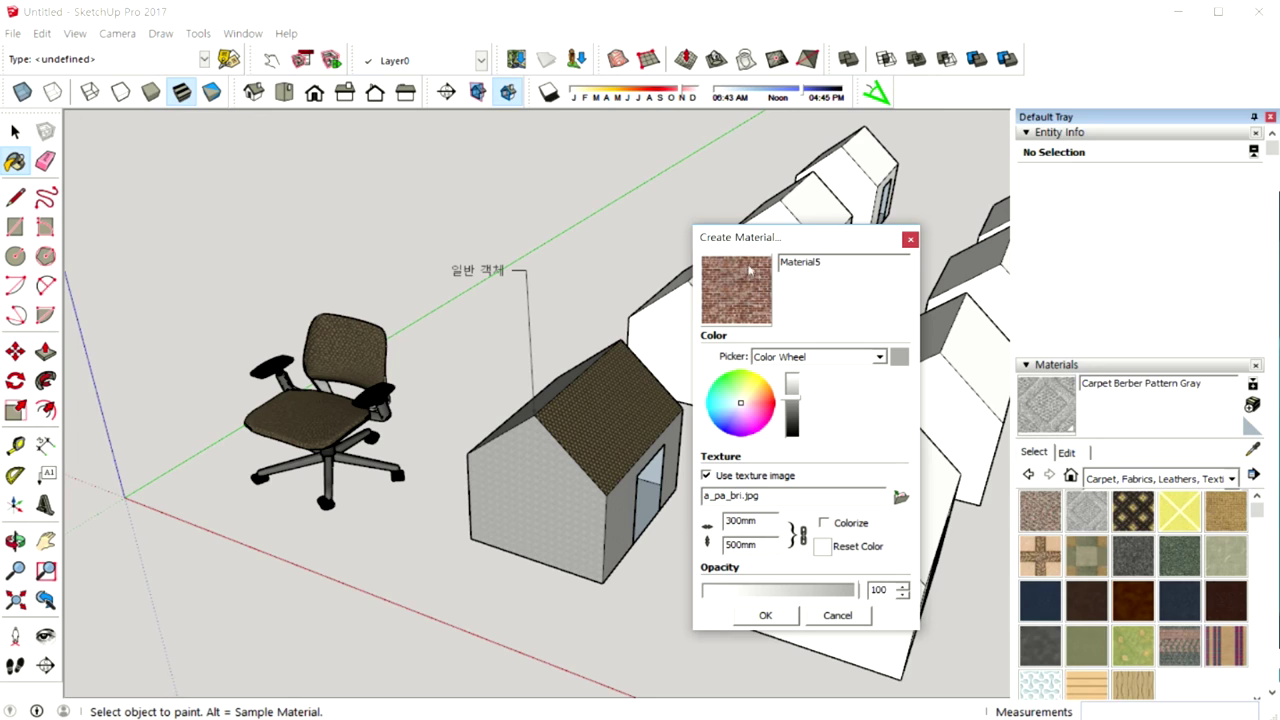
Rename Material5 to a Korean brick name and confirm creating the material
double_click(803, 261)
type("b")
type("벽")
type("적벽돌")
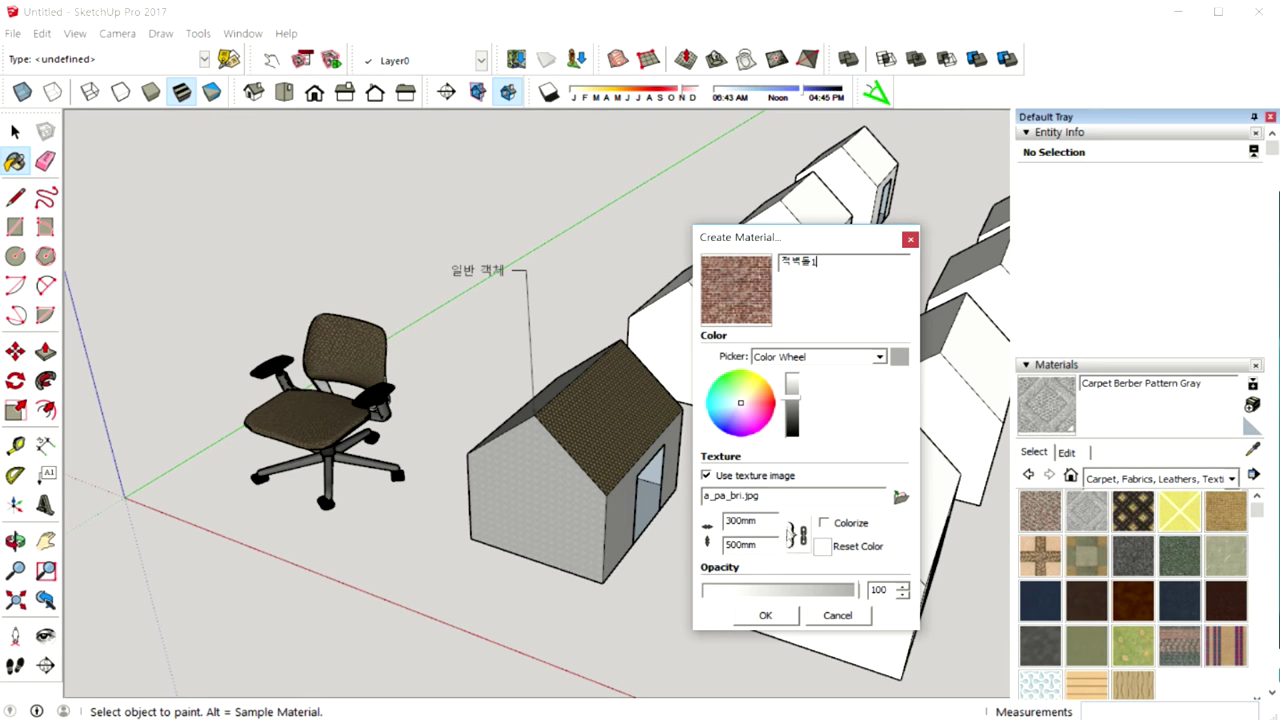
left_click(765, 617)
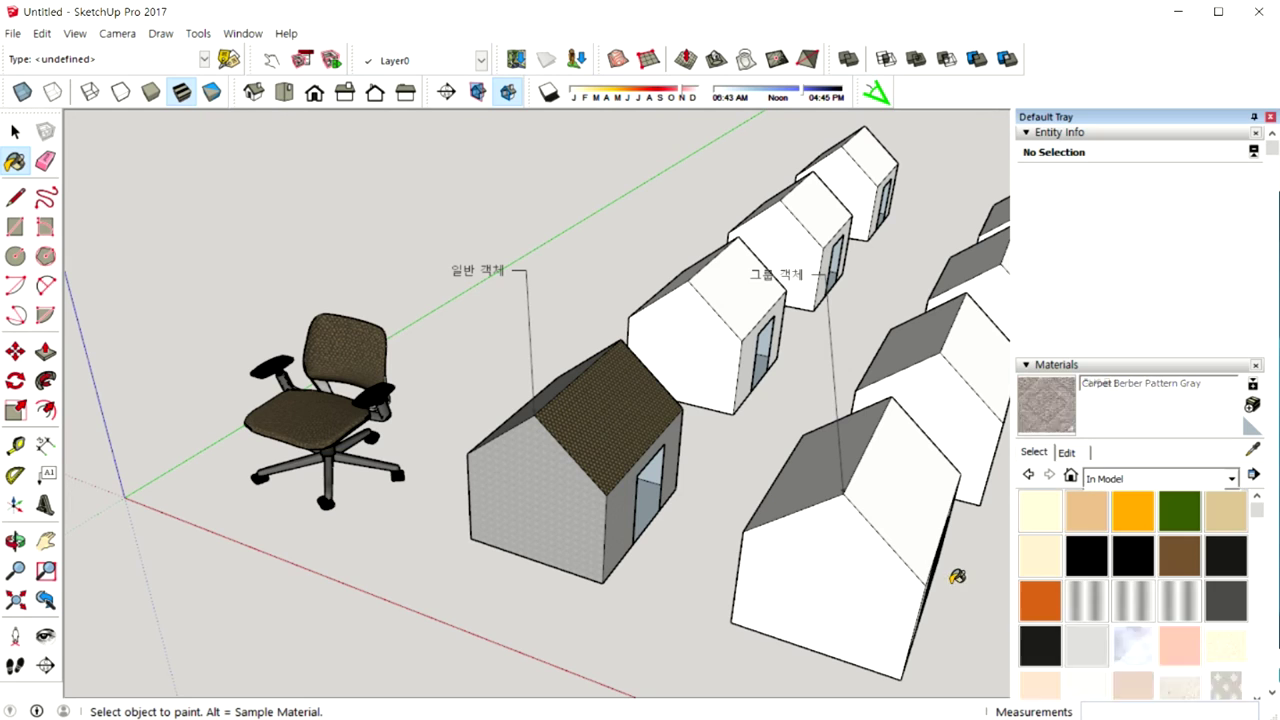
Paint the first house's front gable wall with the 적벽돌1 brick material from In Model
scroll(1155, 585, "up", 2)
scroll(1158, 582, "down", 2)
scroll(1160, 580, "up", 2)
scroll(1162, 579, "up", 2)
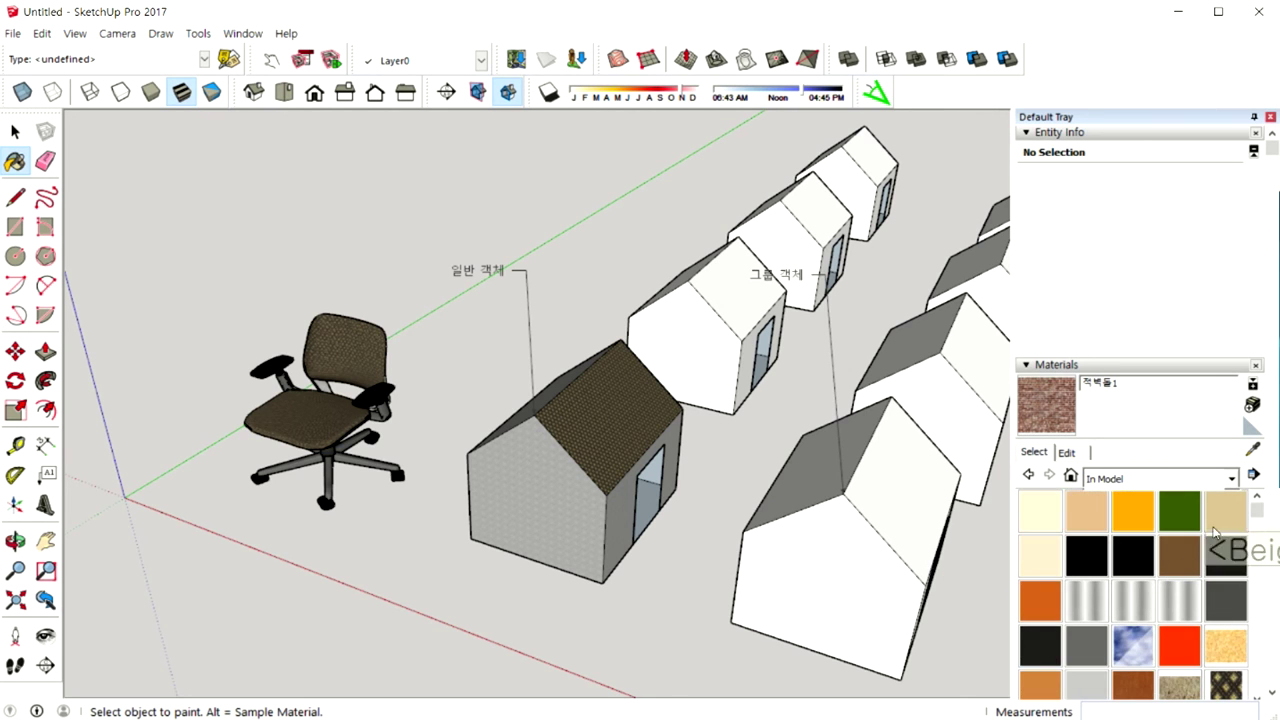
scroll(1215, 547, "down", 2)
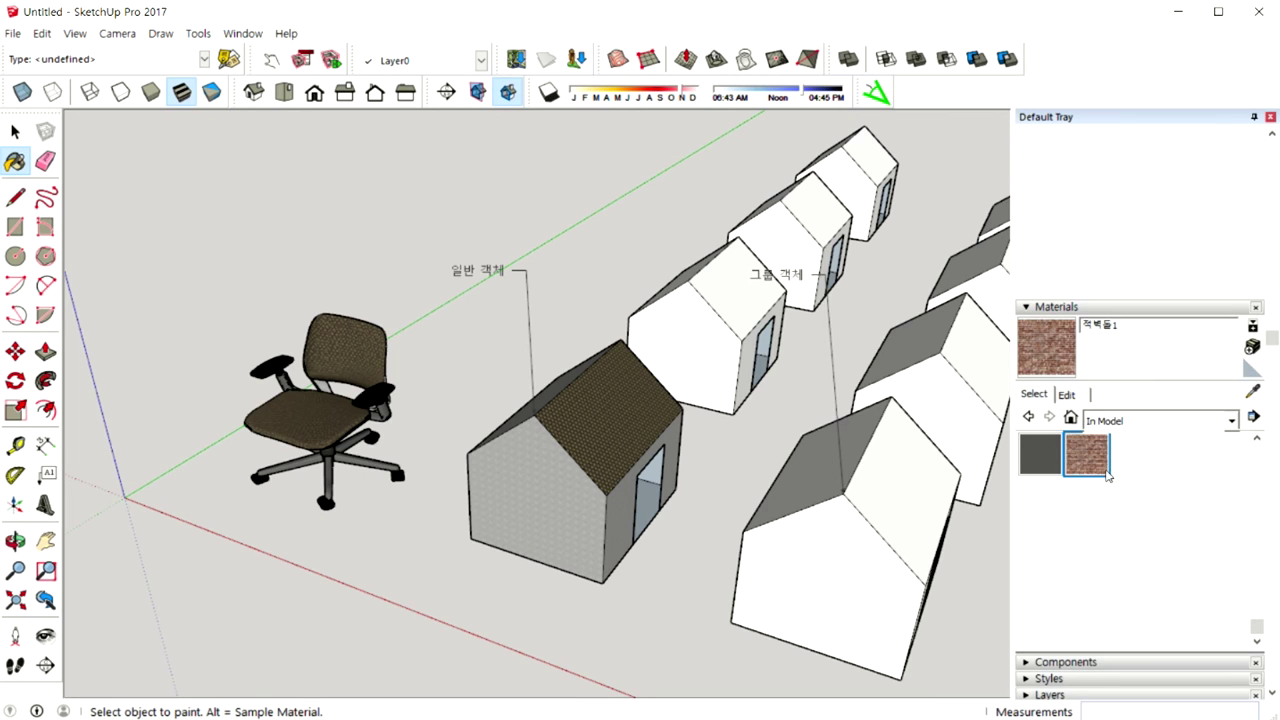
left_click(1090, 458)
left_click(565, 514)
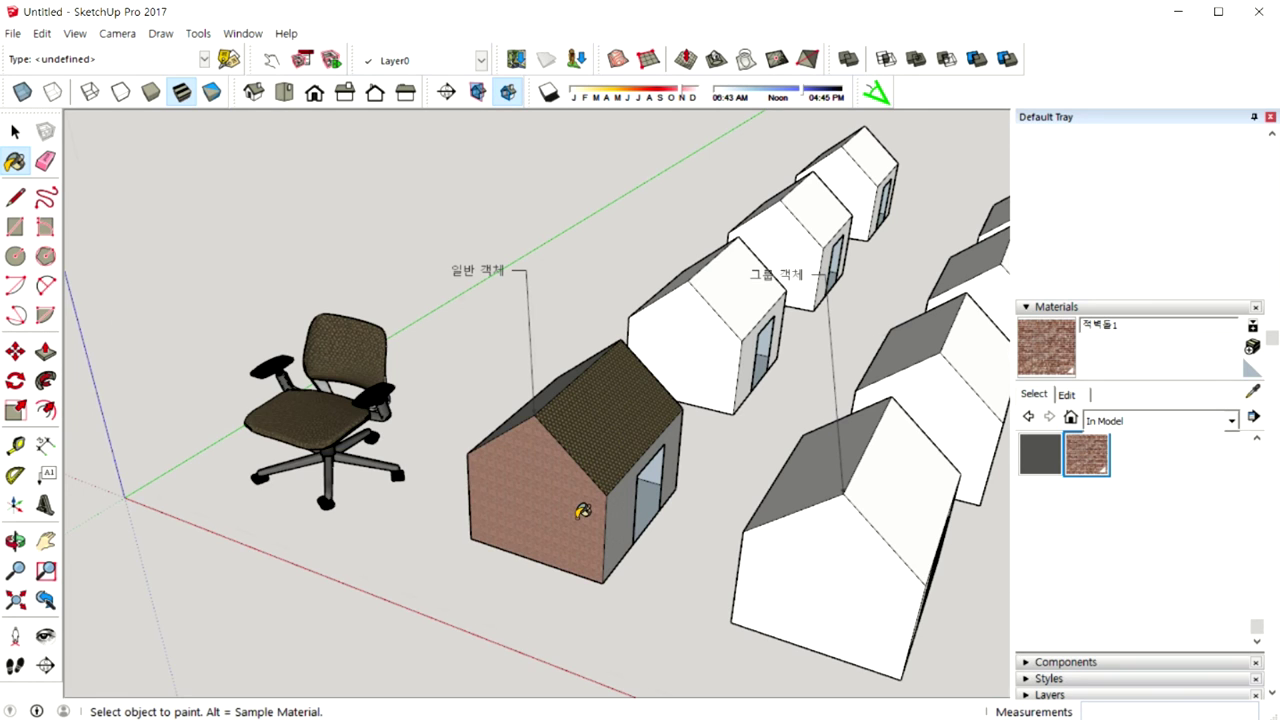
mouse_move(586, 512)
middle_mouse_down()
mouse_move(725, 425)
mouse_move(720, 438)
middle_mouse_up()
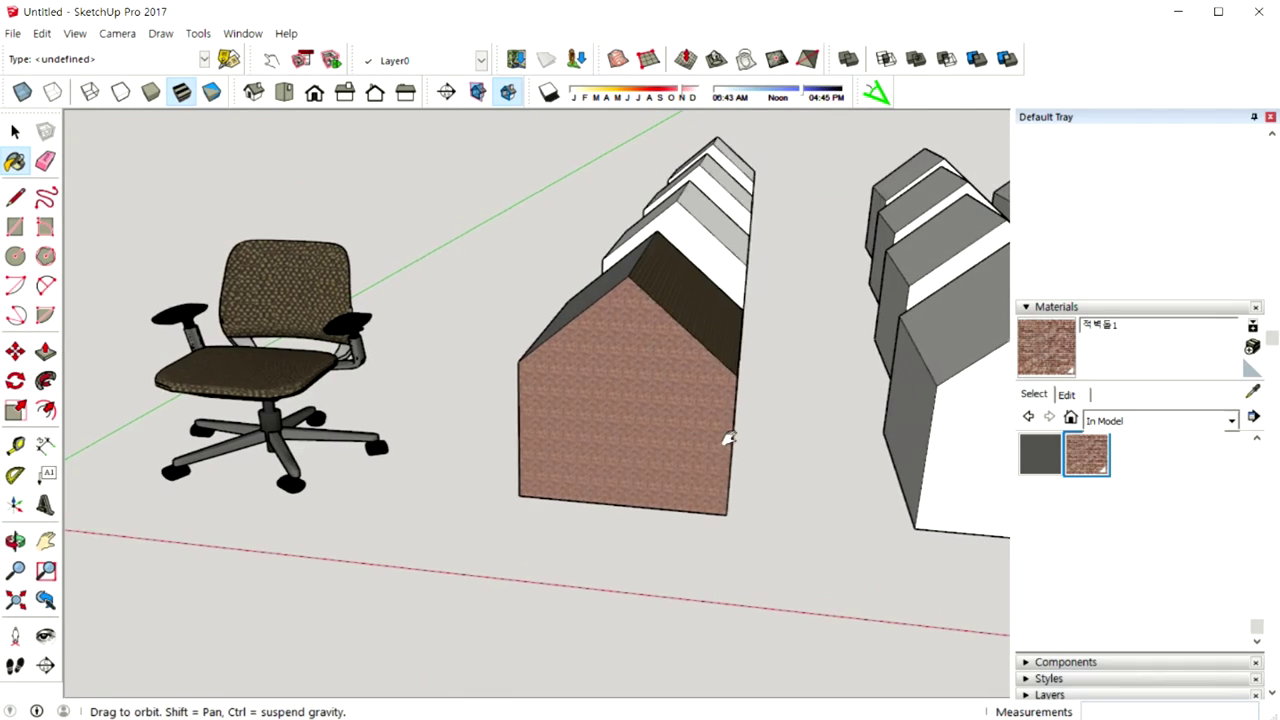
middle_click_drag(748, 403, 608, 436)
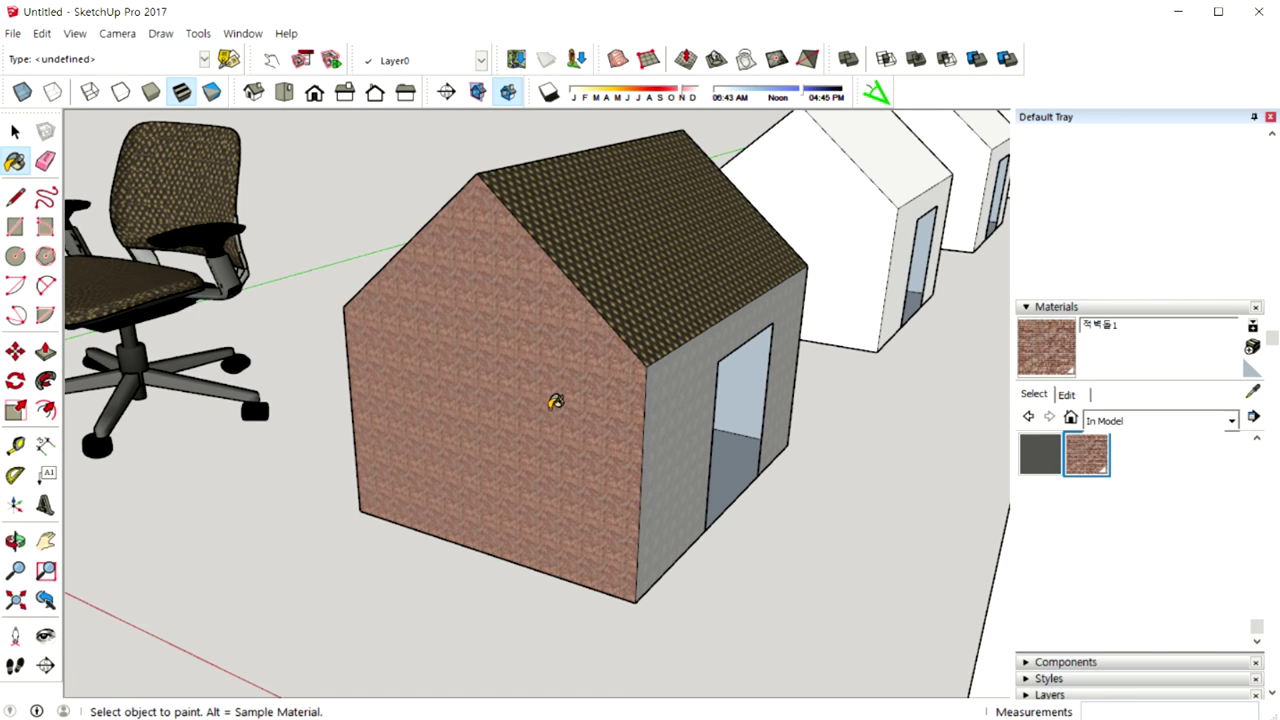
middle_click_drag(550, 403, 559, 411)
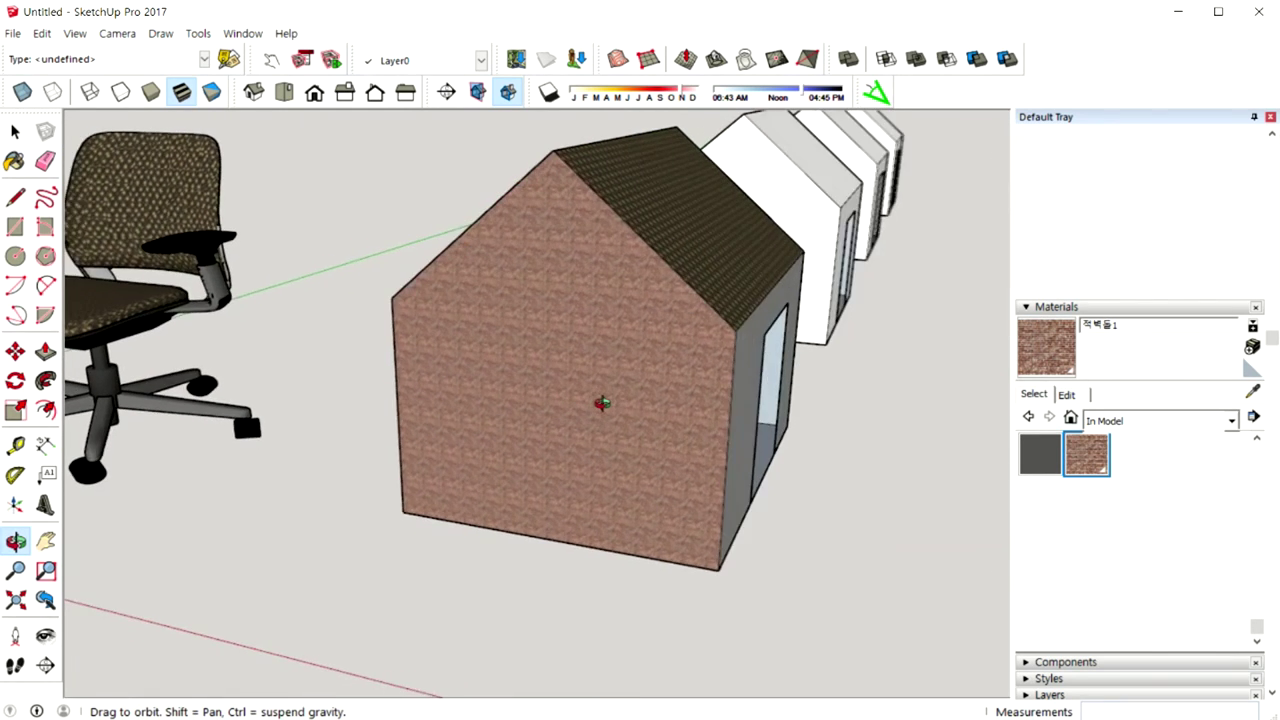
right_click(559, 411)
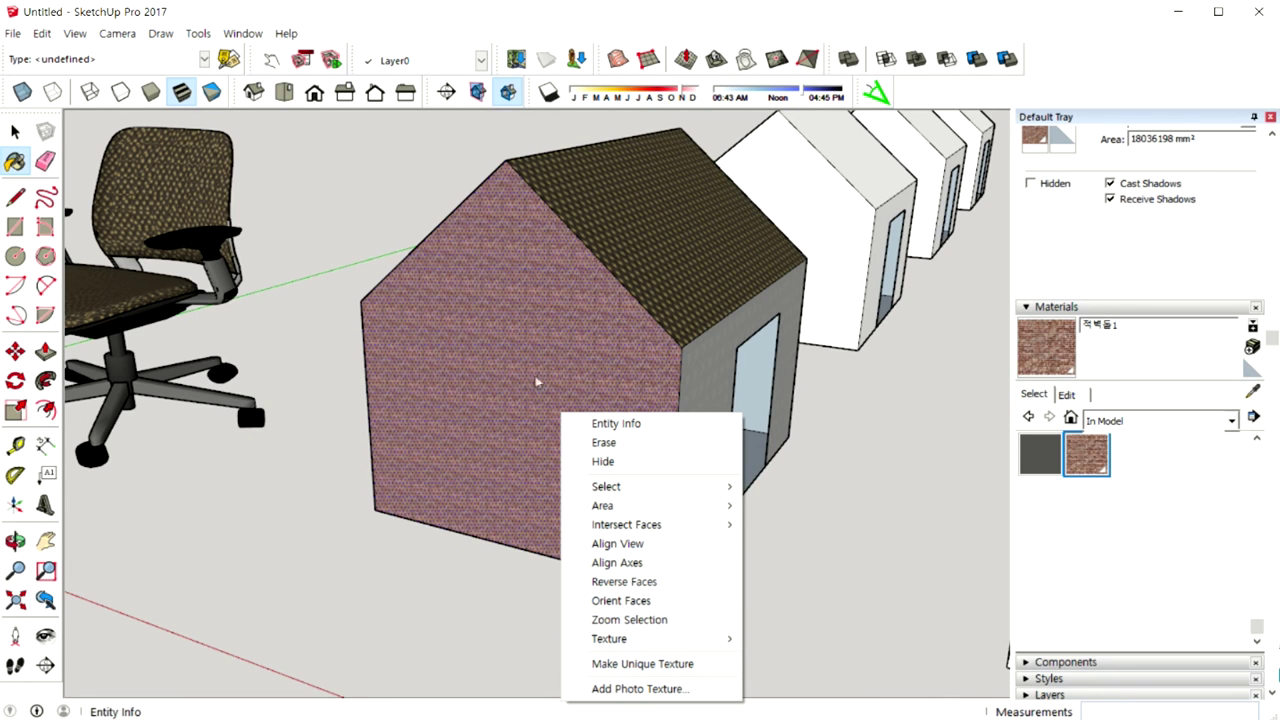
mouse_move(650, 638)
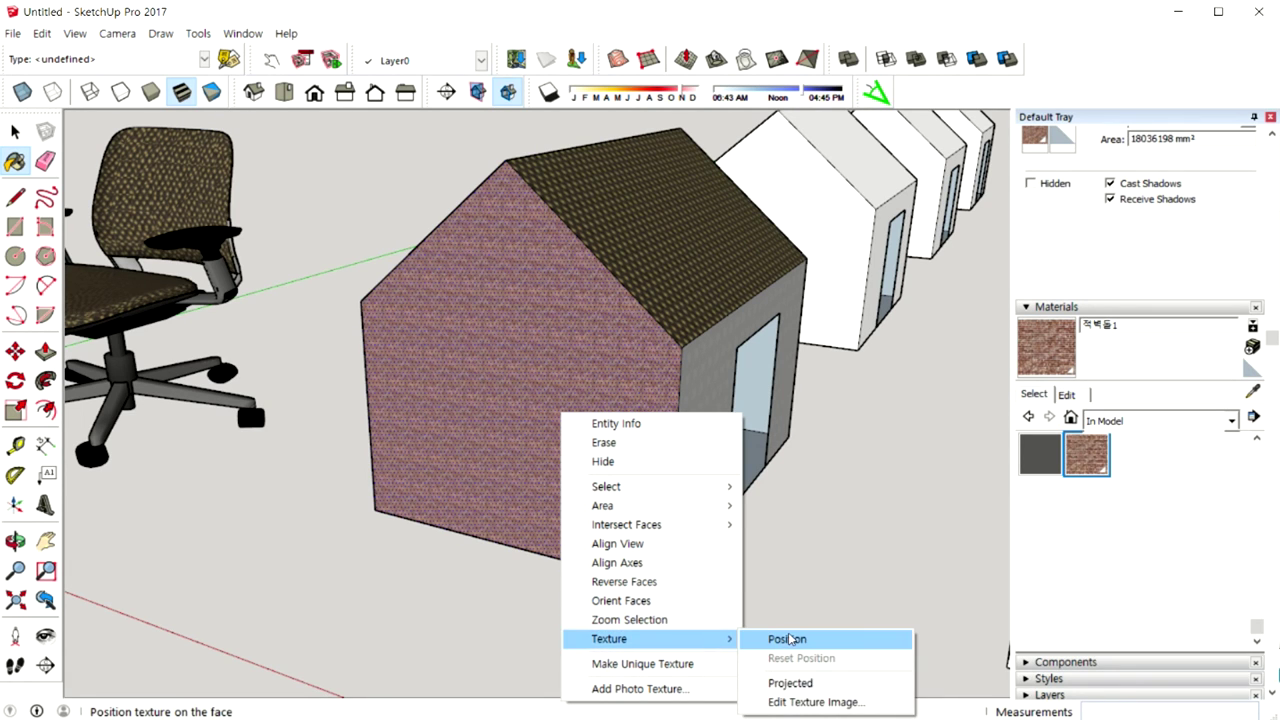
Use Texture Position to scale the brick texture larger on the front gable wall
left_click(789, 640)
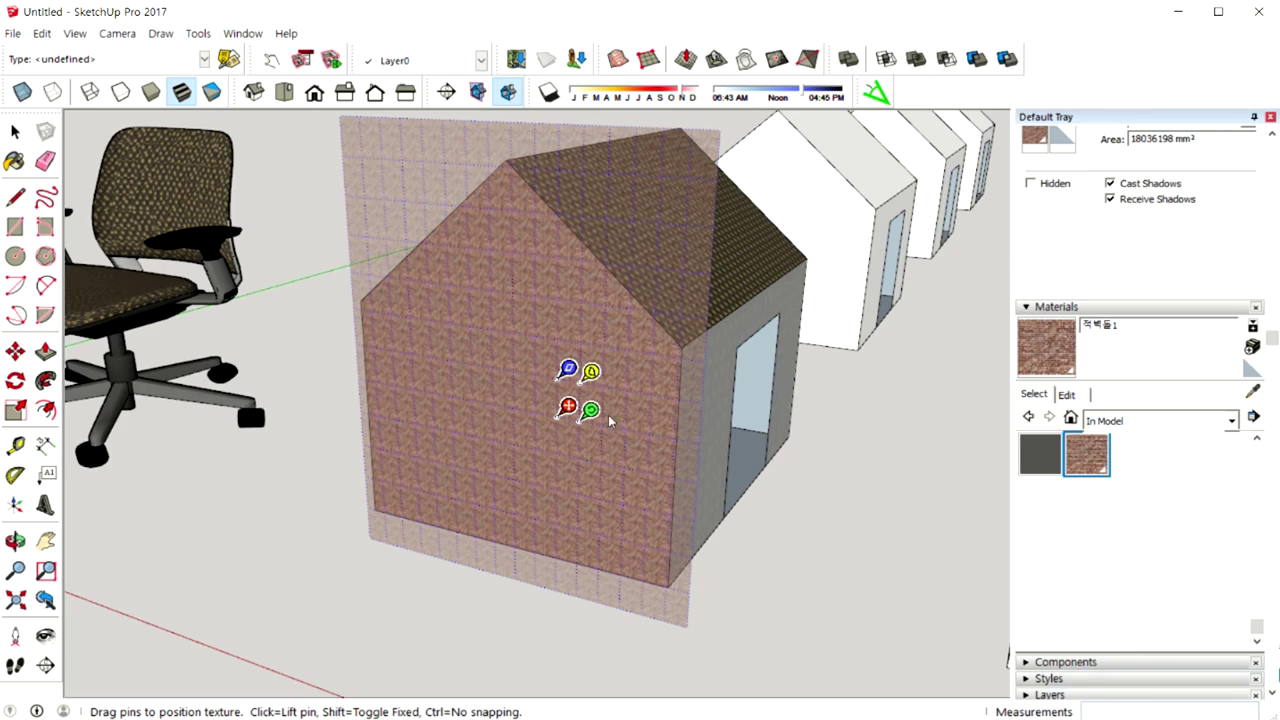
left_click_drag(591, 410, 915, 472)
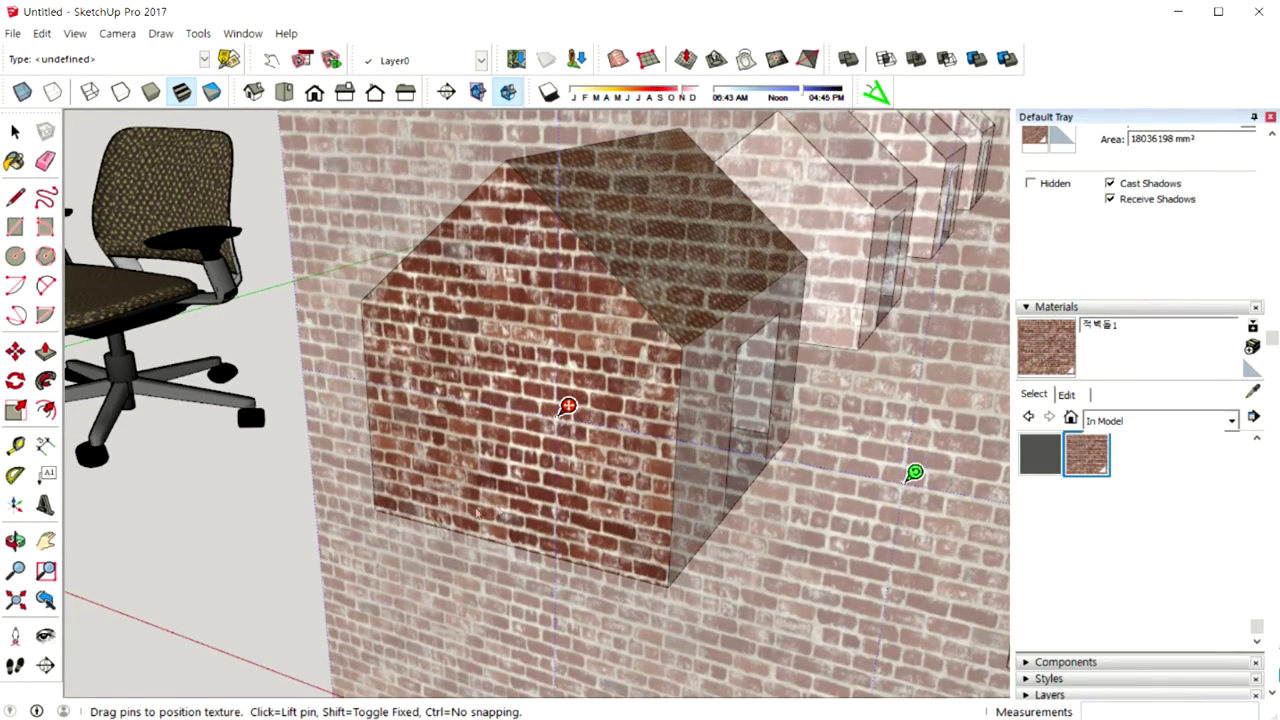
left_click(310, 540)
middle_click_drag(585, 443, 657, 528)
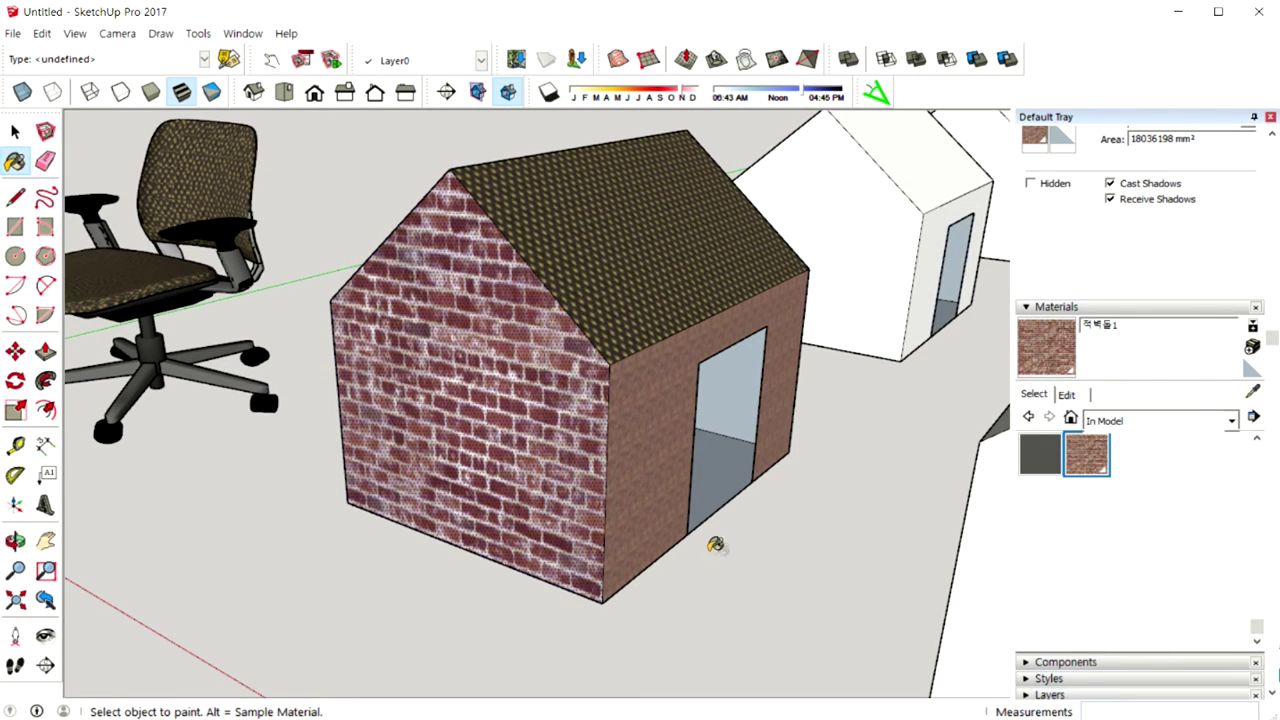
Undo the stray paint on the side wall and clear the selection
key("ctrl+z")
key("space")
left_click(718, 600)
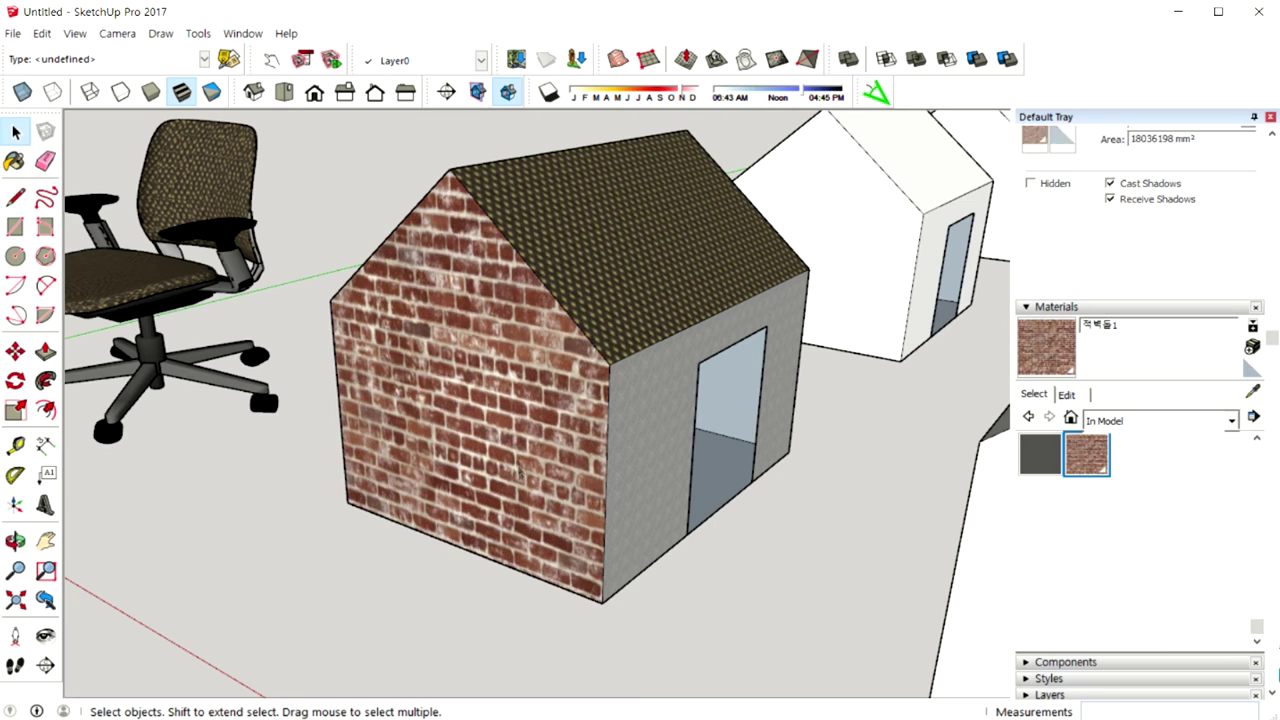
mouse_move(532, 438)
middle_mouse_down()
mouse_move(500, 443)
mouse_move(537, 457)
middle_mouse_up()
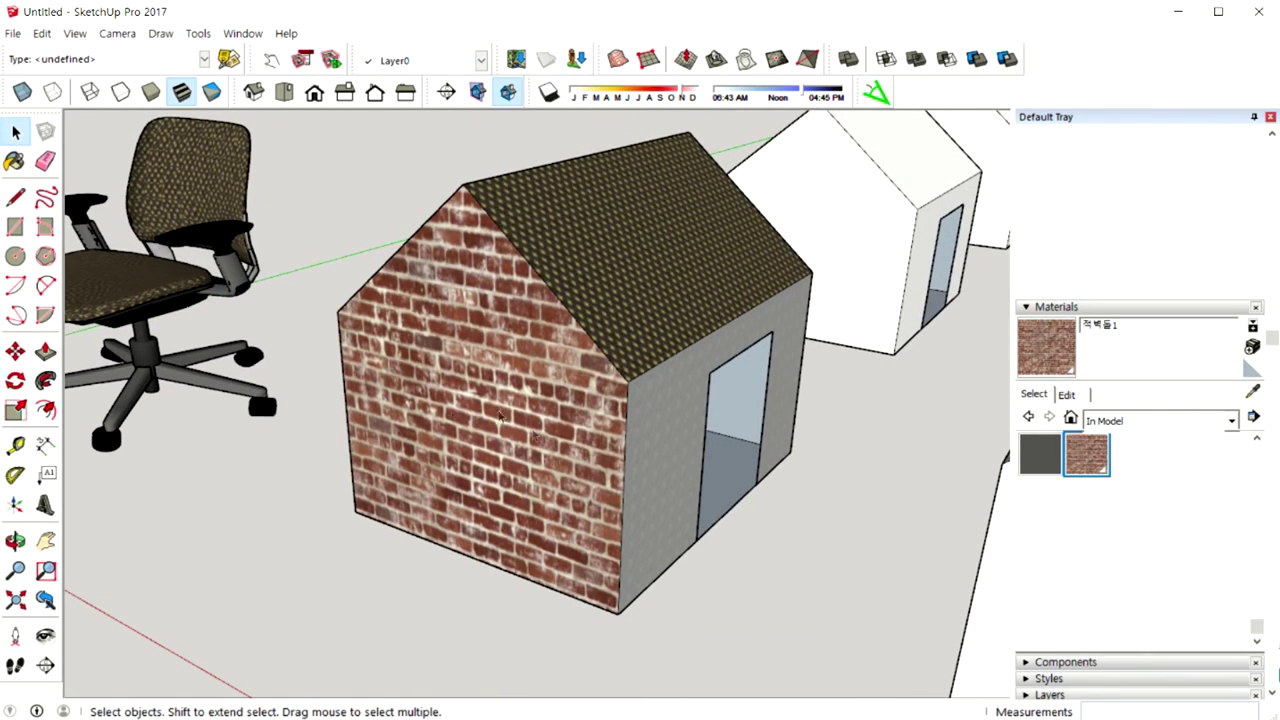
mouse_move(708, 438)
middle_mouse_down()
mouse_move(537, 449)
mouse_move(617, 390)
middle_mouse_up()
middle_click_drag(469, 545, 624, 474)
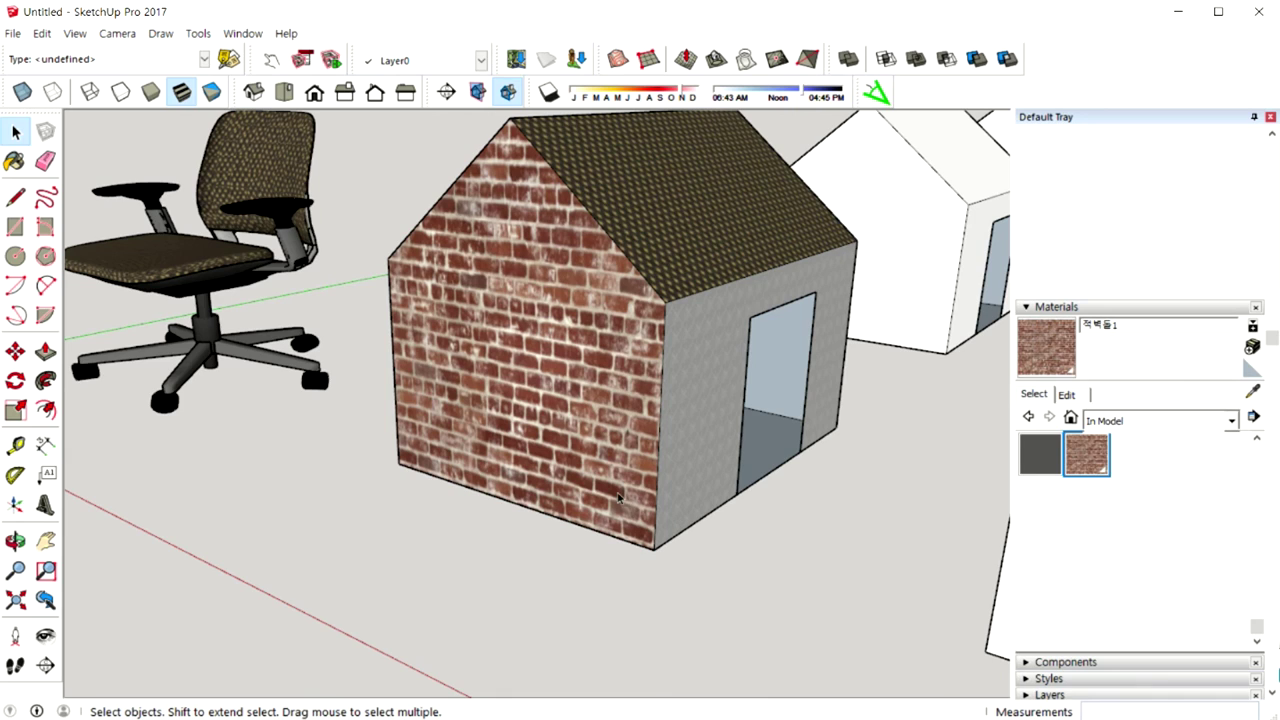
Sample the resized brick from the front wall and paint the right side and back gable walls
key("alt")
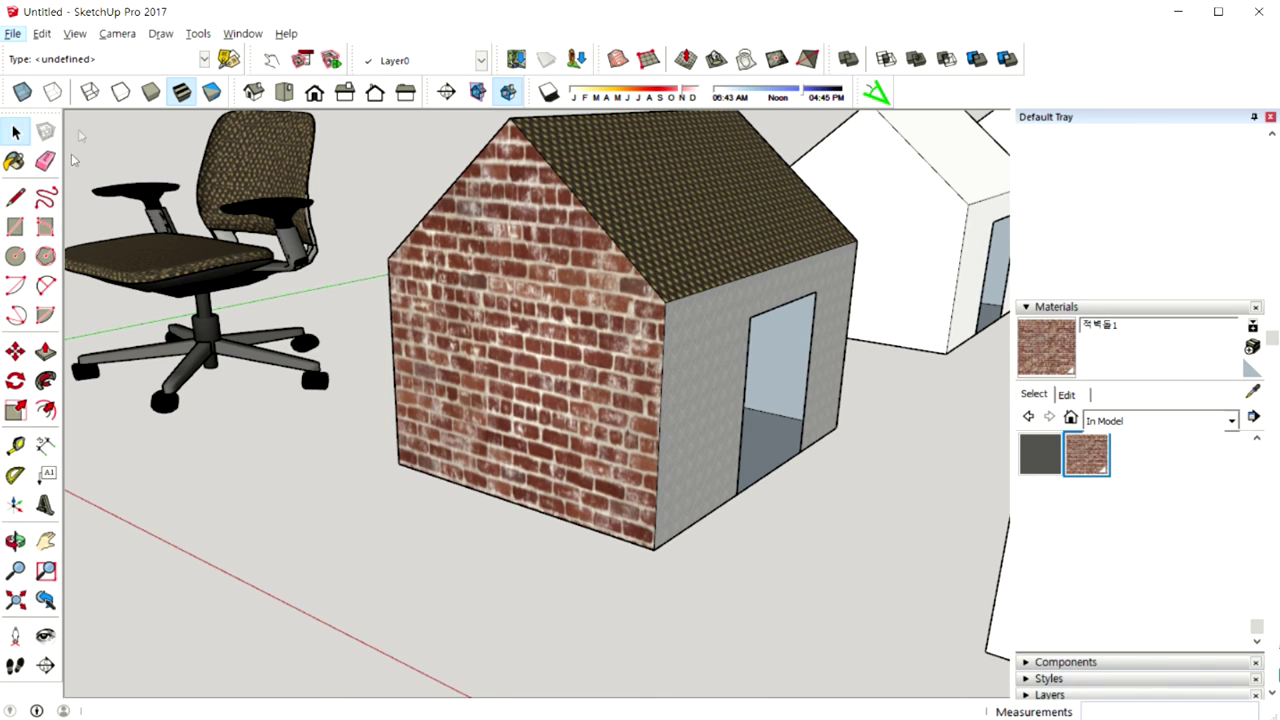
left_click(15, 162)
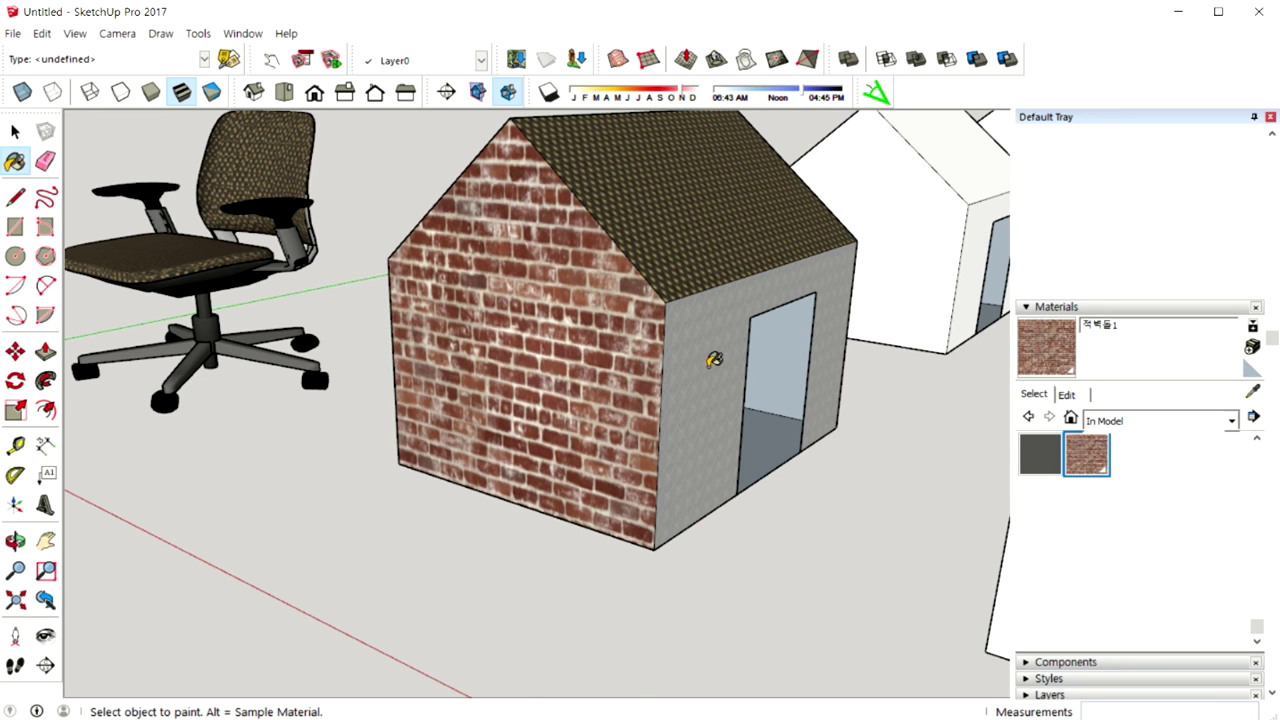
left_click(720, 360)
mouse_move(822, 345)
middle_mouse_down()
mouse_move(523, 366)
mouse_move(398, 347)
middle_mouse_up()
left_click(563, 349)
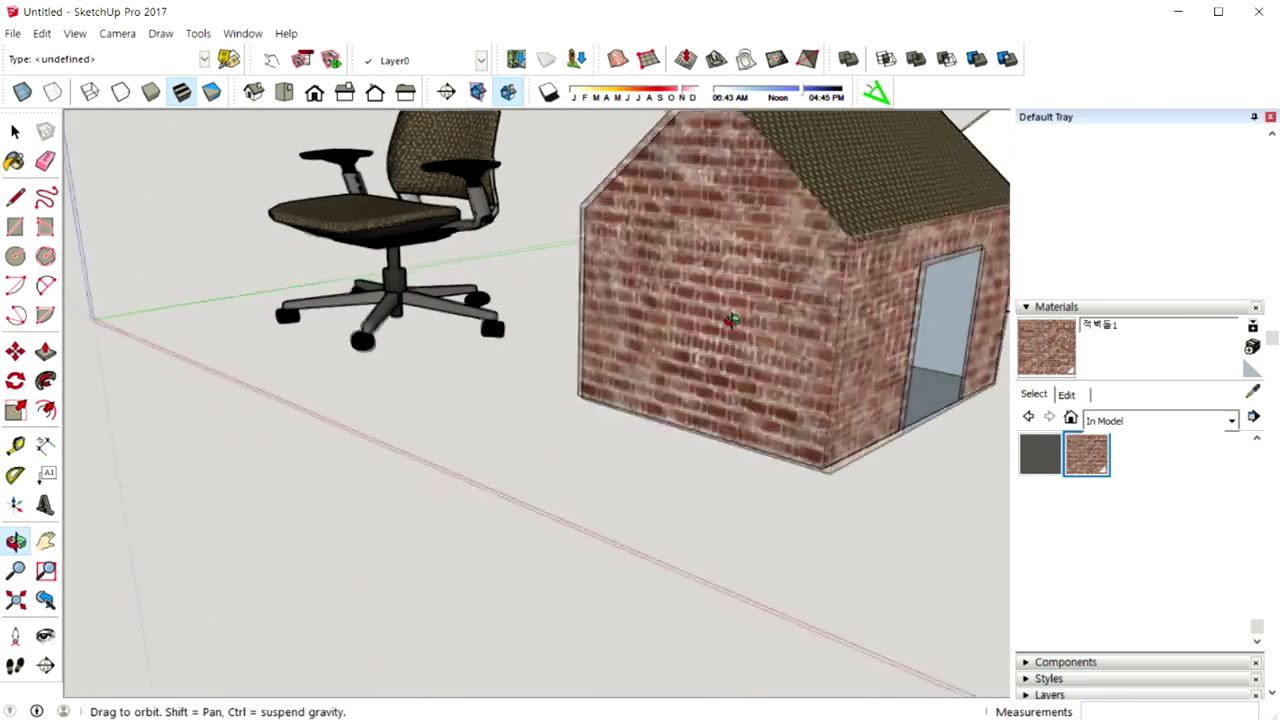
mouse_move(398, 347)
middle_mouse_down()
mouse_move(737, 291)
mouse_move(748, 390)
middle_mouse_up()
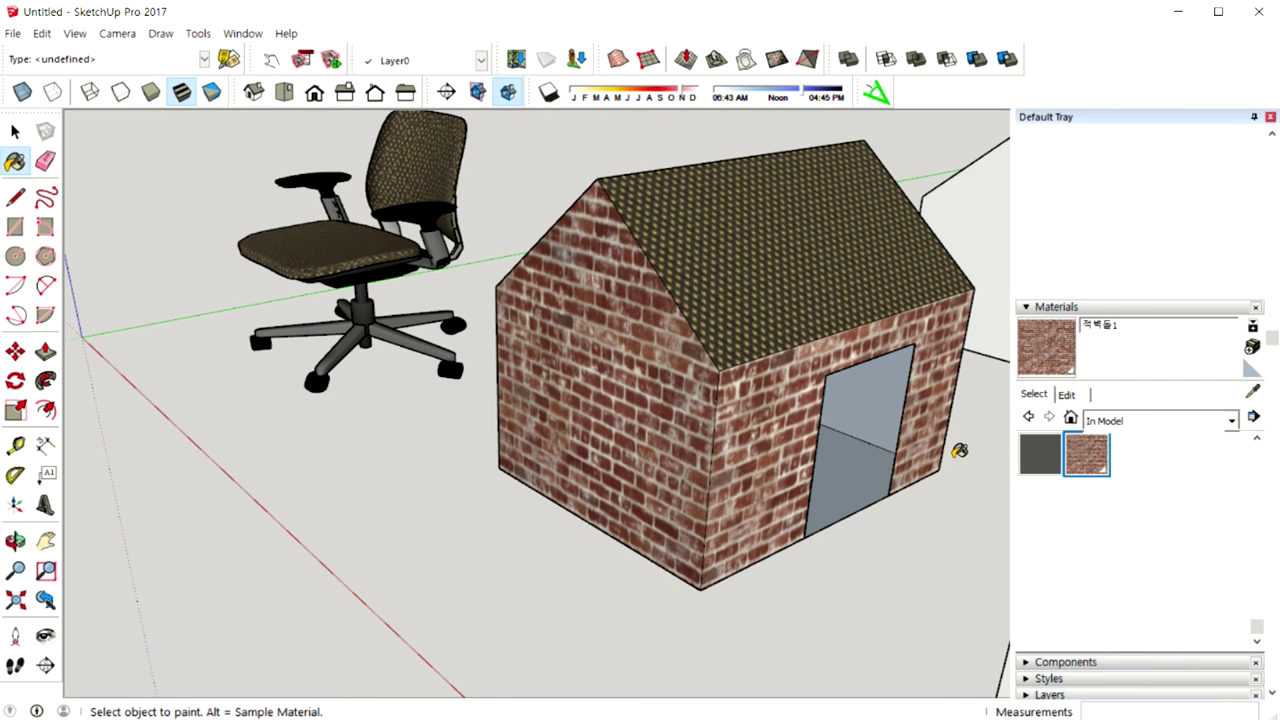
mouse_move(795, 432)
middle_mouse_down()
mouse_move(851, 420)
mouse_move(705, 405)
middle_mouse_up()
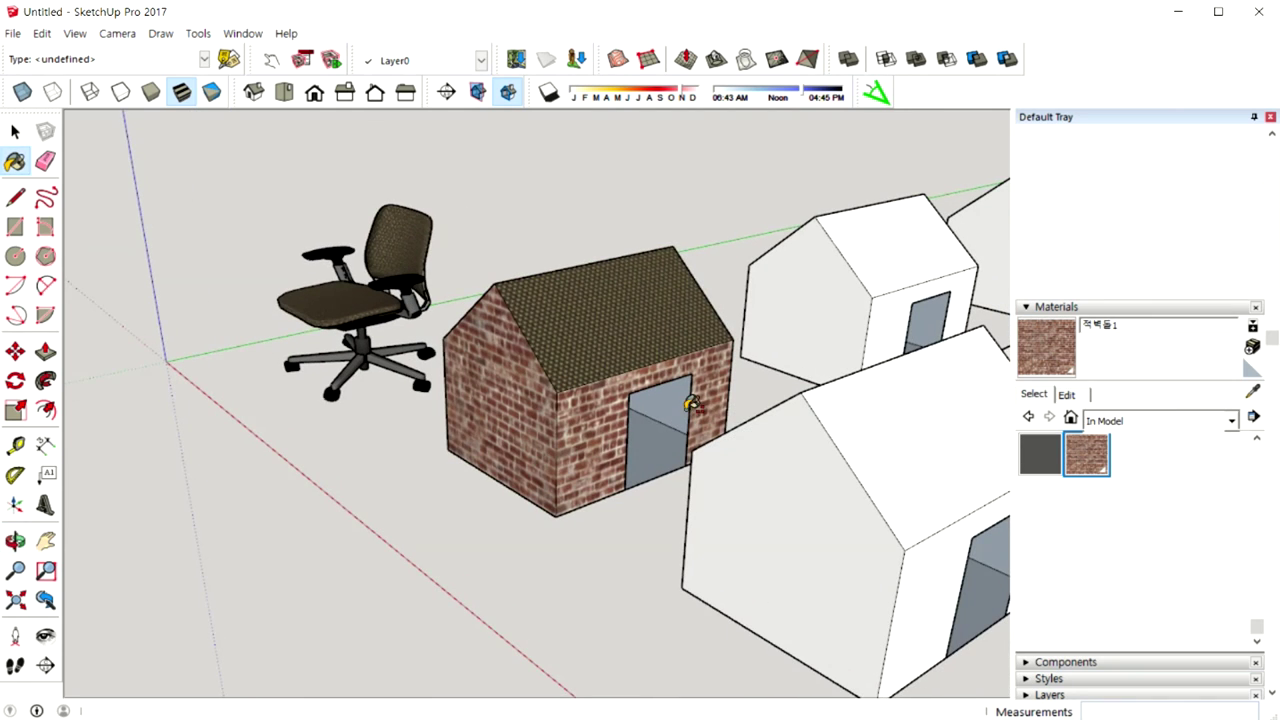
middle_click_drag(712, 437, 727, 428)
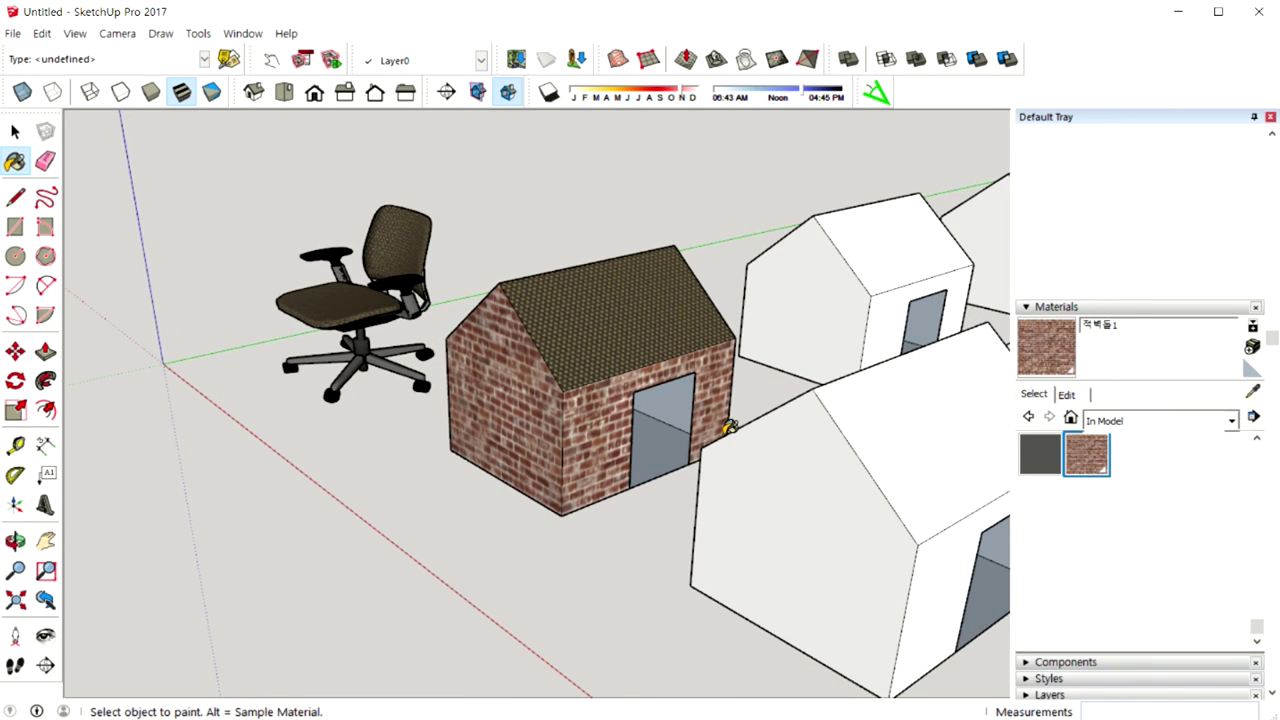
middle_click_drag(730, 427, 757, 434)
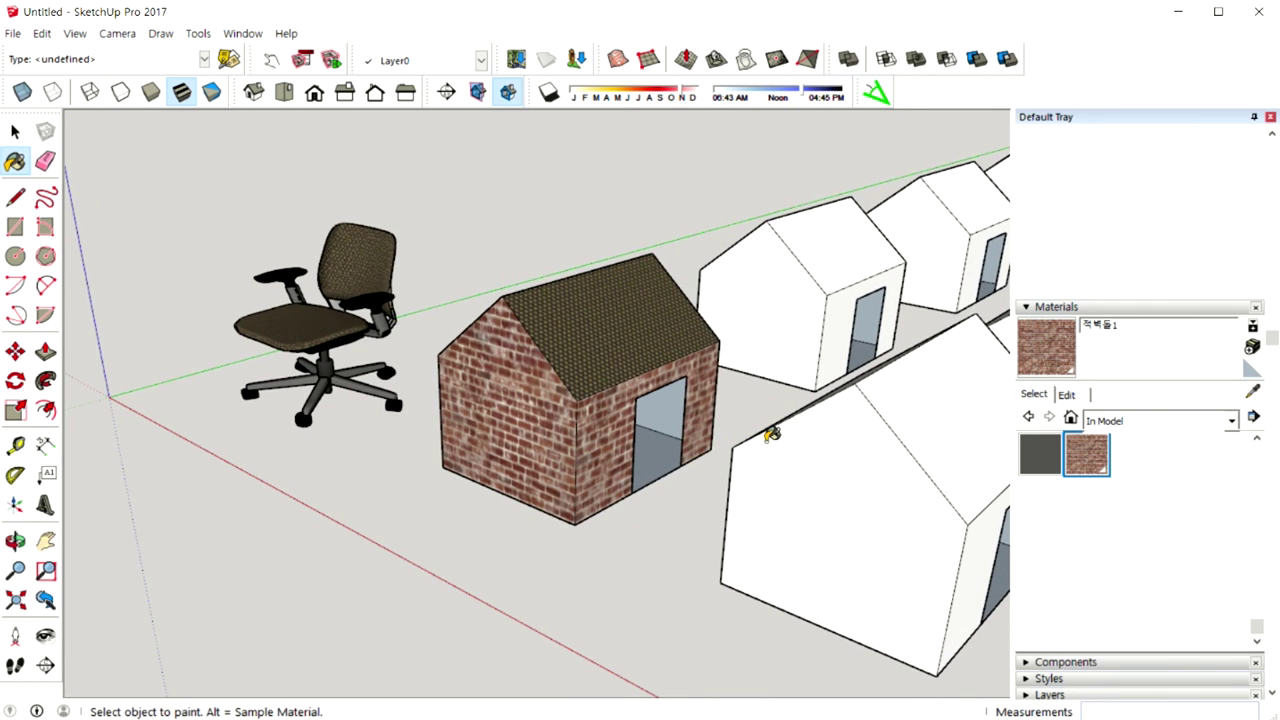
middle_click_drag(771, 434, 838, 439)
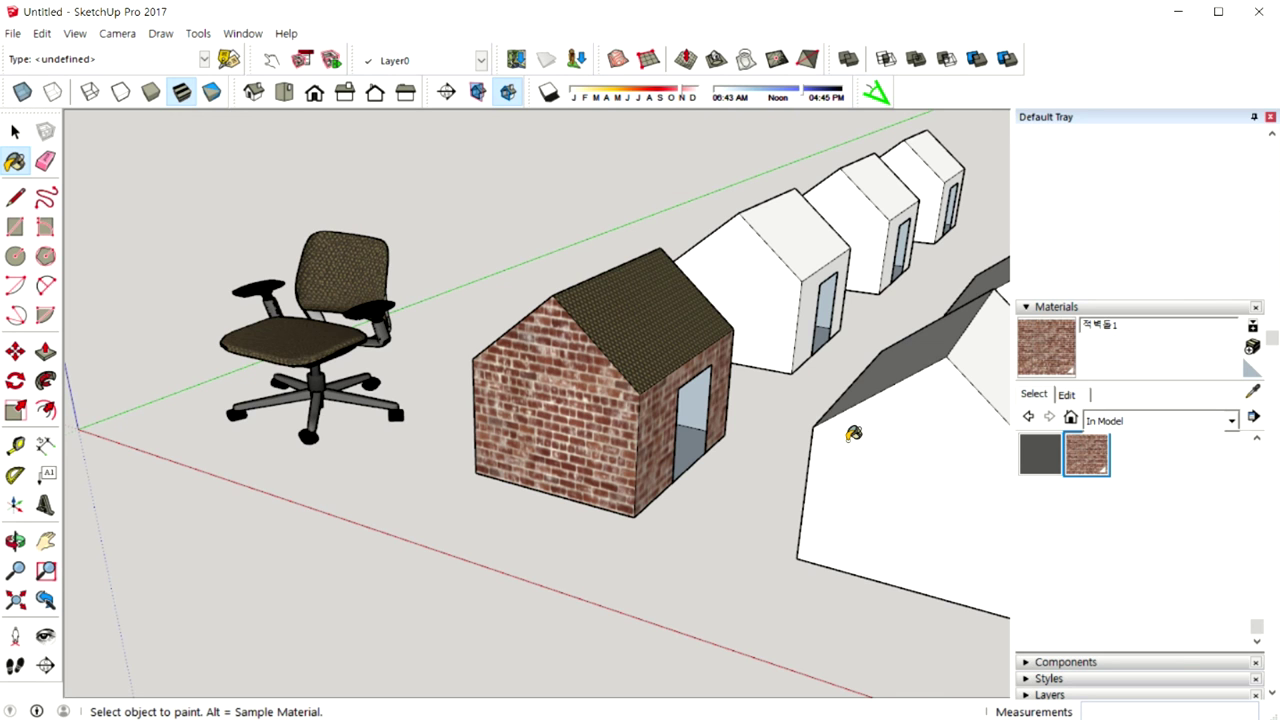
scroll(838, 405, "down", 1)
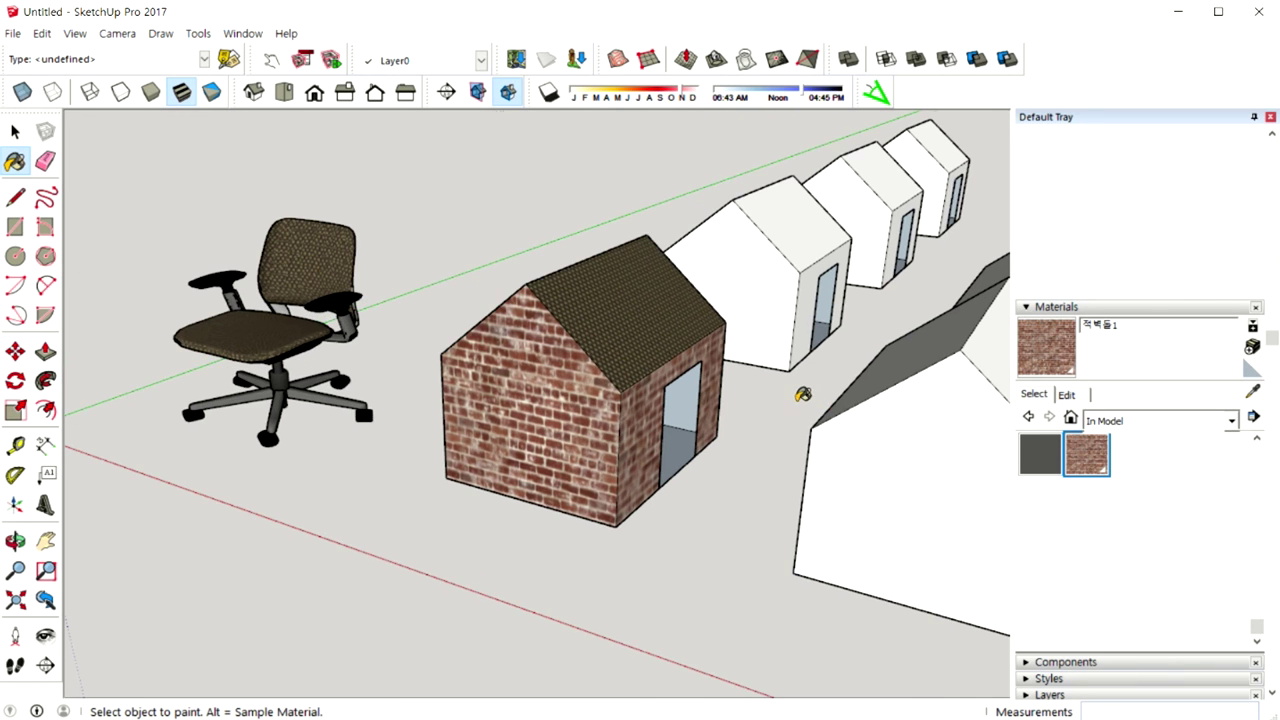
scroll(803, 394, "down", 1)
scroll(801, 394, "down", 1)
middle_click_drag(803, 380, 723, 406)
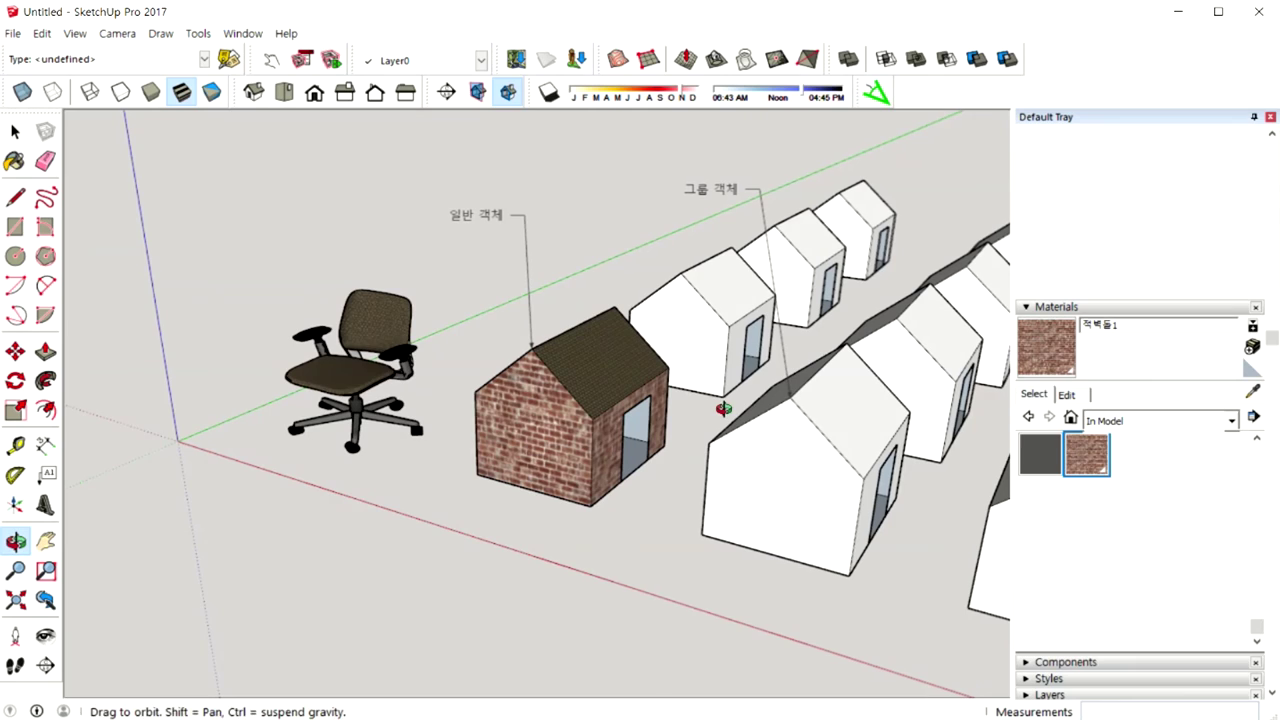